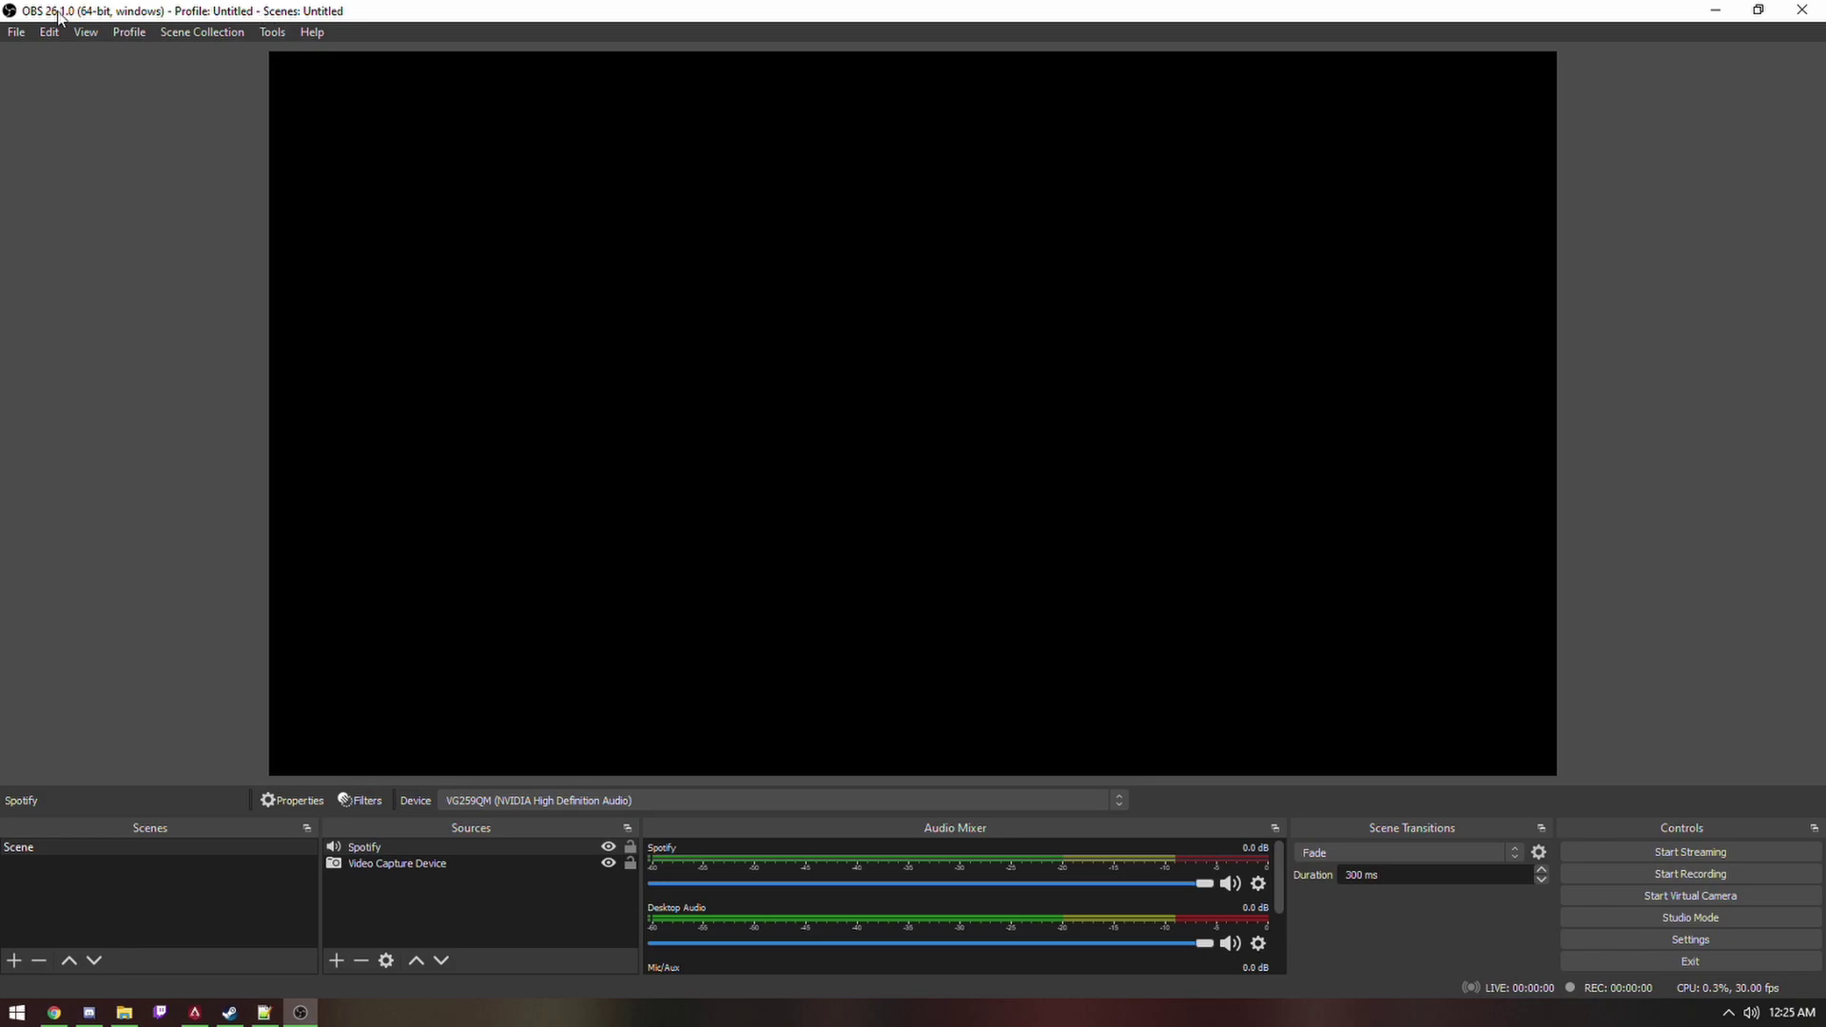
left_click(16, 31)
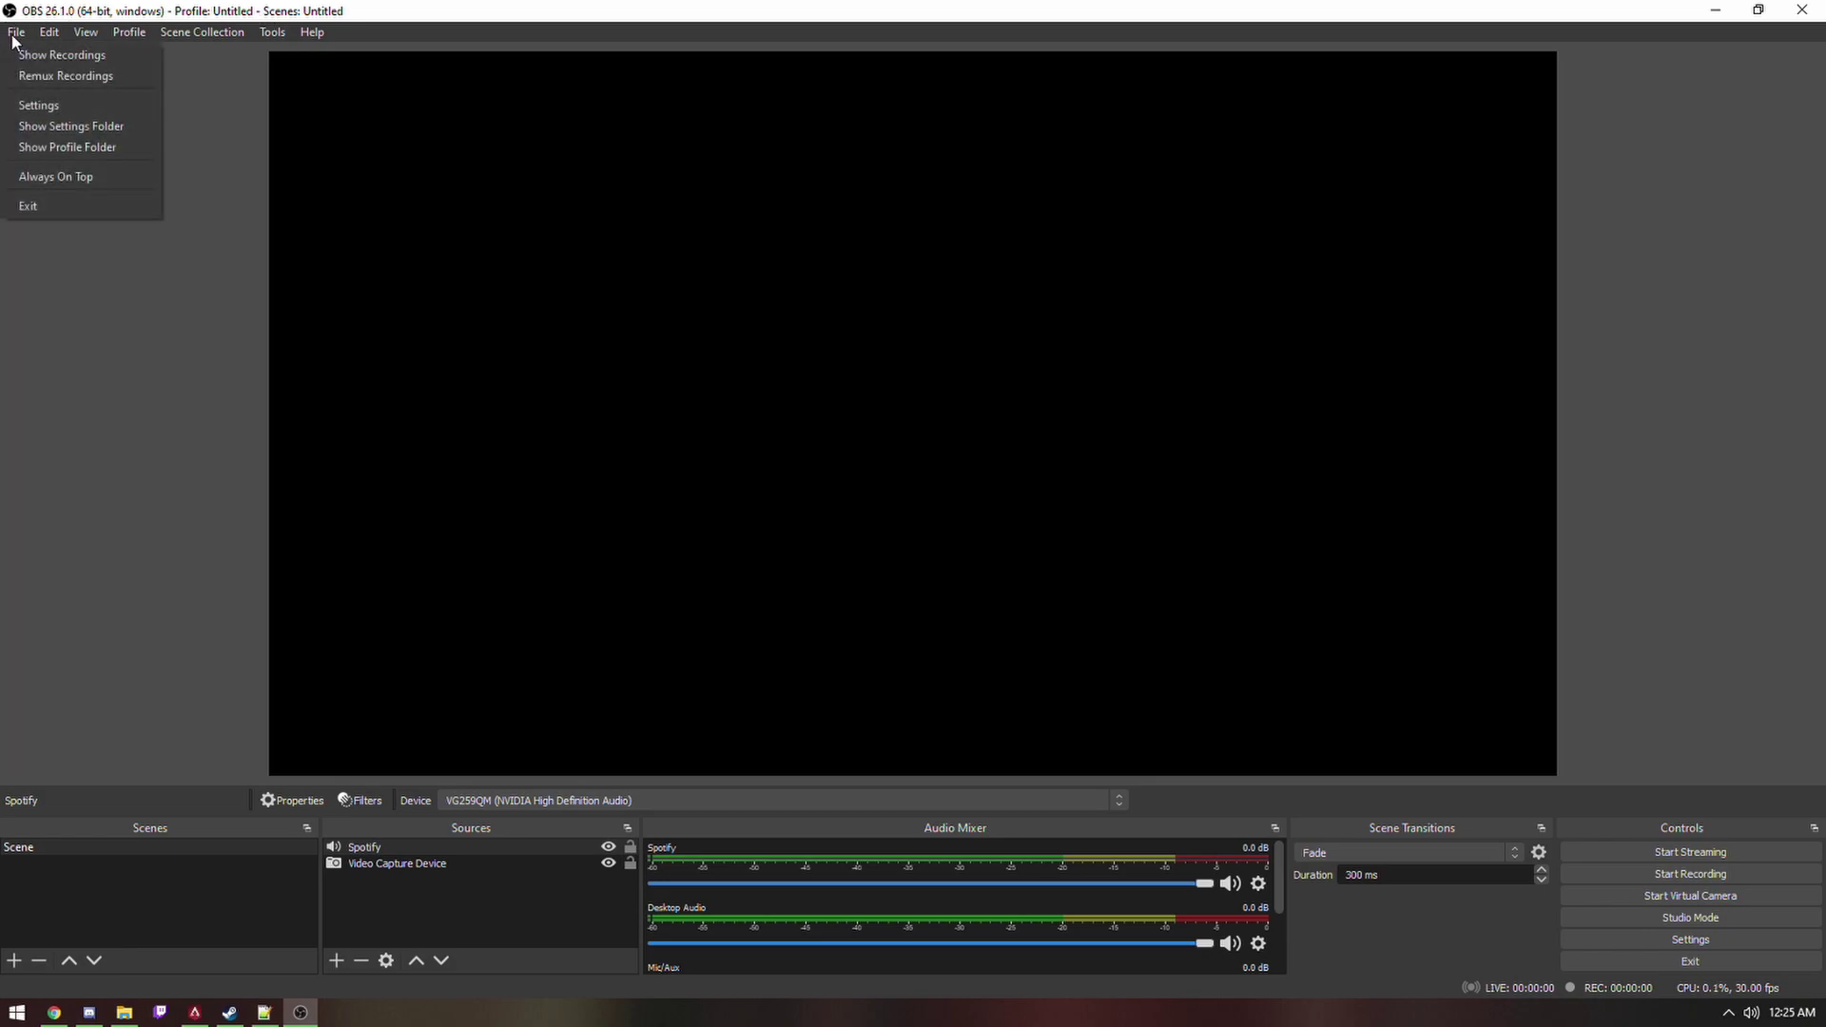
left_click(256, 104)
left_click(420, 850)
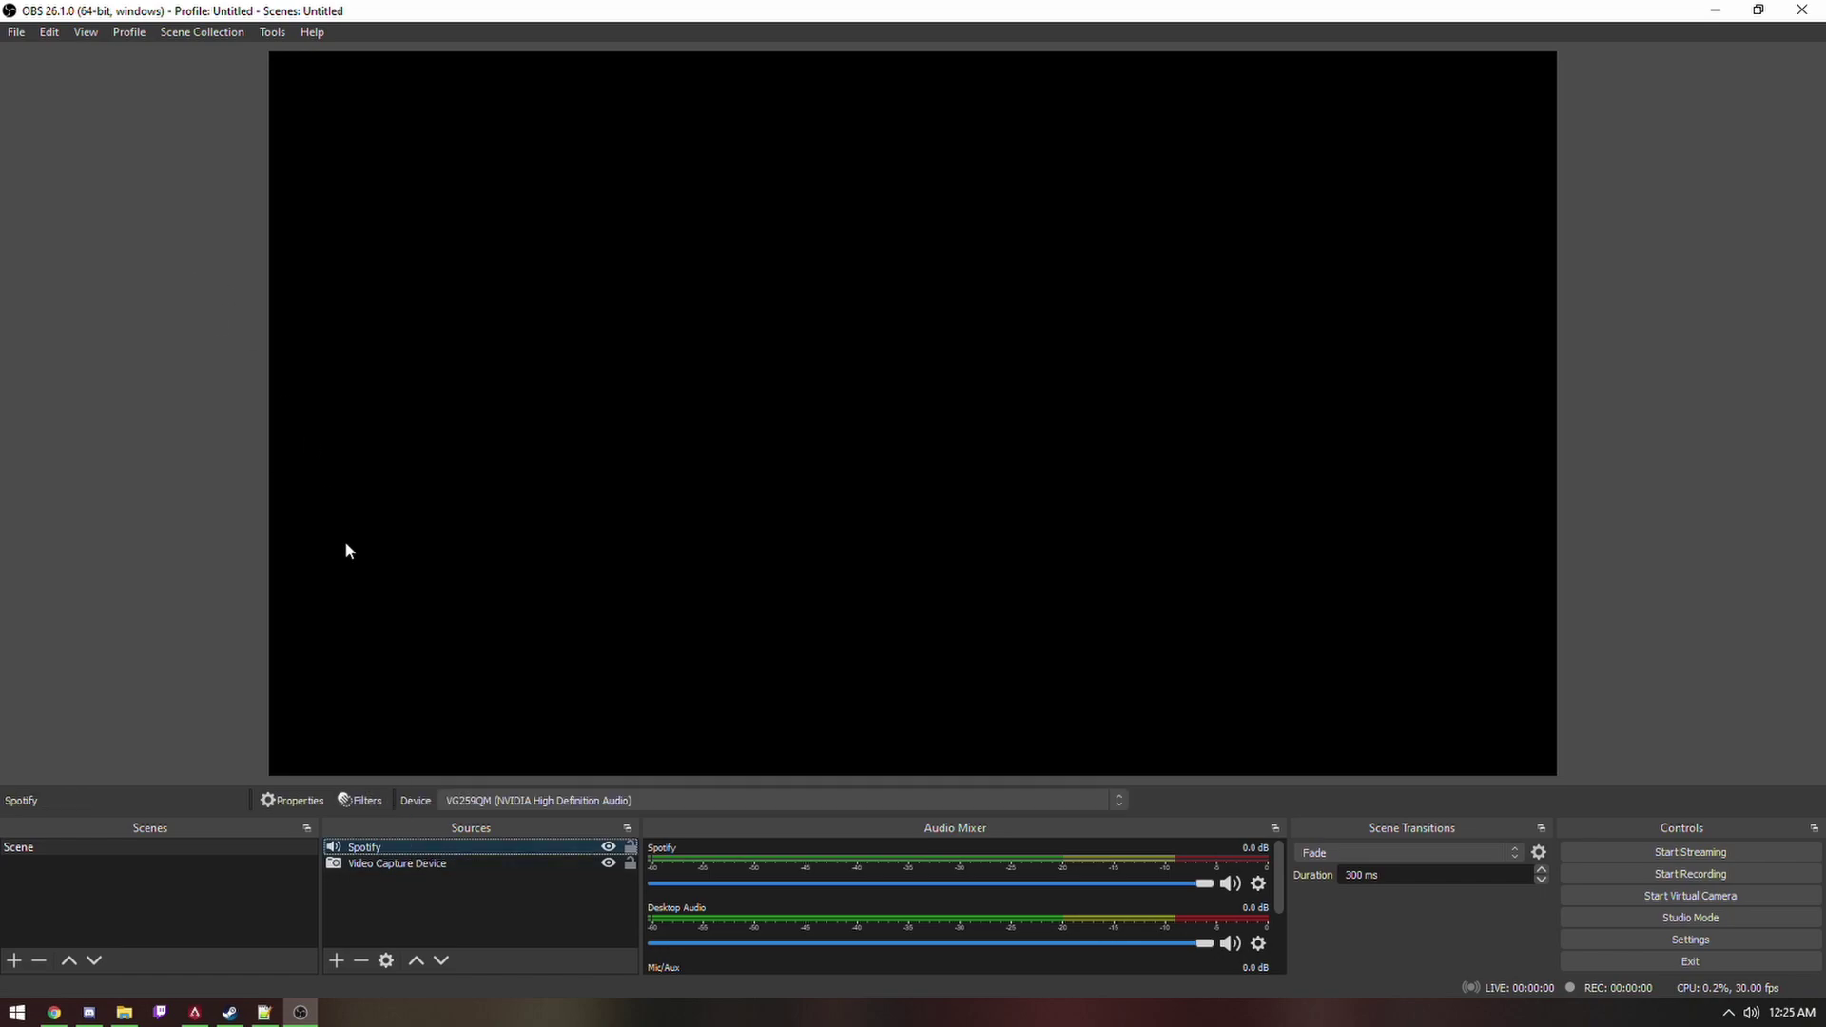
left_click(444, 885)
left_click(428, 847)
right_click(427, 844)
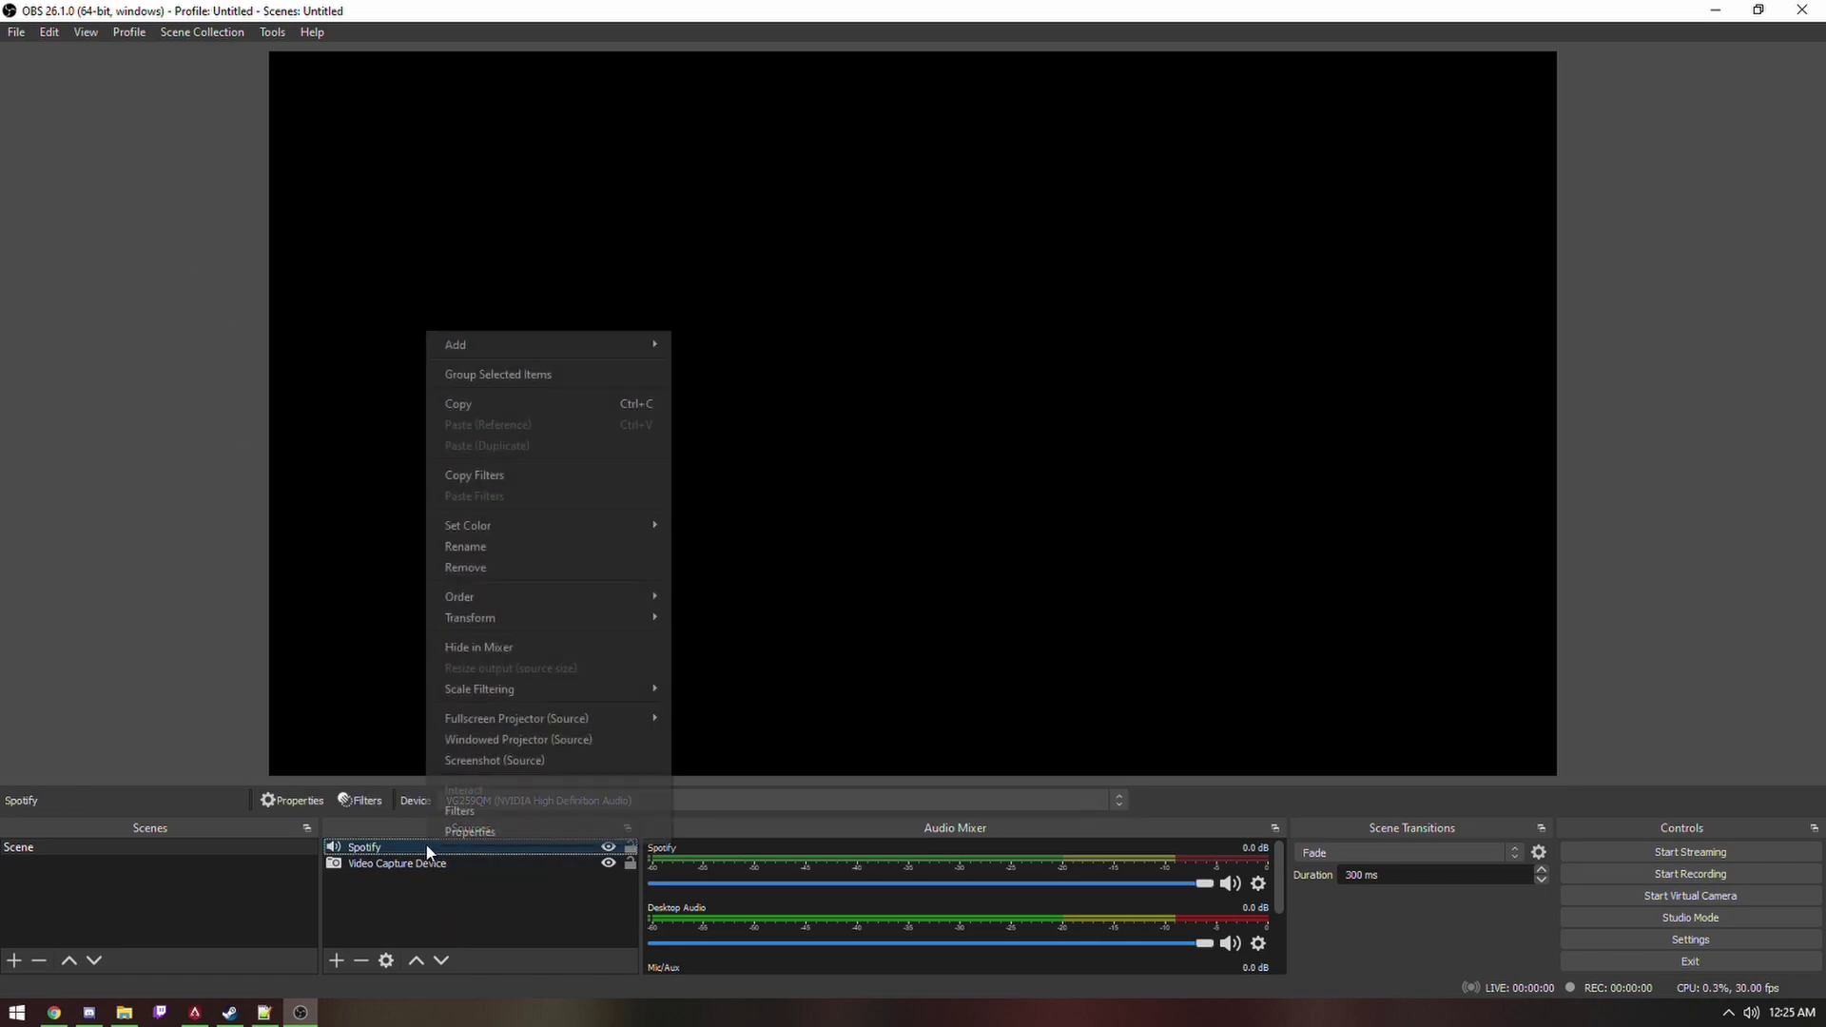
left_click(469, 909)
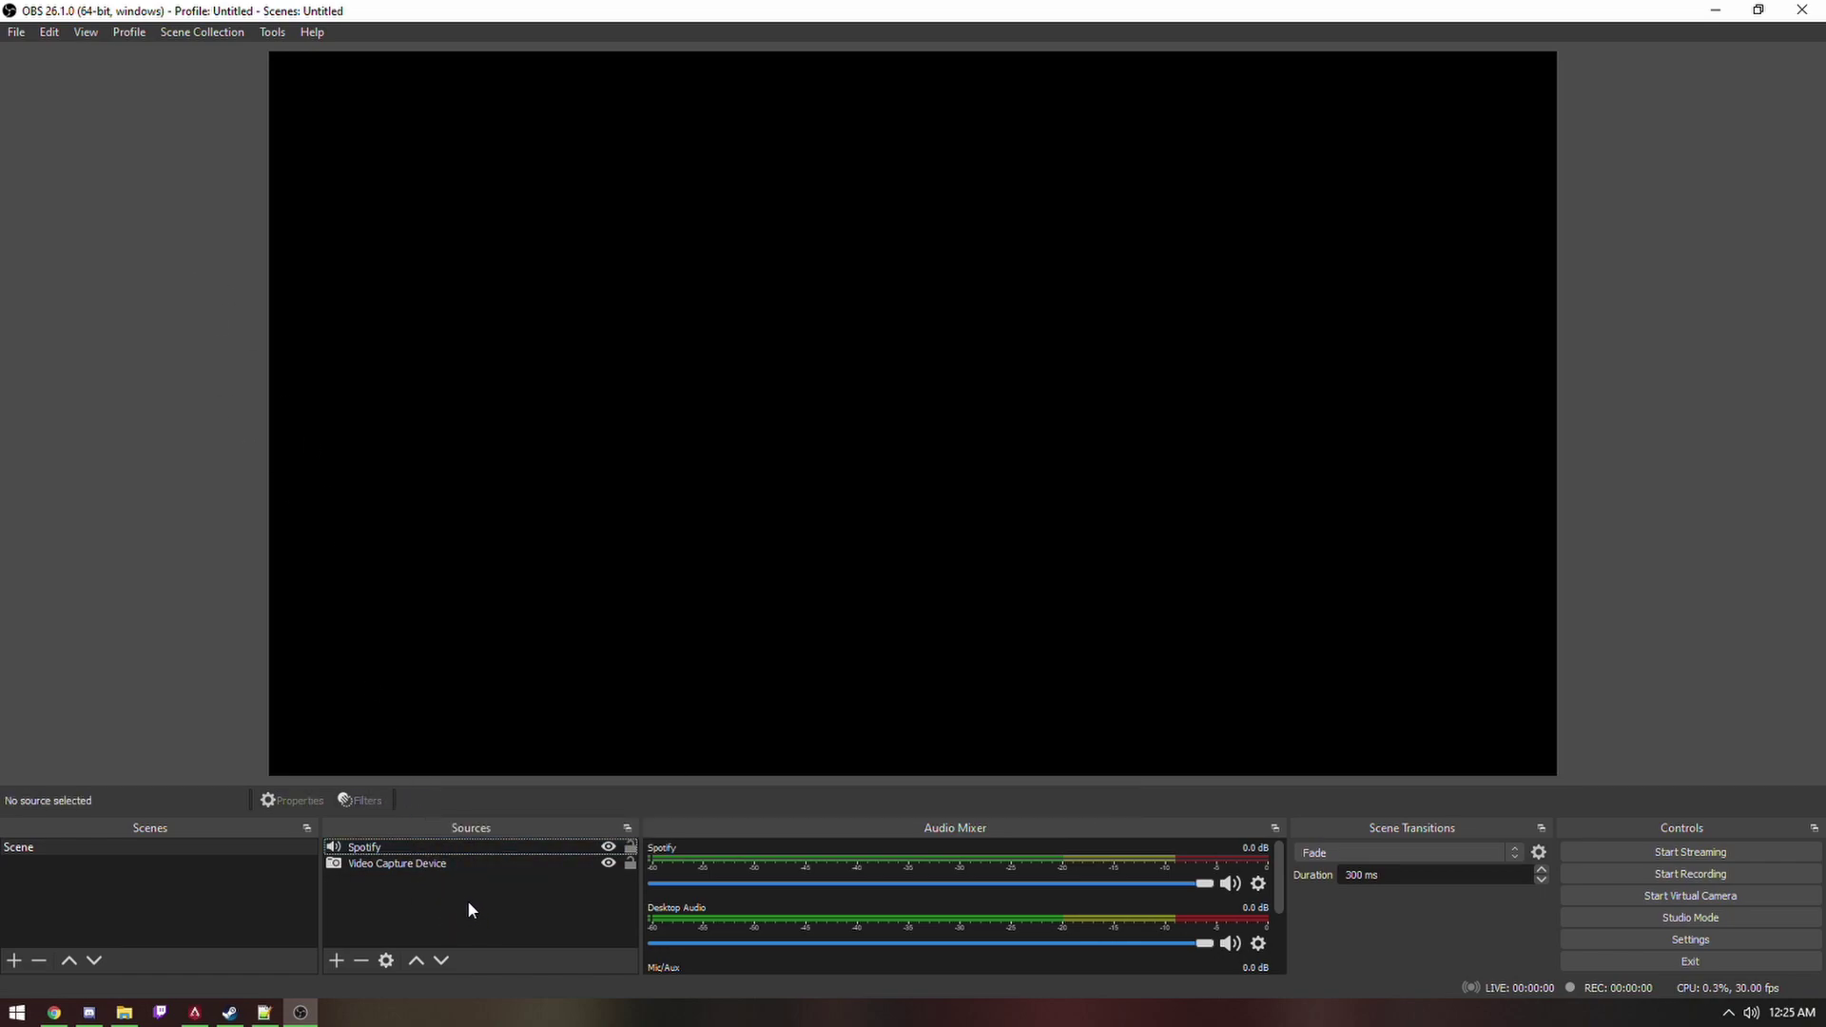
Set the output mode to Advanced in the settings, with the Twitch VOD Track on track 2, and apply the changes
left_click(18, 33)
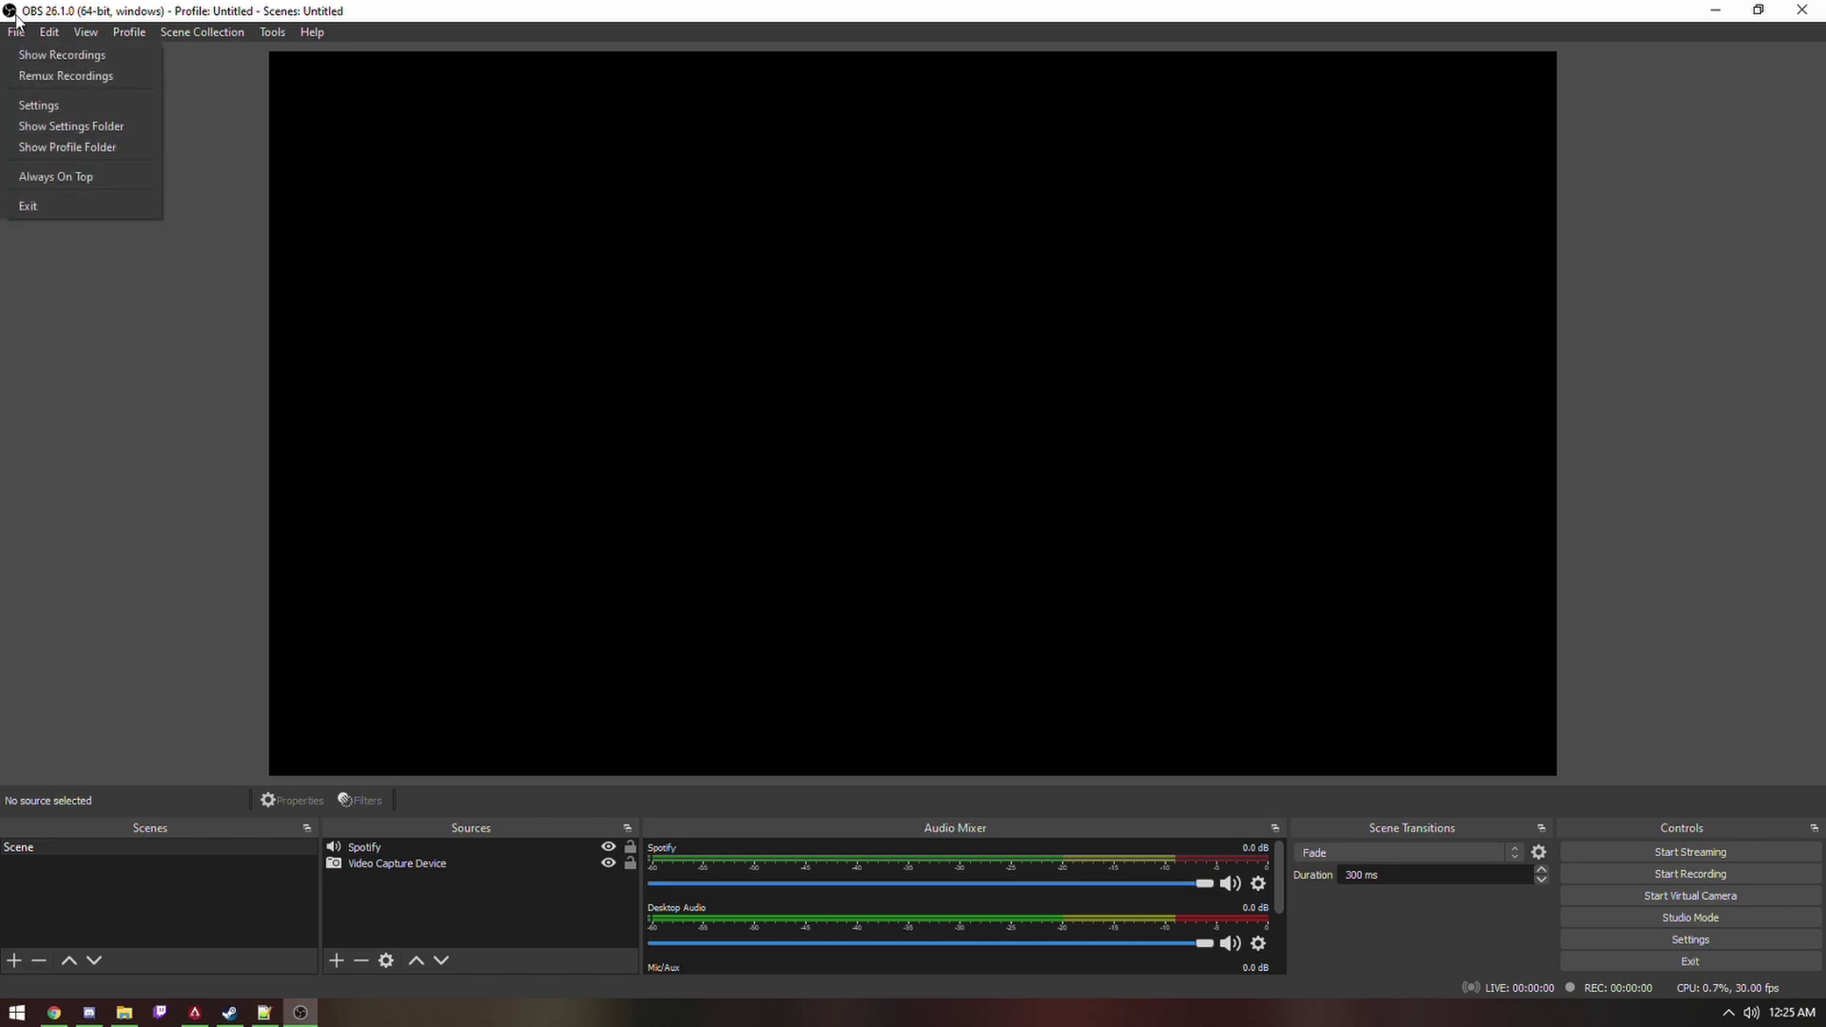
left_click(36, 104)
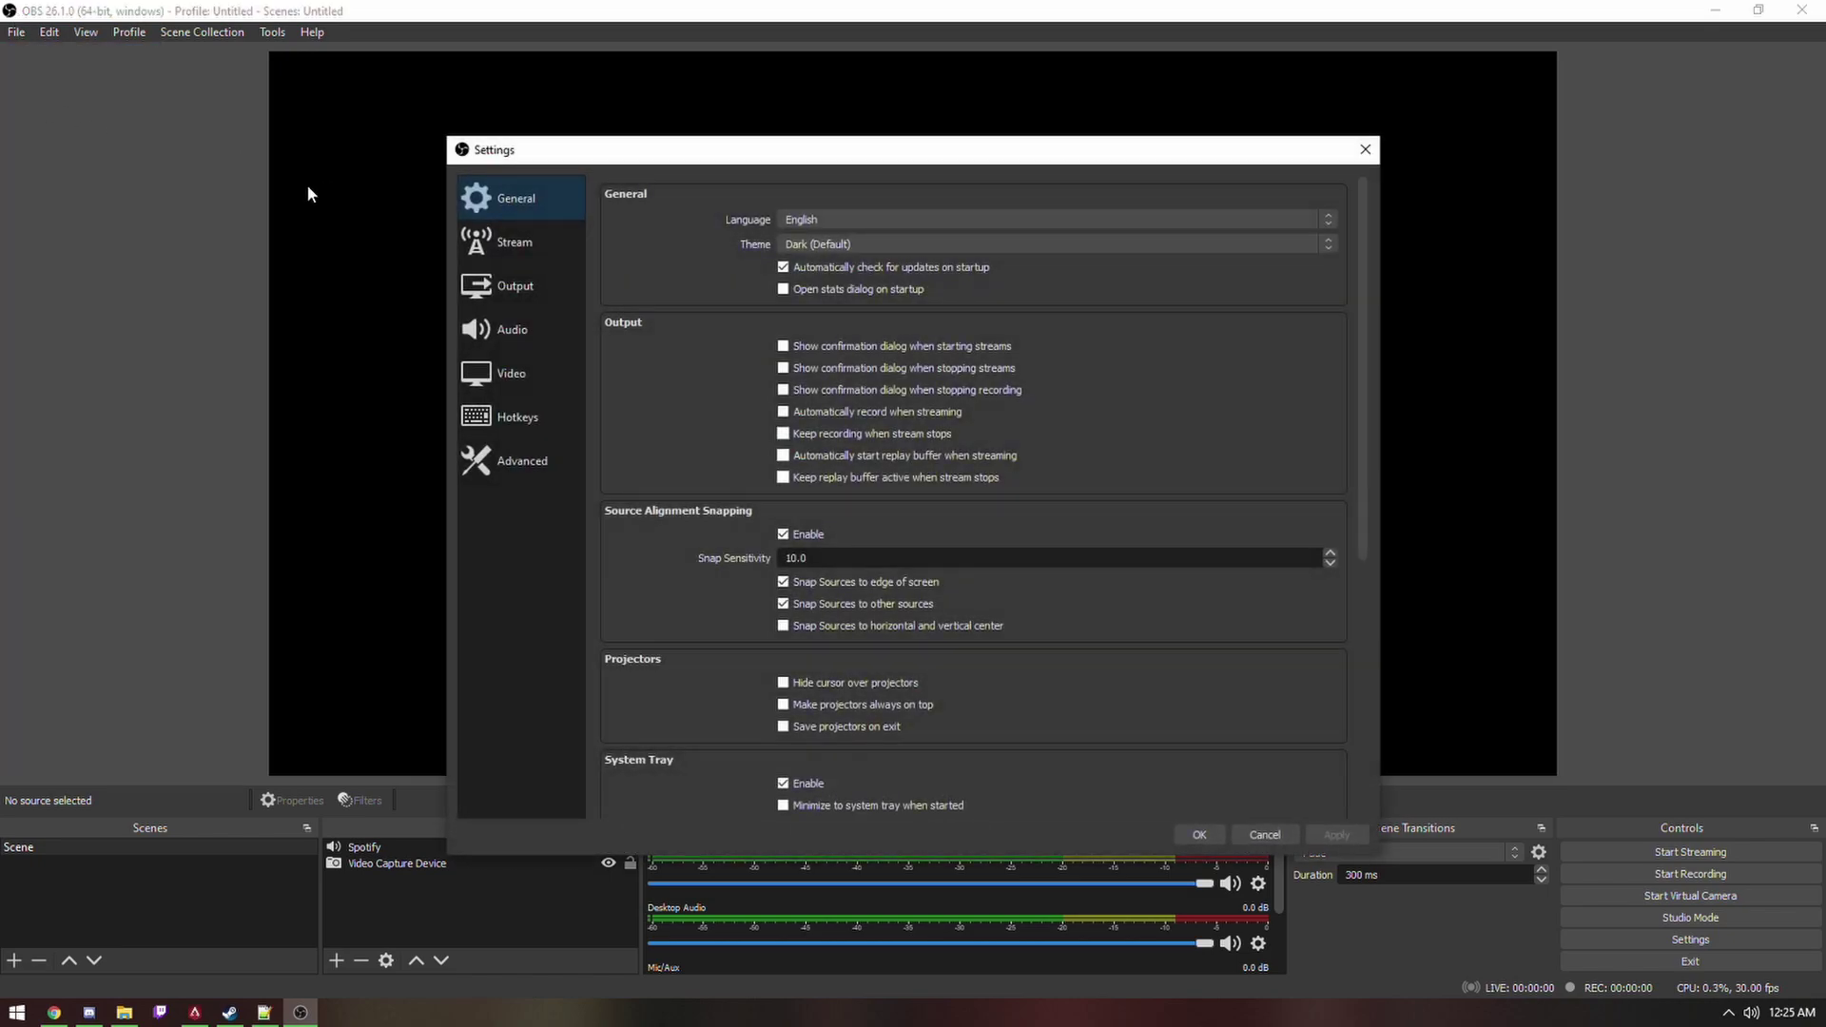
left_click(523, 295)
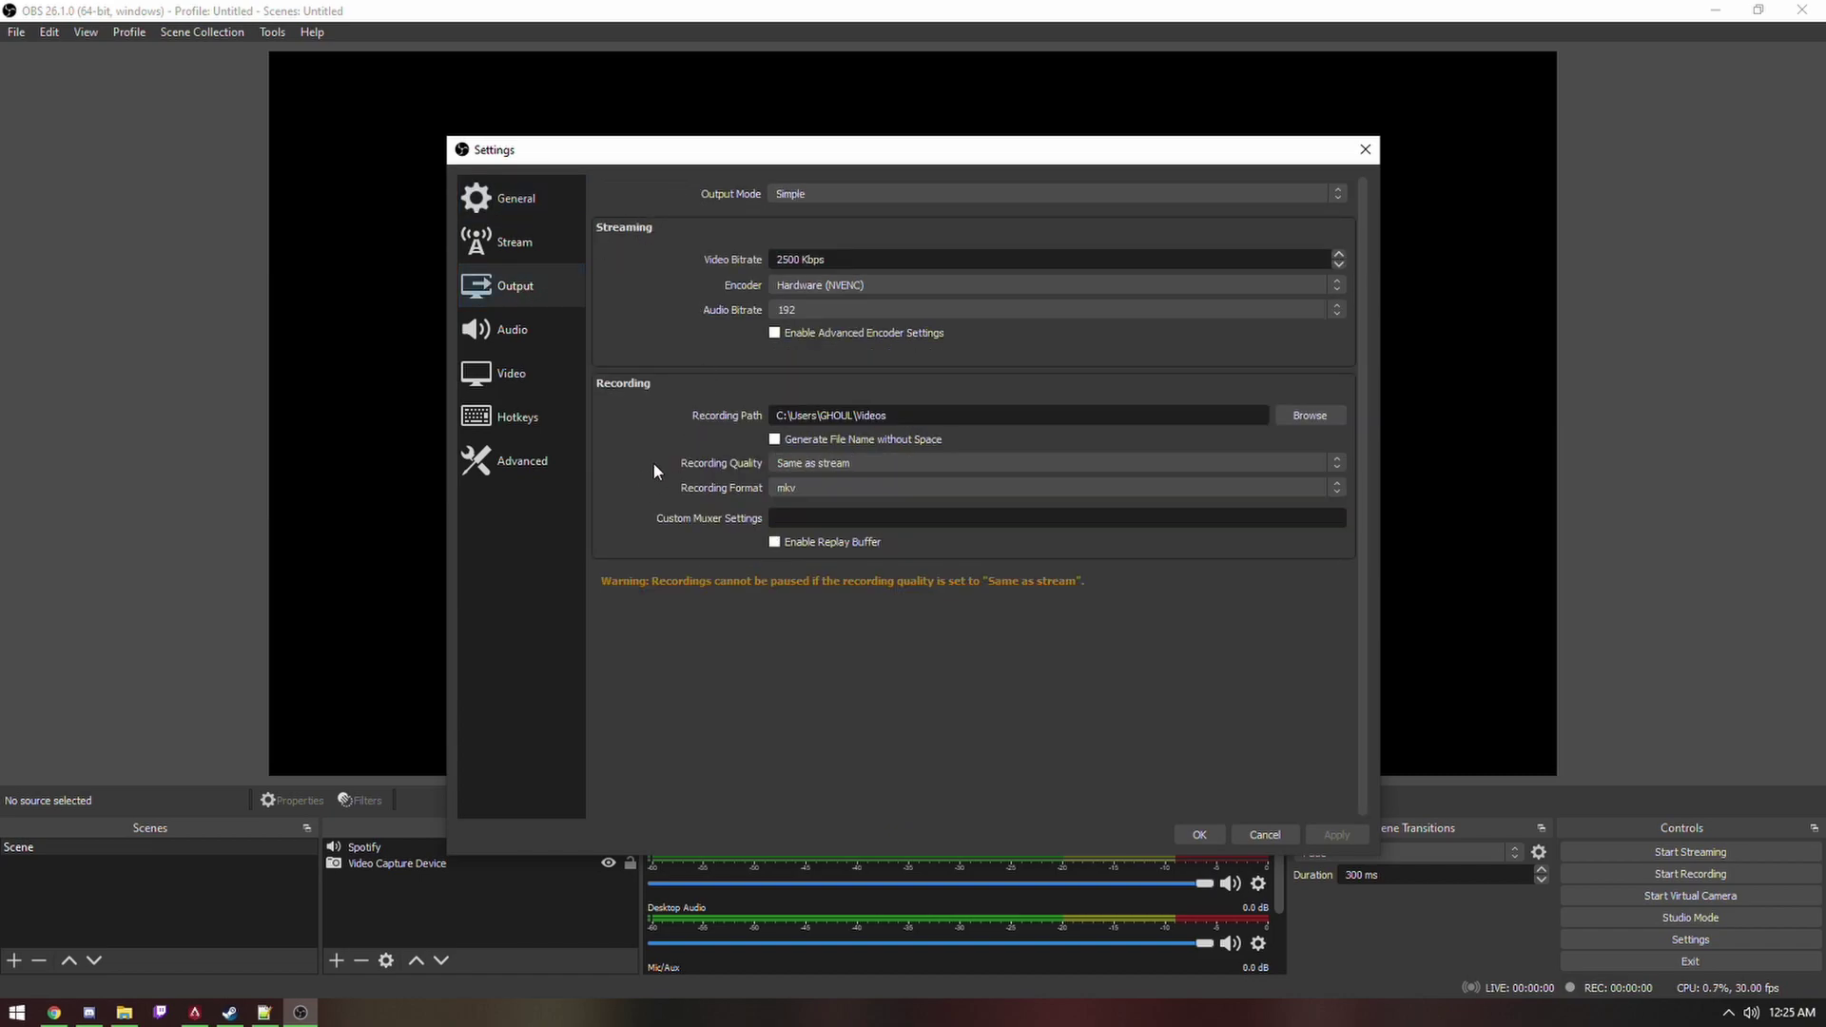
left_click(819, 192)
left_click(811, 209)
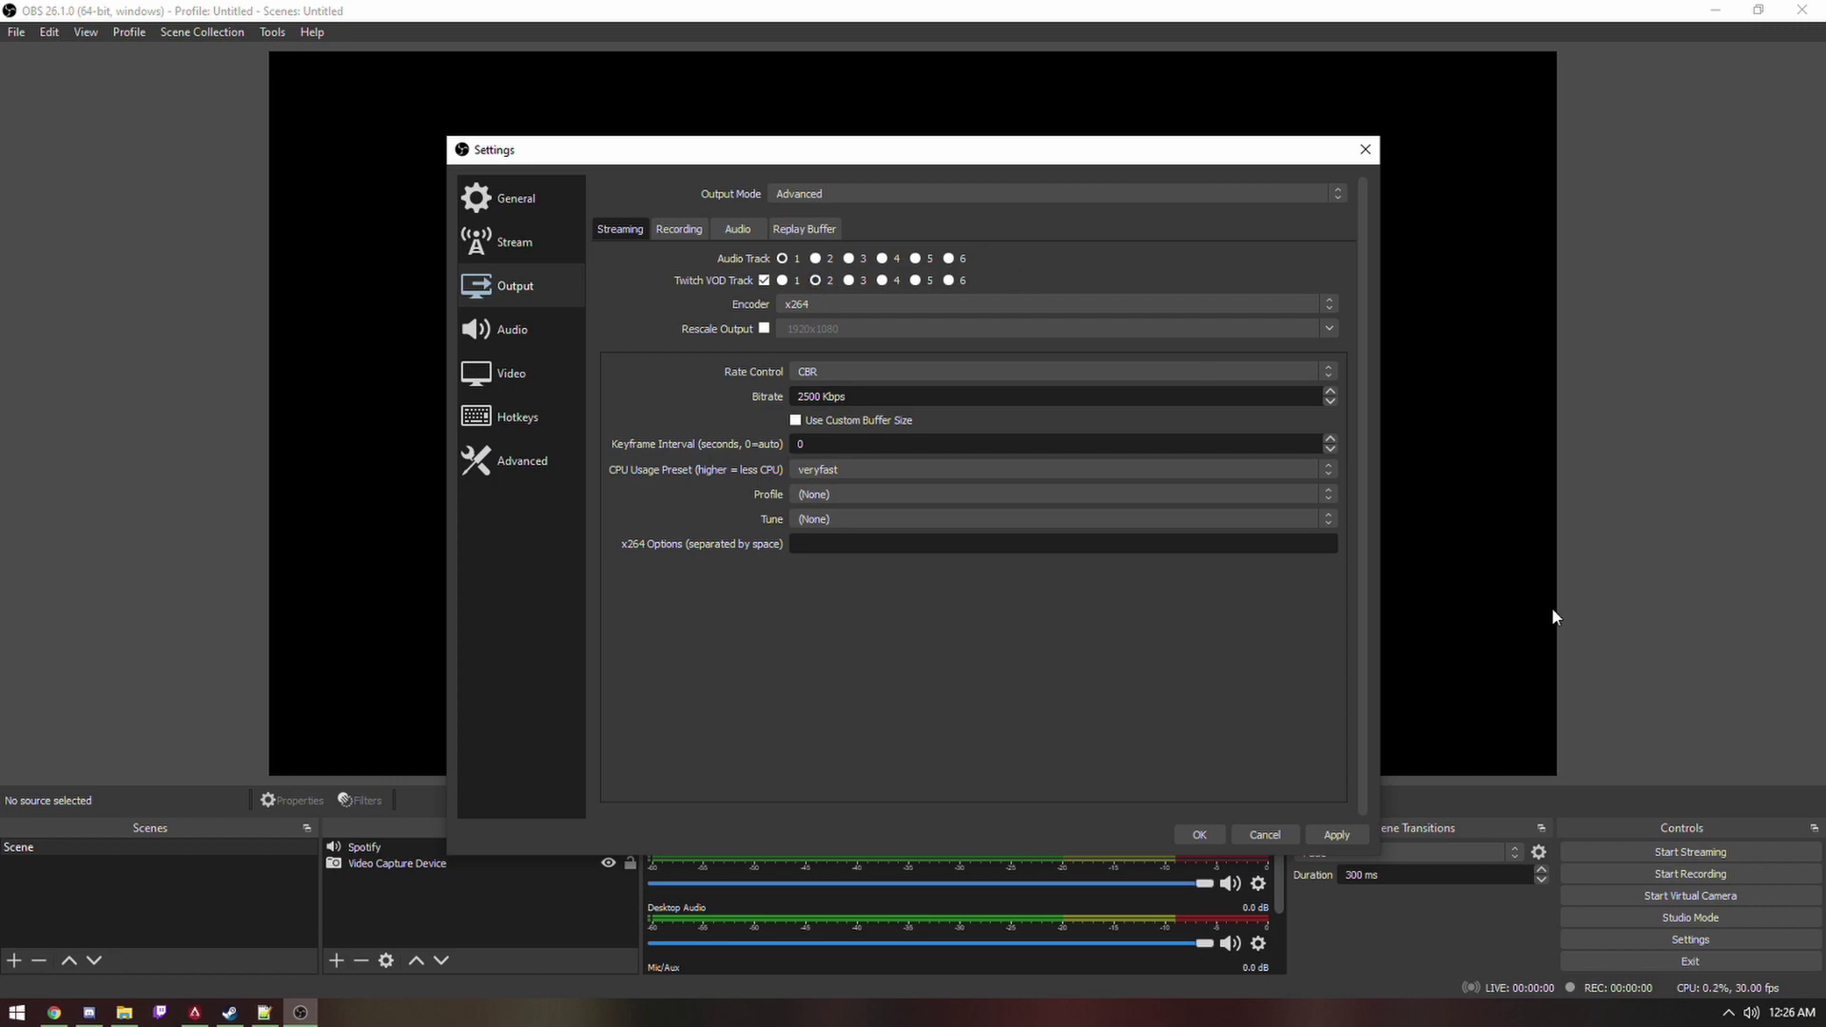
left_click(1336, 834)
left_click(1210, 836)
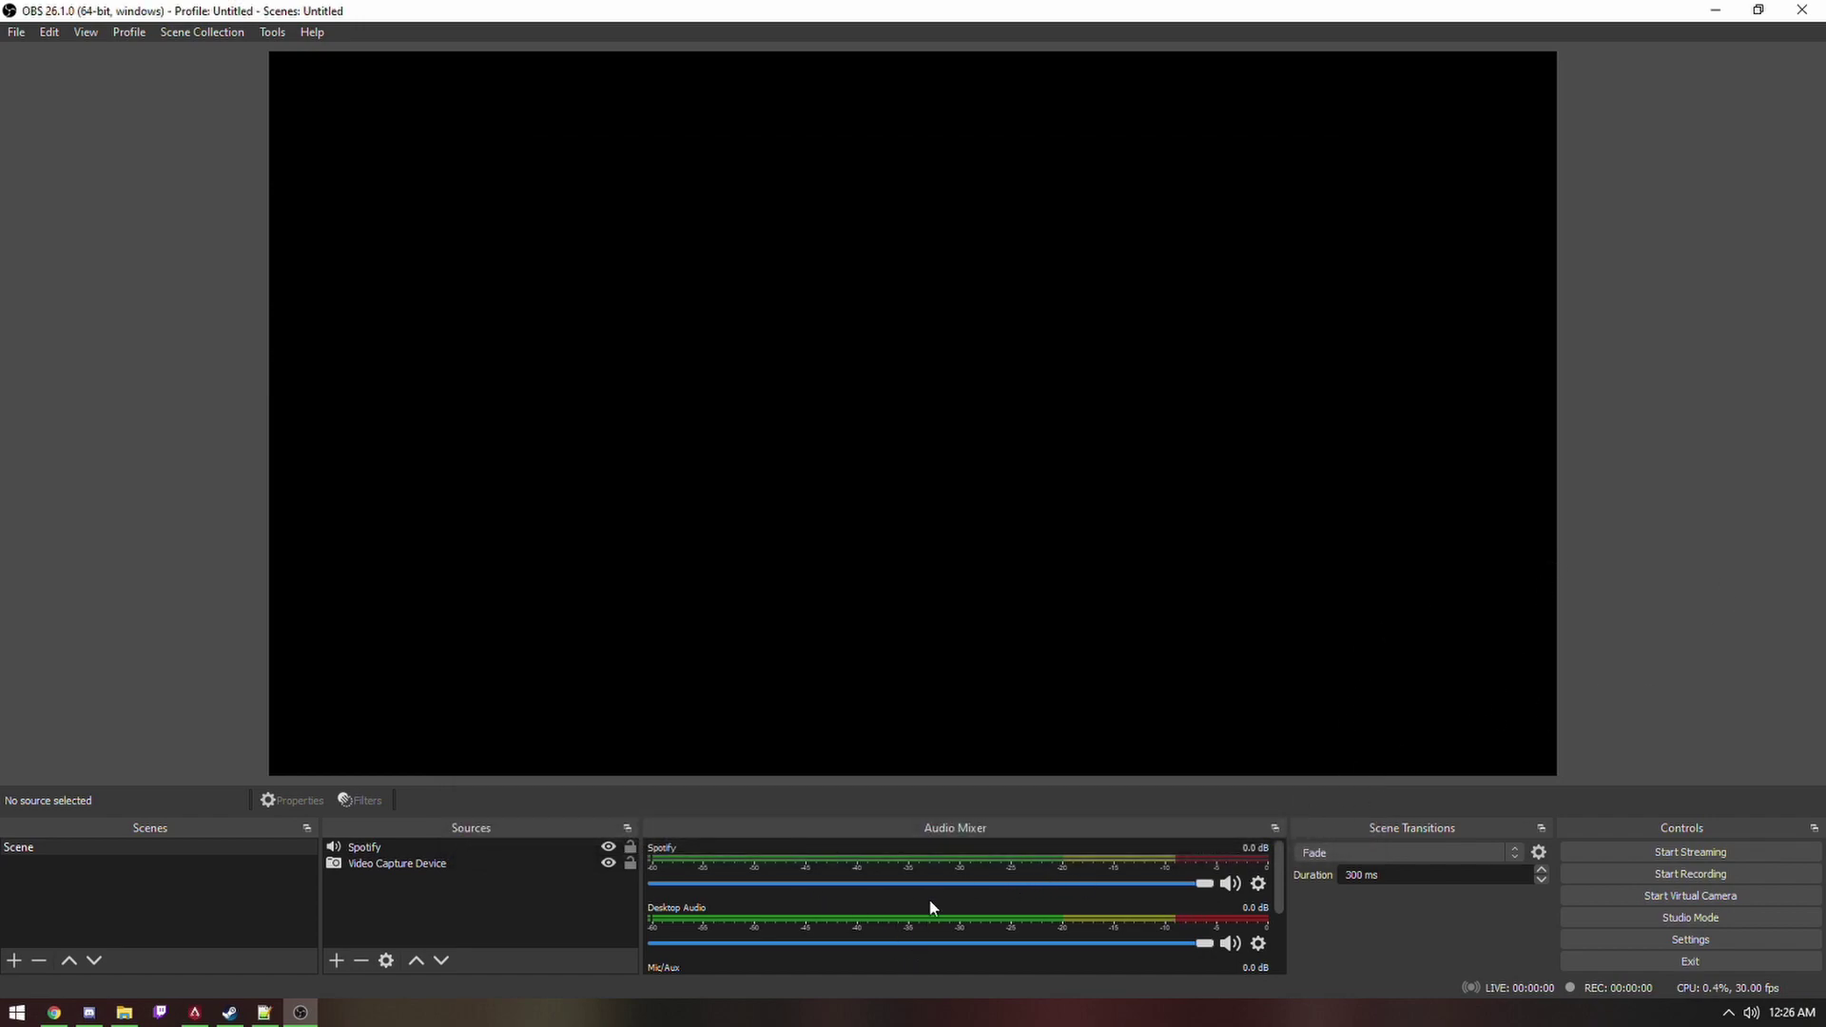
Open the Advanced Audio Properties from the audio mixer
scroll(928, 899, "down", 2)
right_click(946, 921)
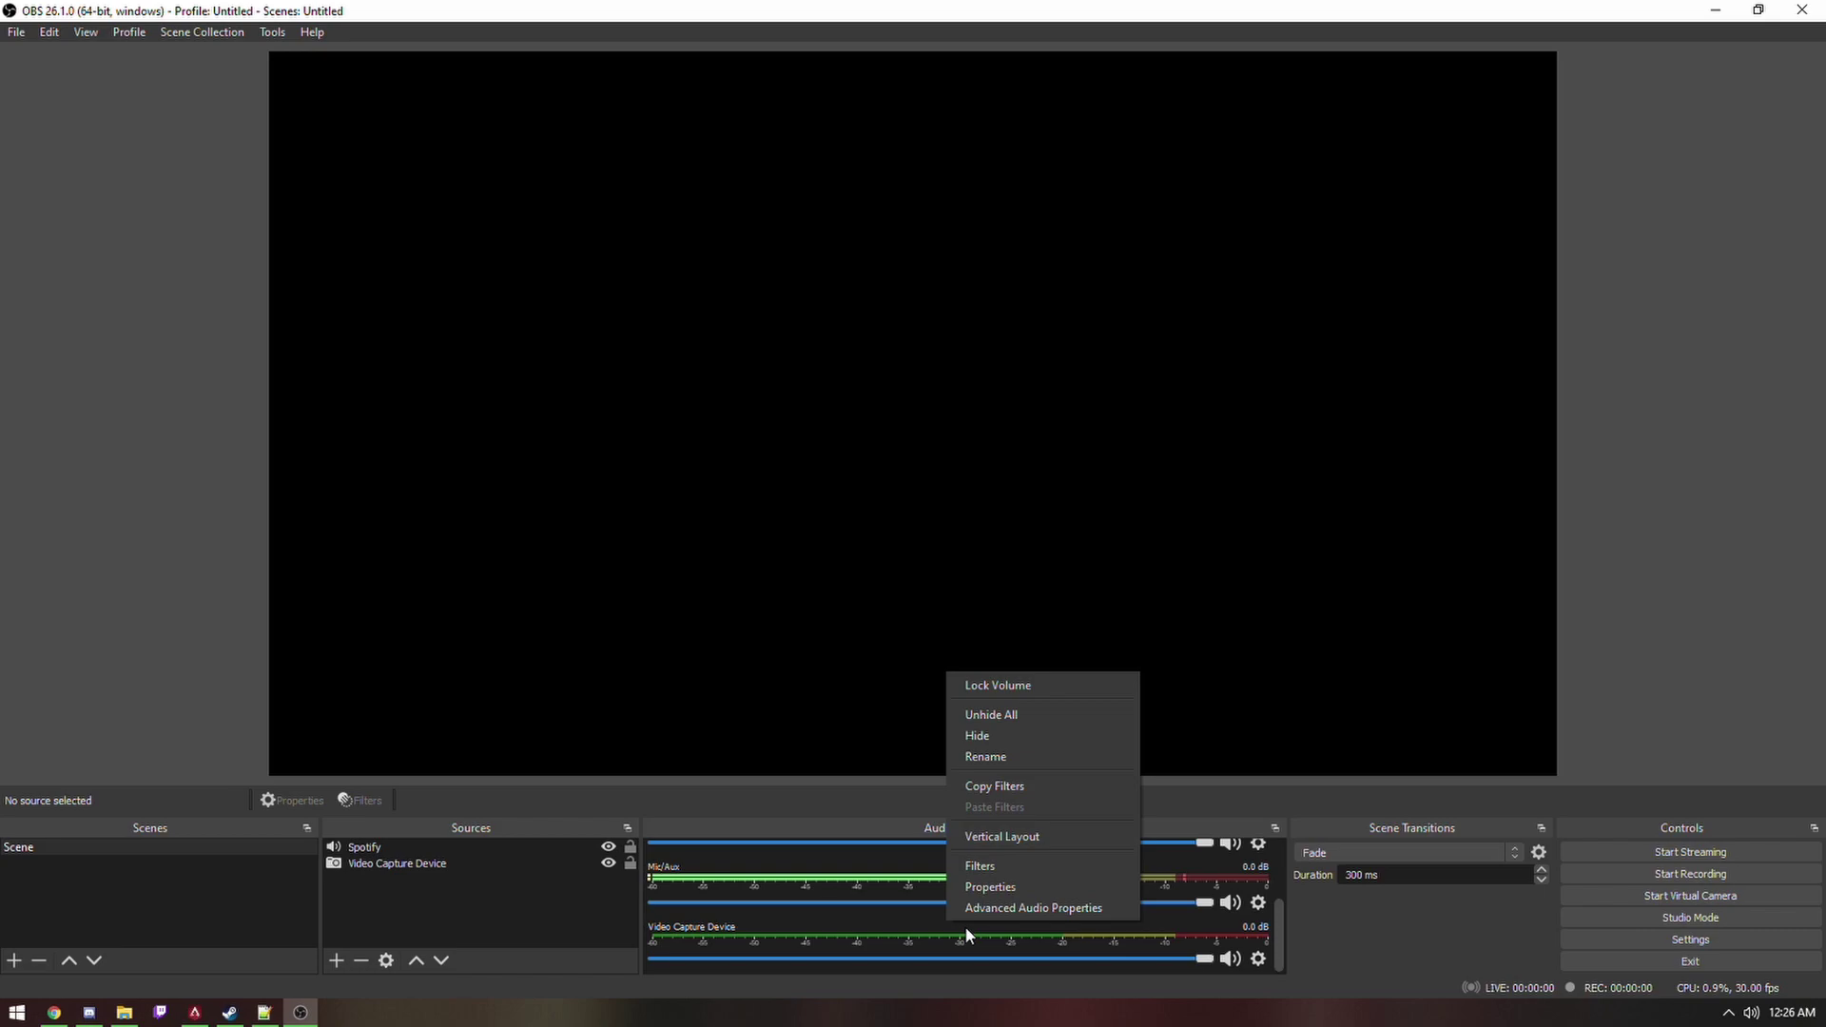
right_click(916, 921)
left_click(859, 927)
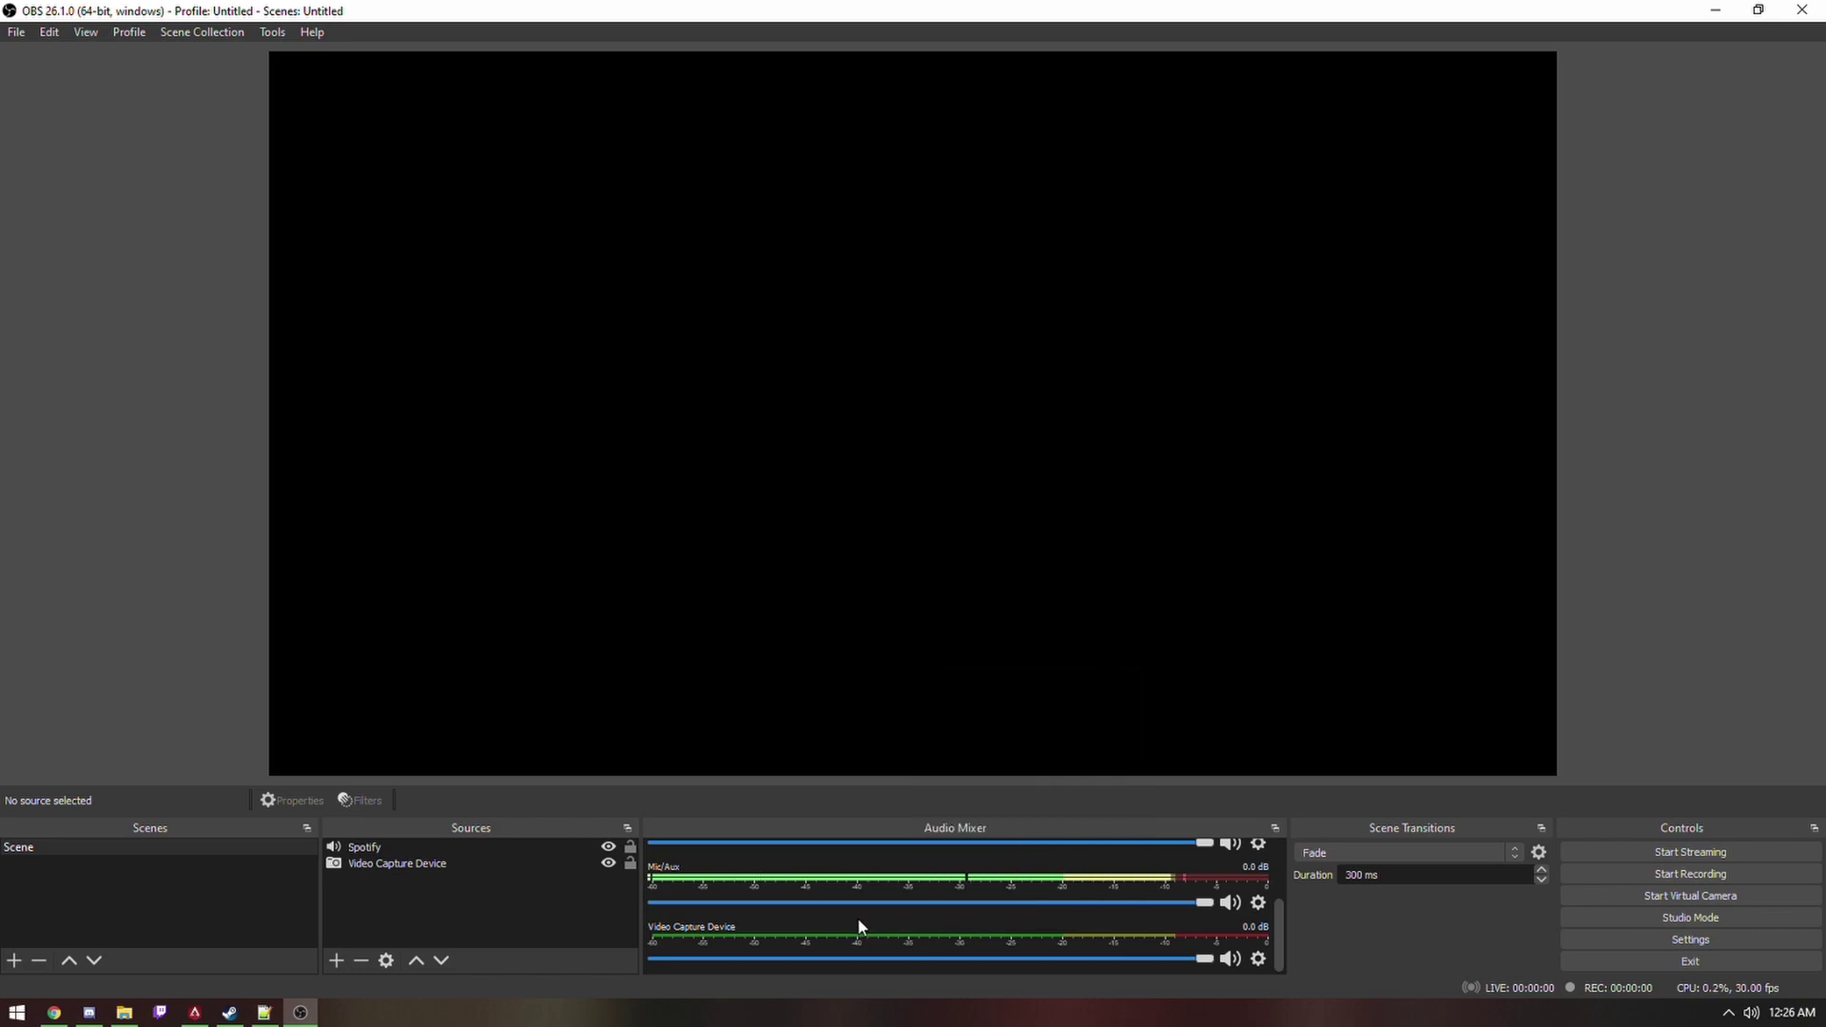
right_click(859, 928)
left_click(930, 905)
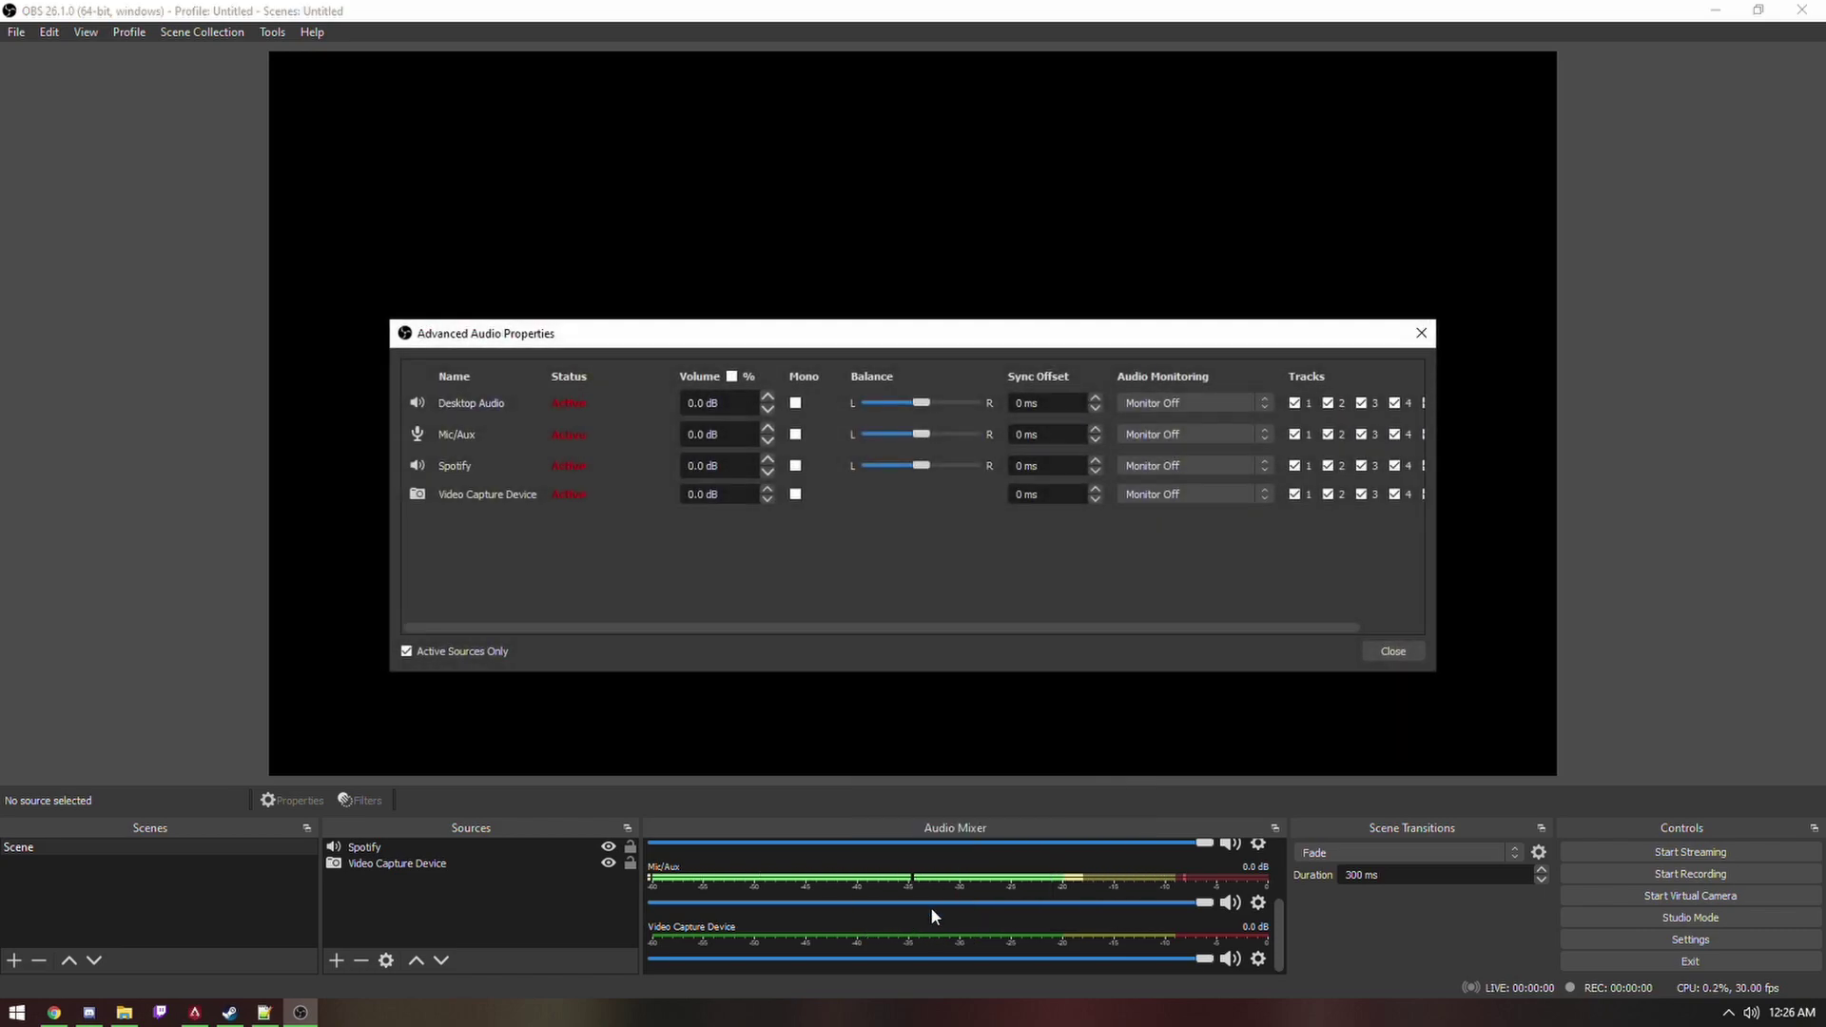
Disable track 2 for the Spotify source in the Advanced Audio Properties and close the dialog
left_click_drag(879, 332, 759, 345)
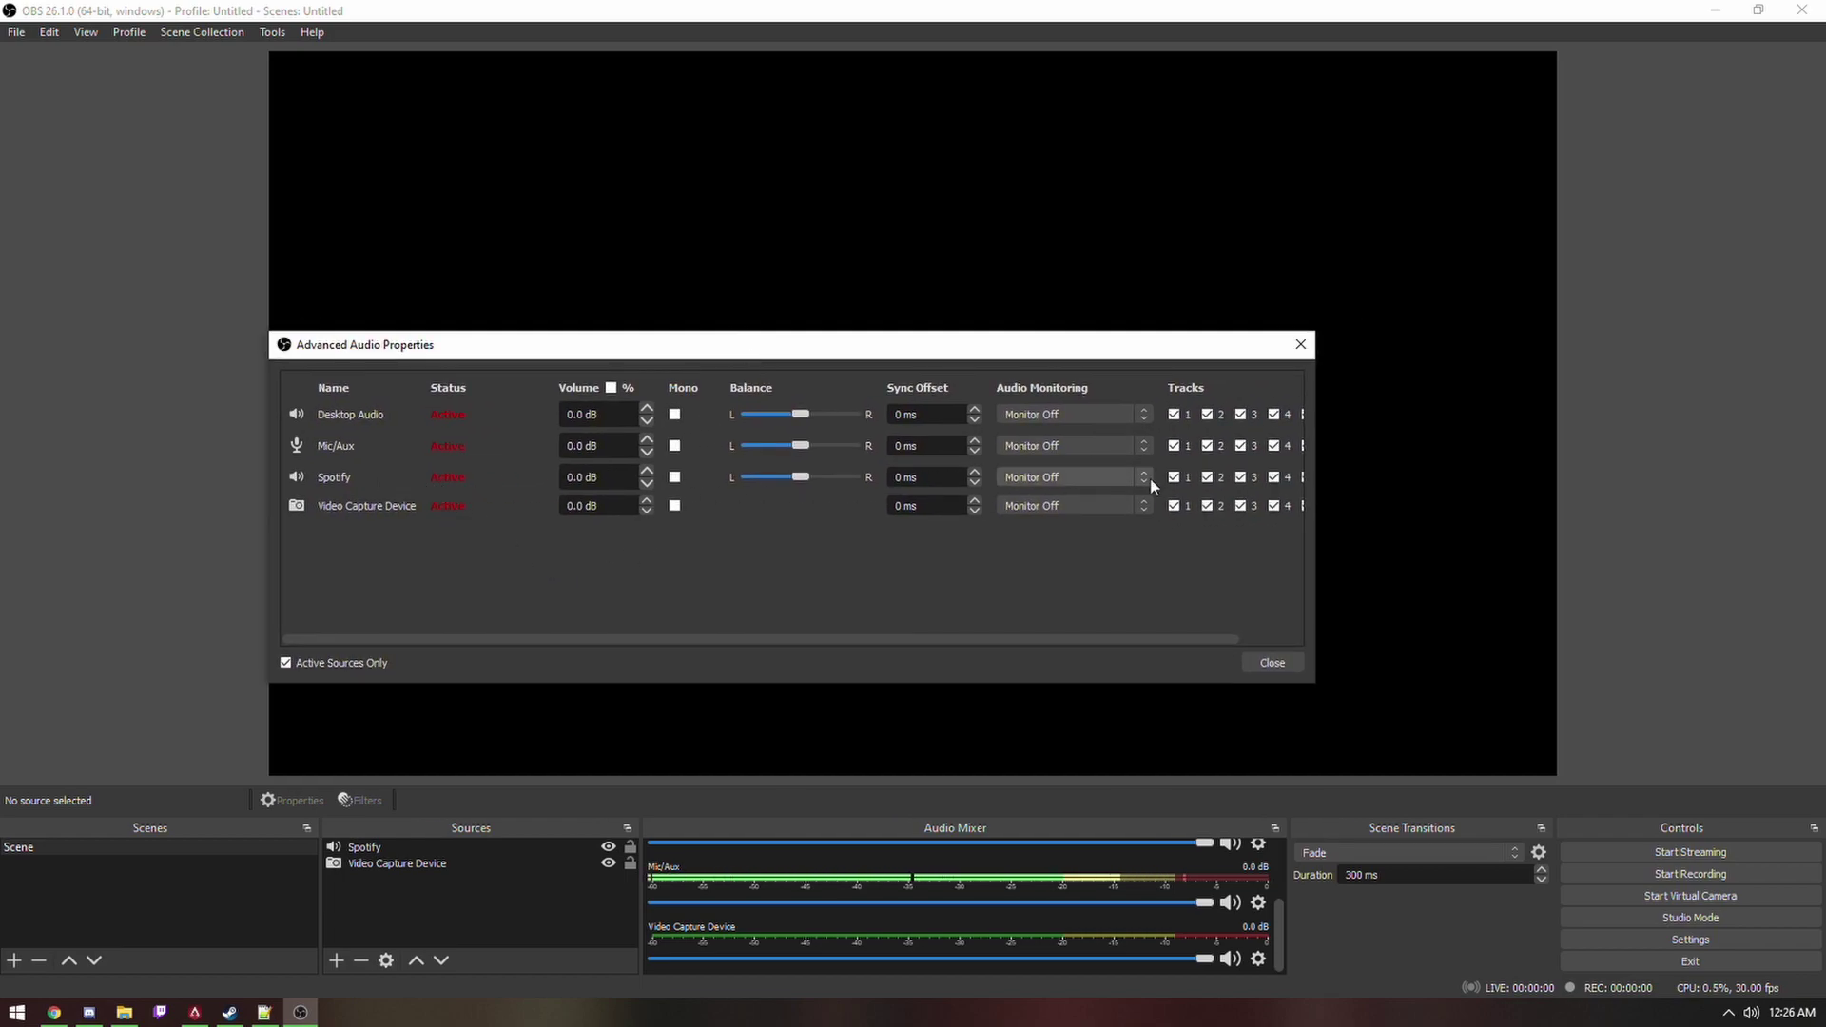
left_click_drag(1065, 639, 1161, 639)
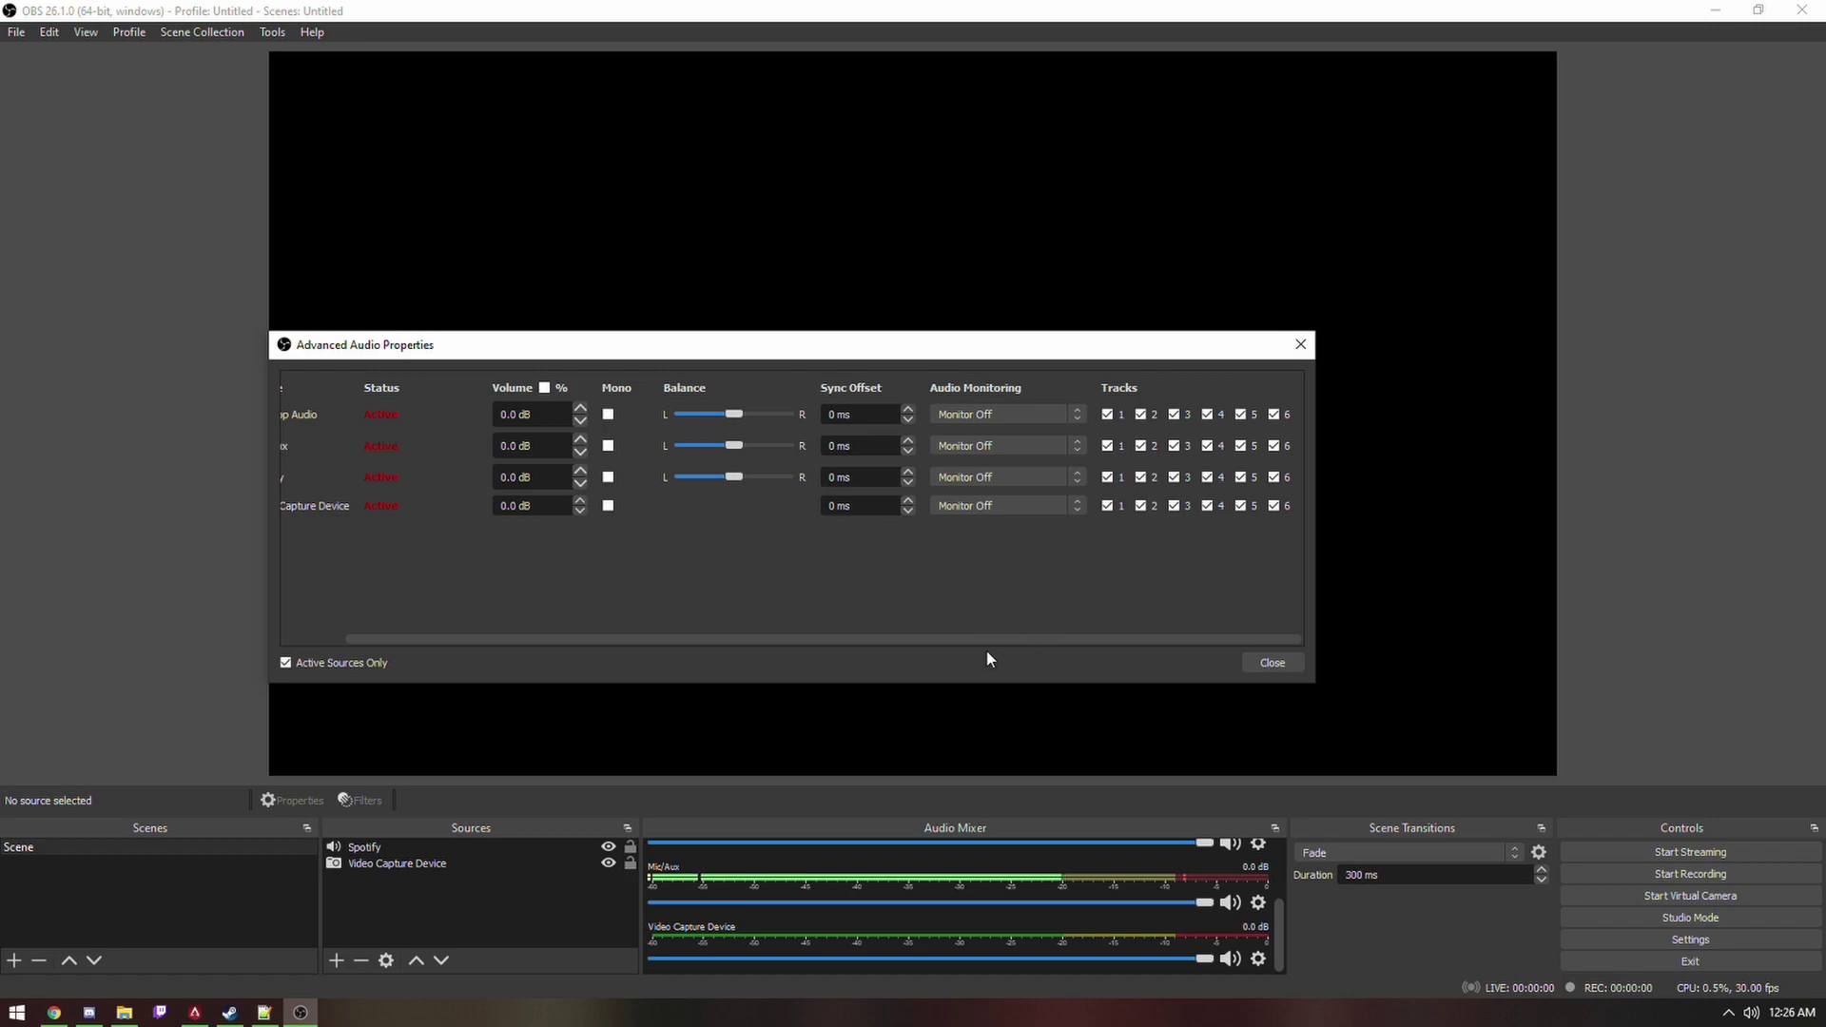
left_click(1142, 478)
scroll(1074, 641, "left", 2)
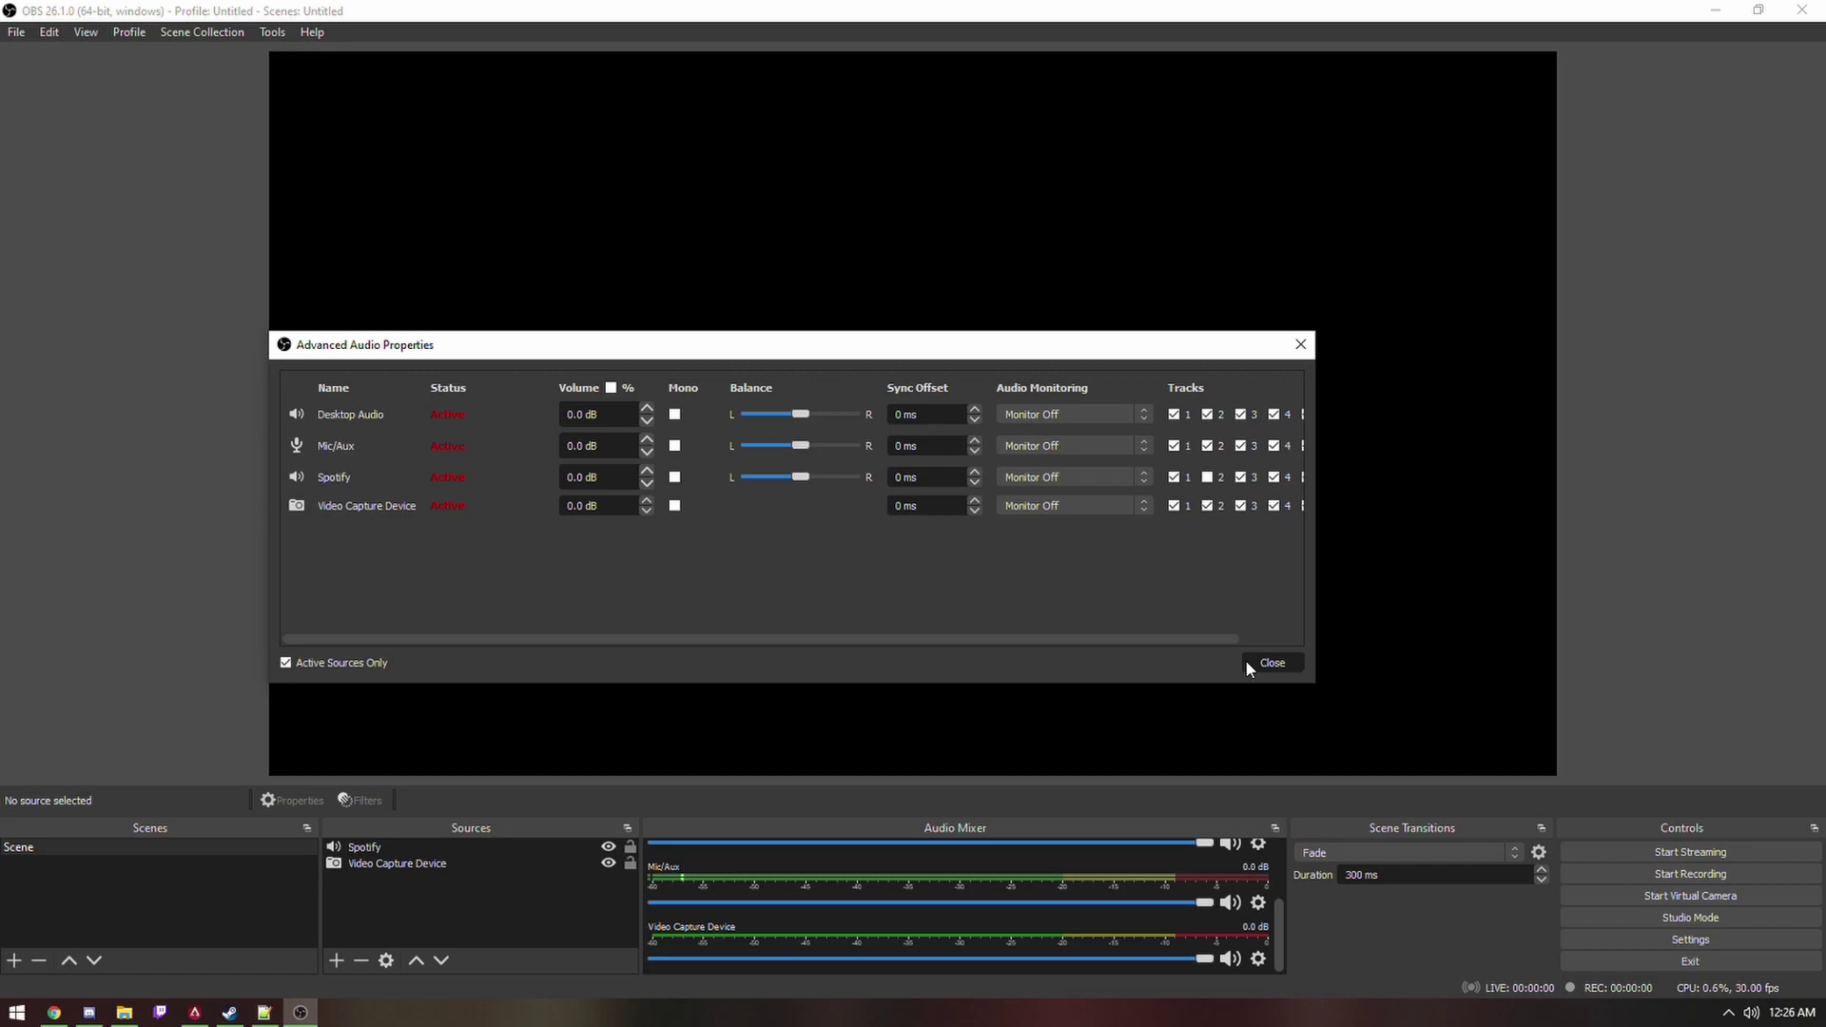
left_click(1248, 662)
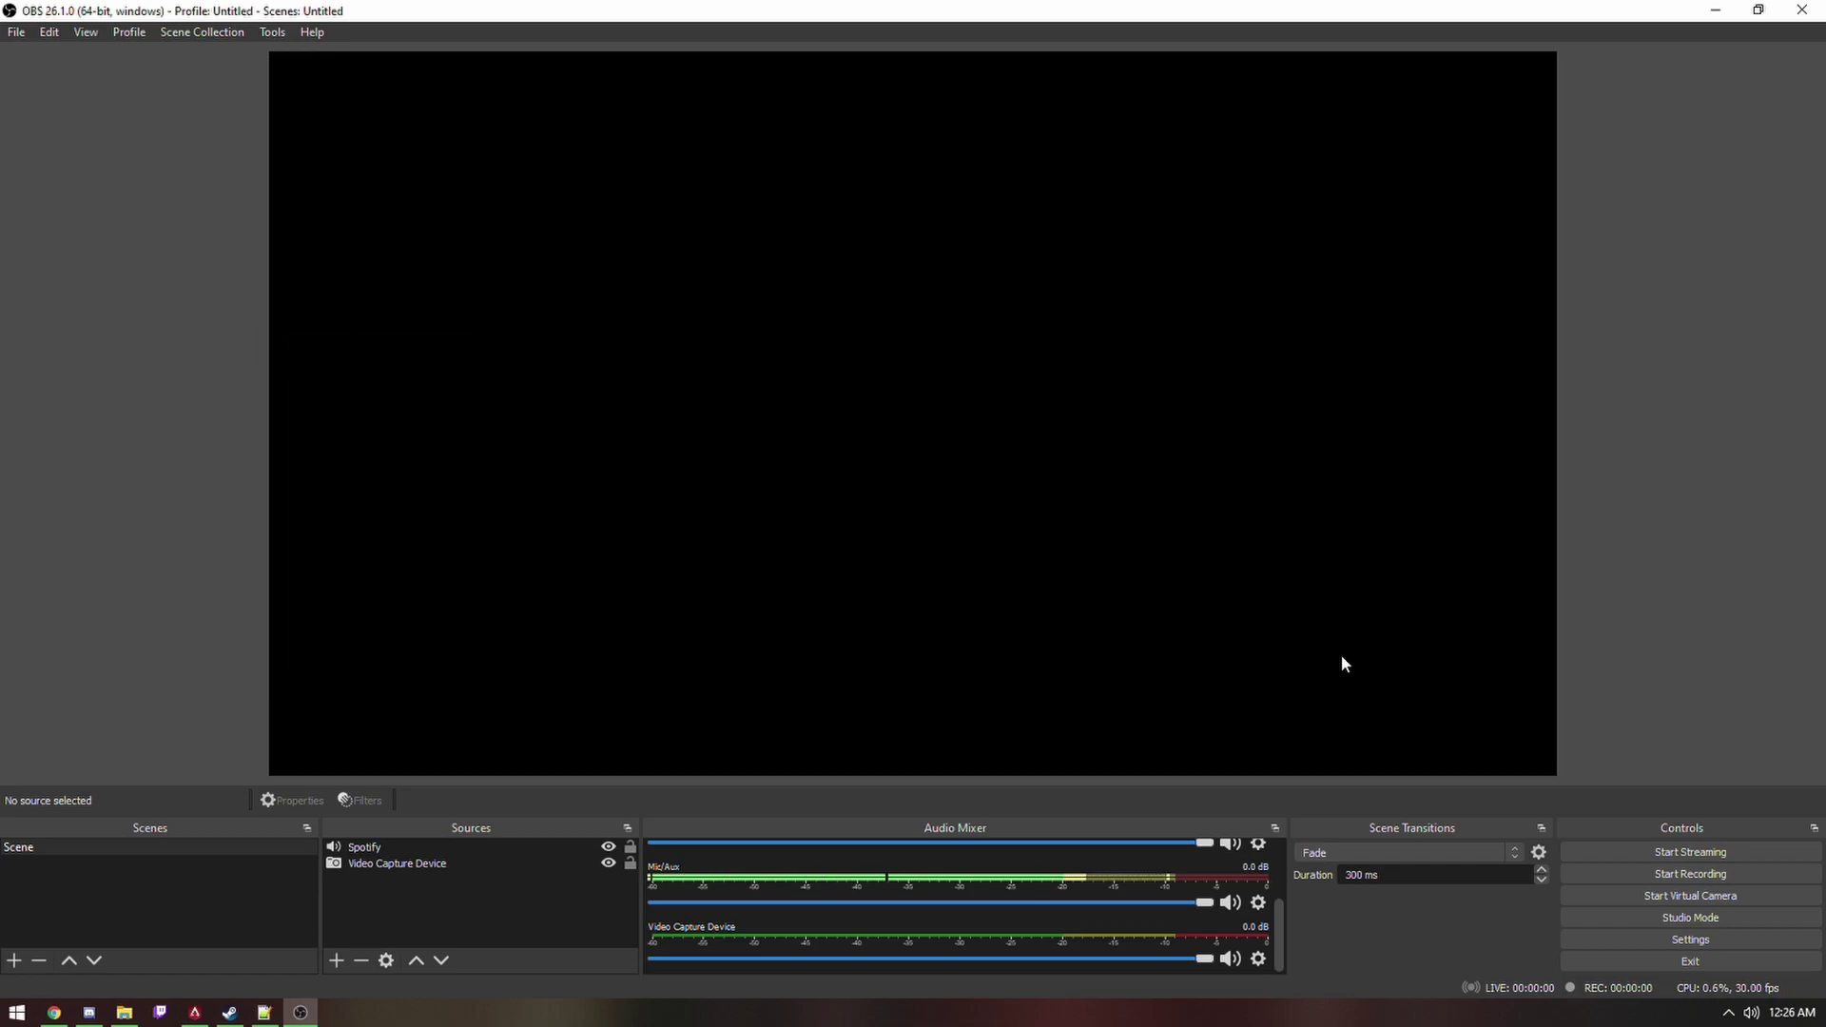
scroll(1006, 927, "up", 2)
left_click(439, 848)
left_click(730, 616)
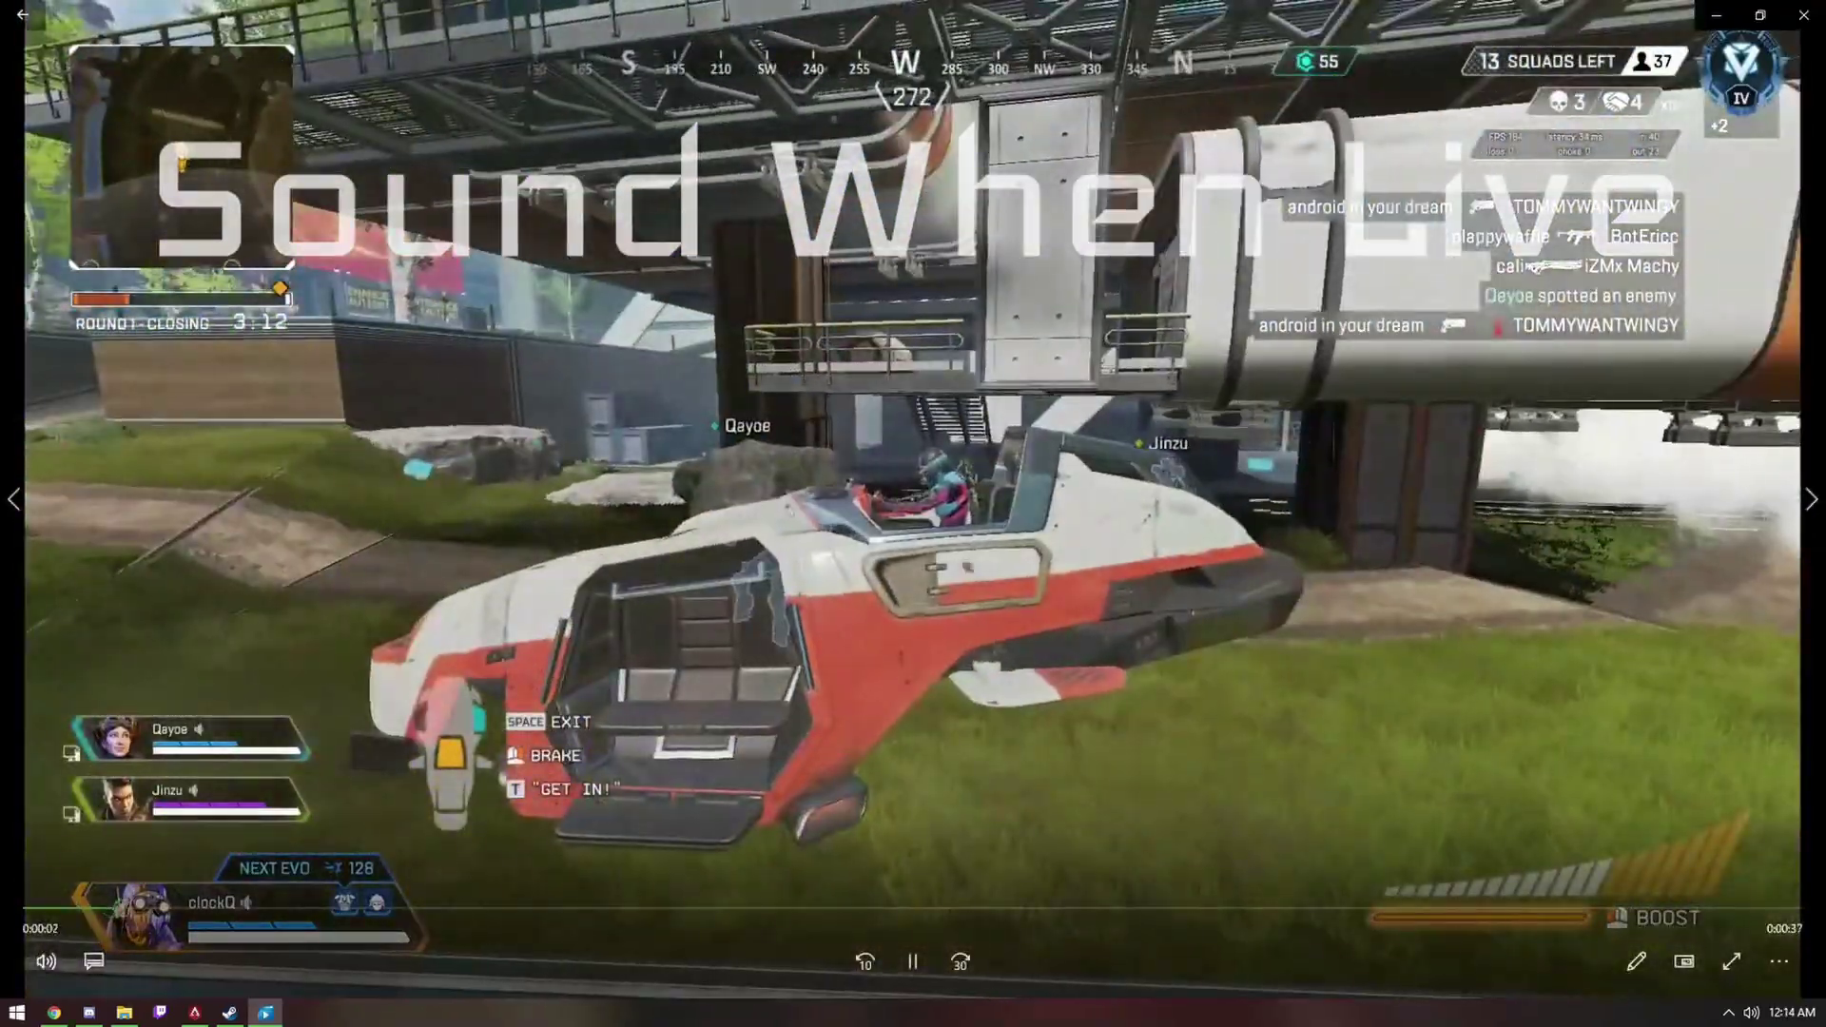
key("F11")
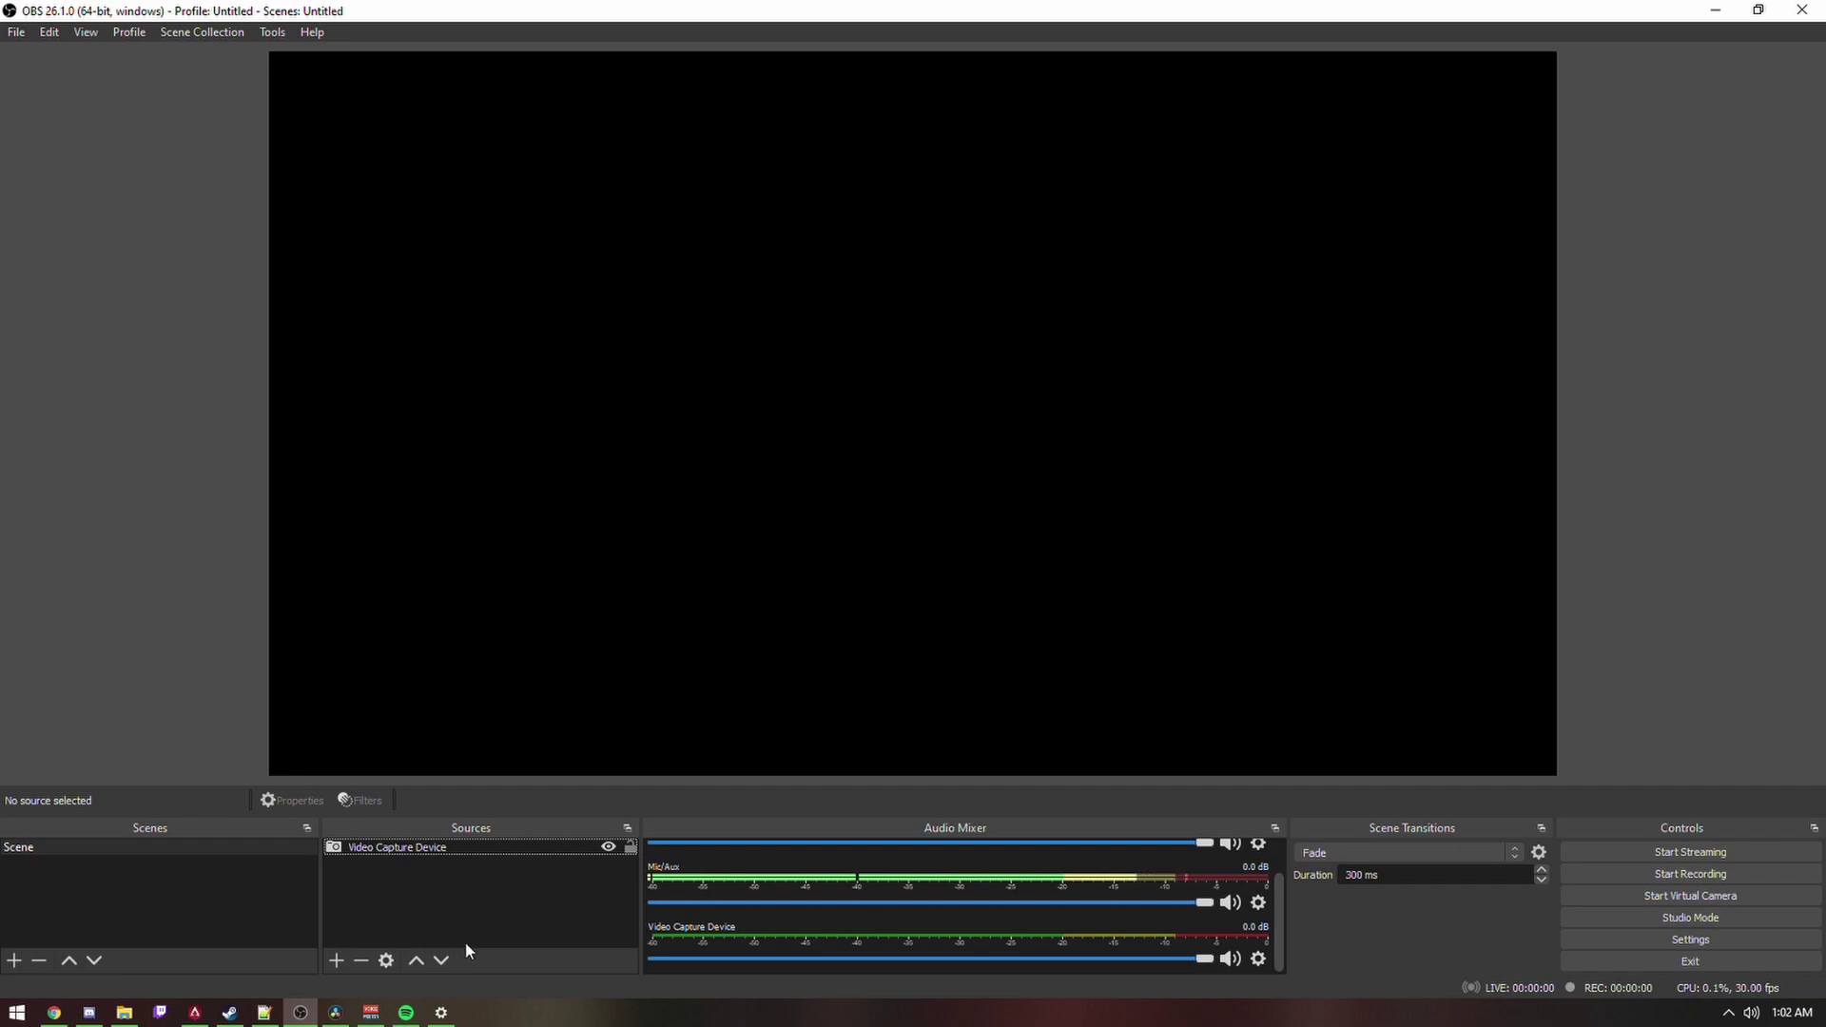
Bring up Voicemeeter Banana and set the Windows sound output device to VoiceMeeter Input (VB-Audio VoiceMeeter VAIO)
left_click(370, 1012)
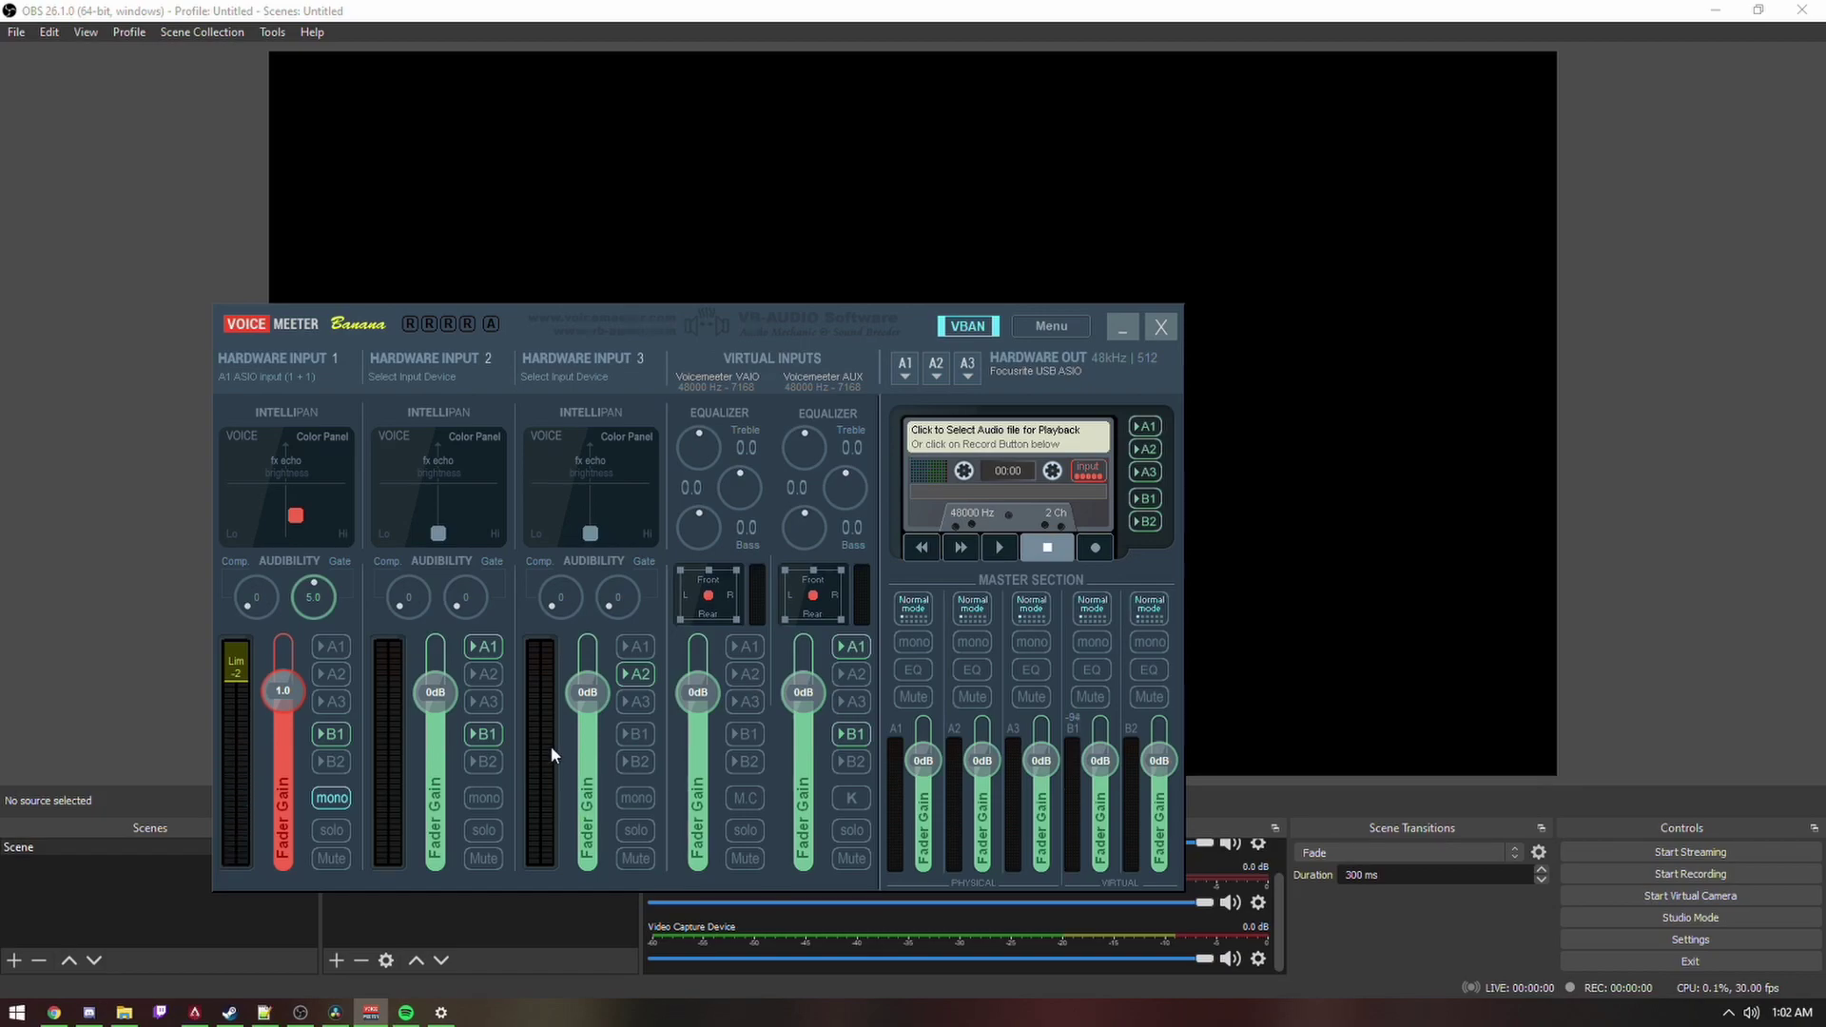
left_click(18, 1013)
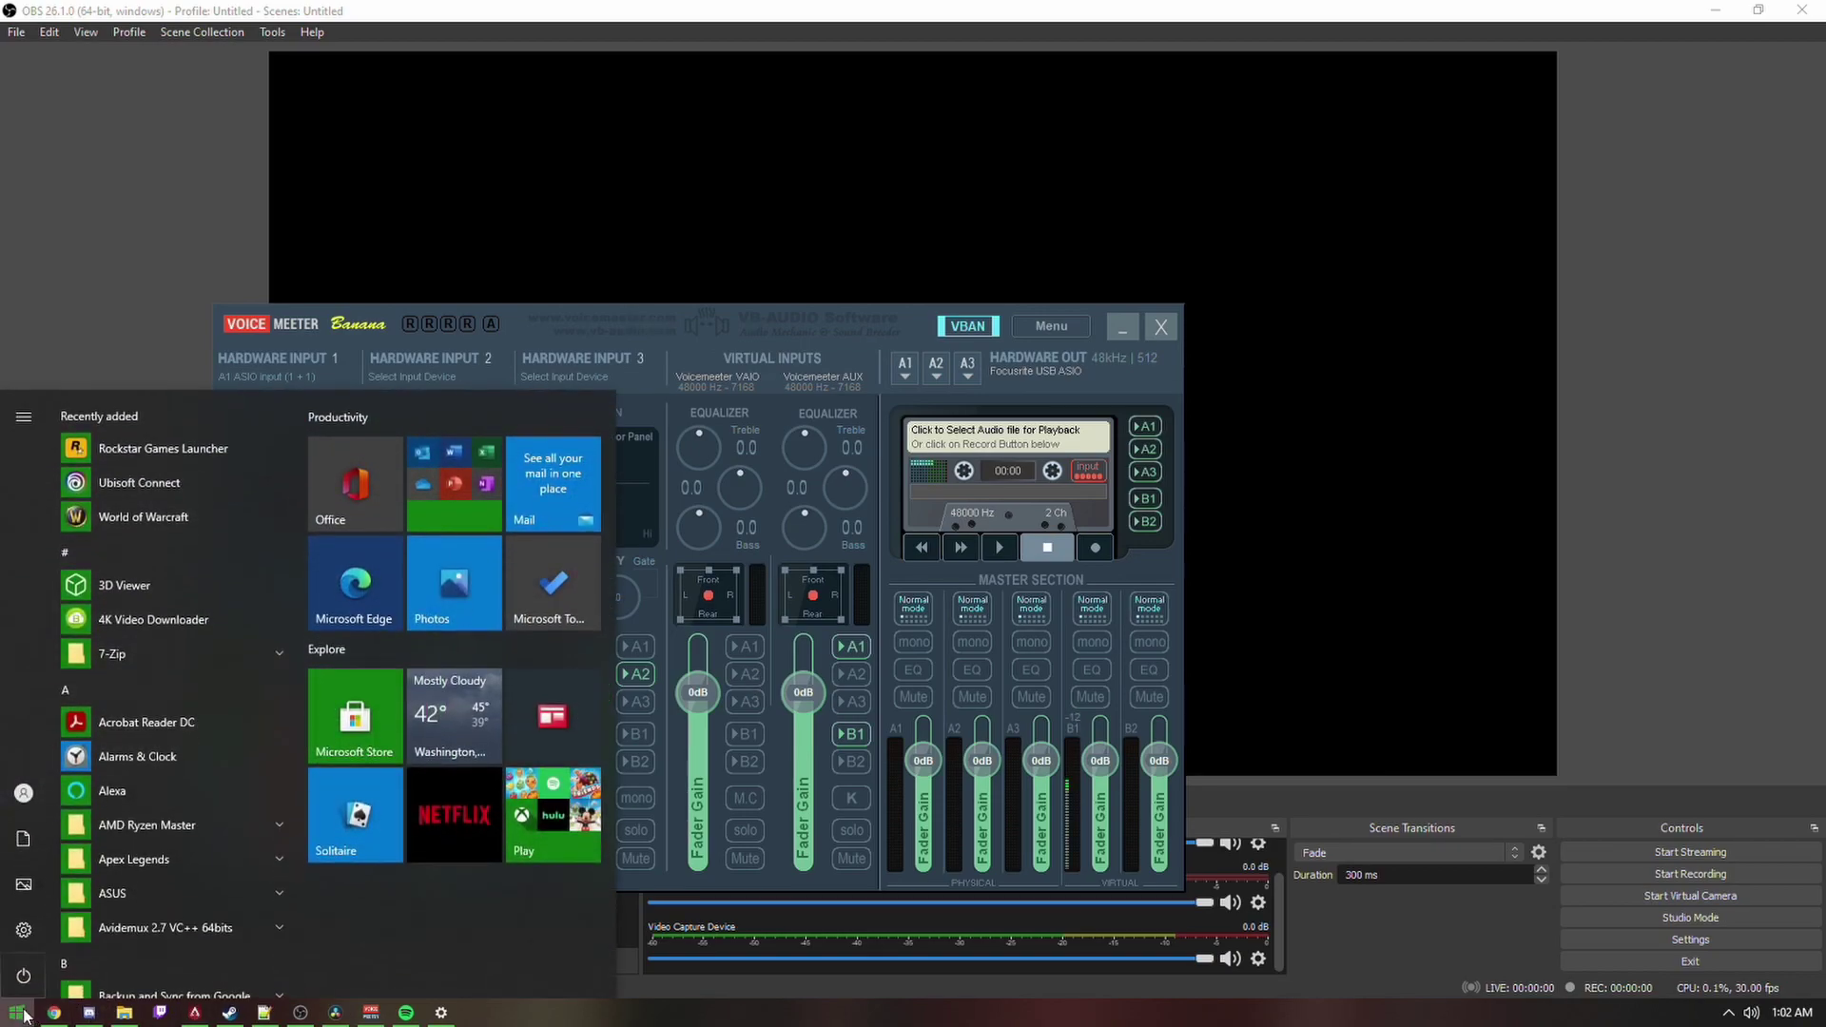
type("sound")
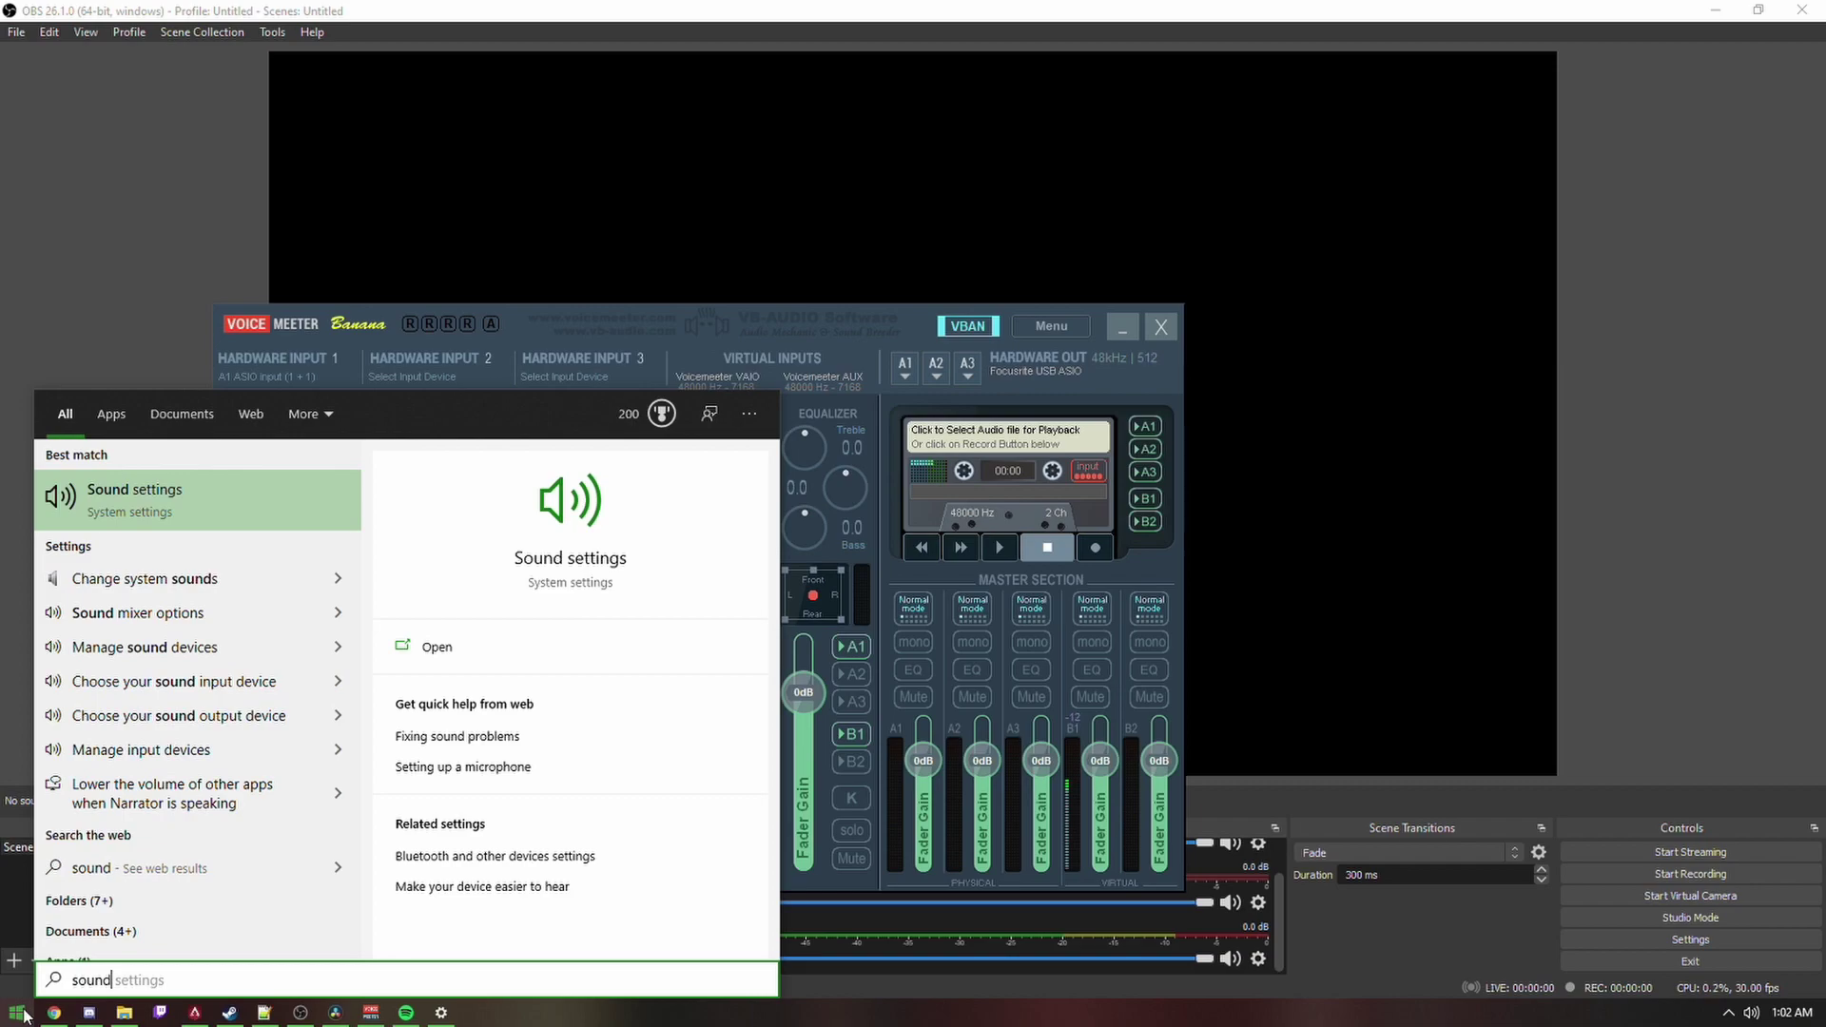
key("Return")
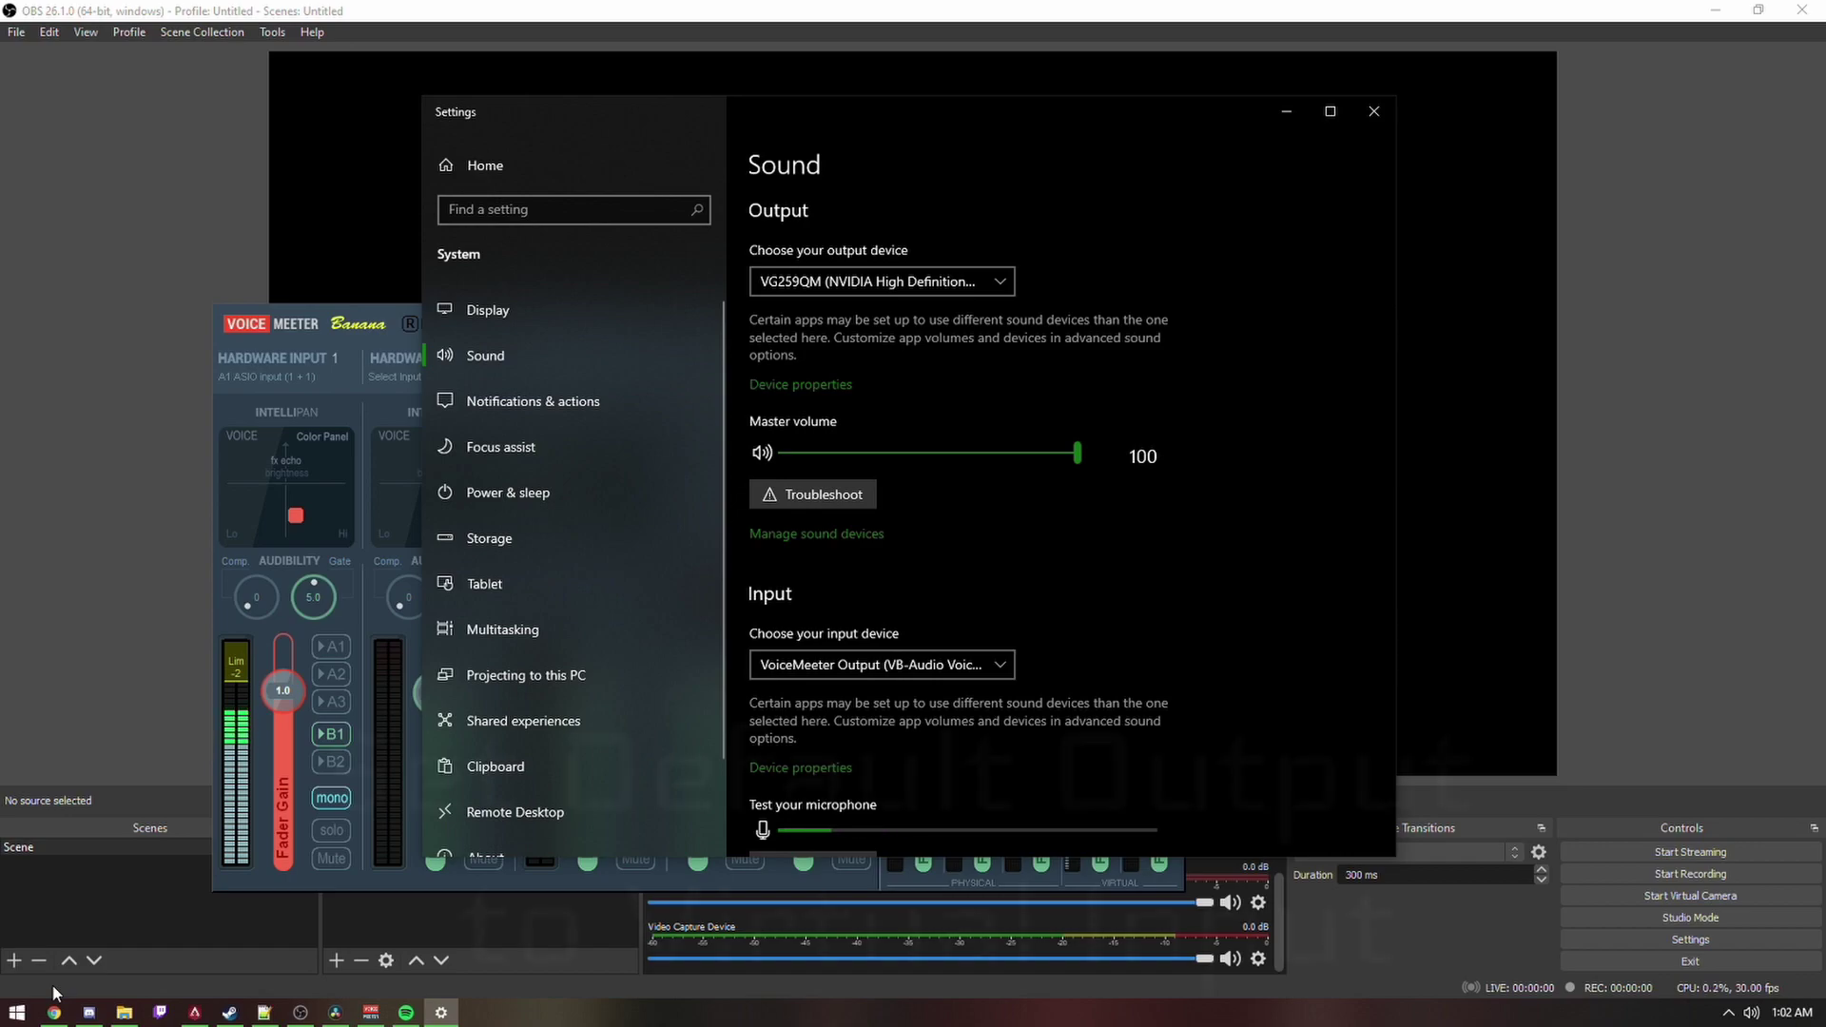
left_click(865, 285)
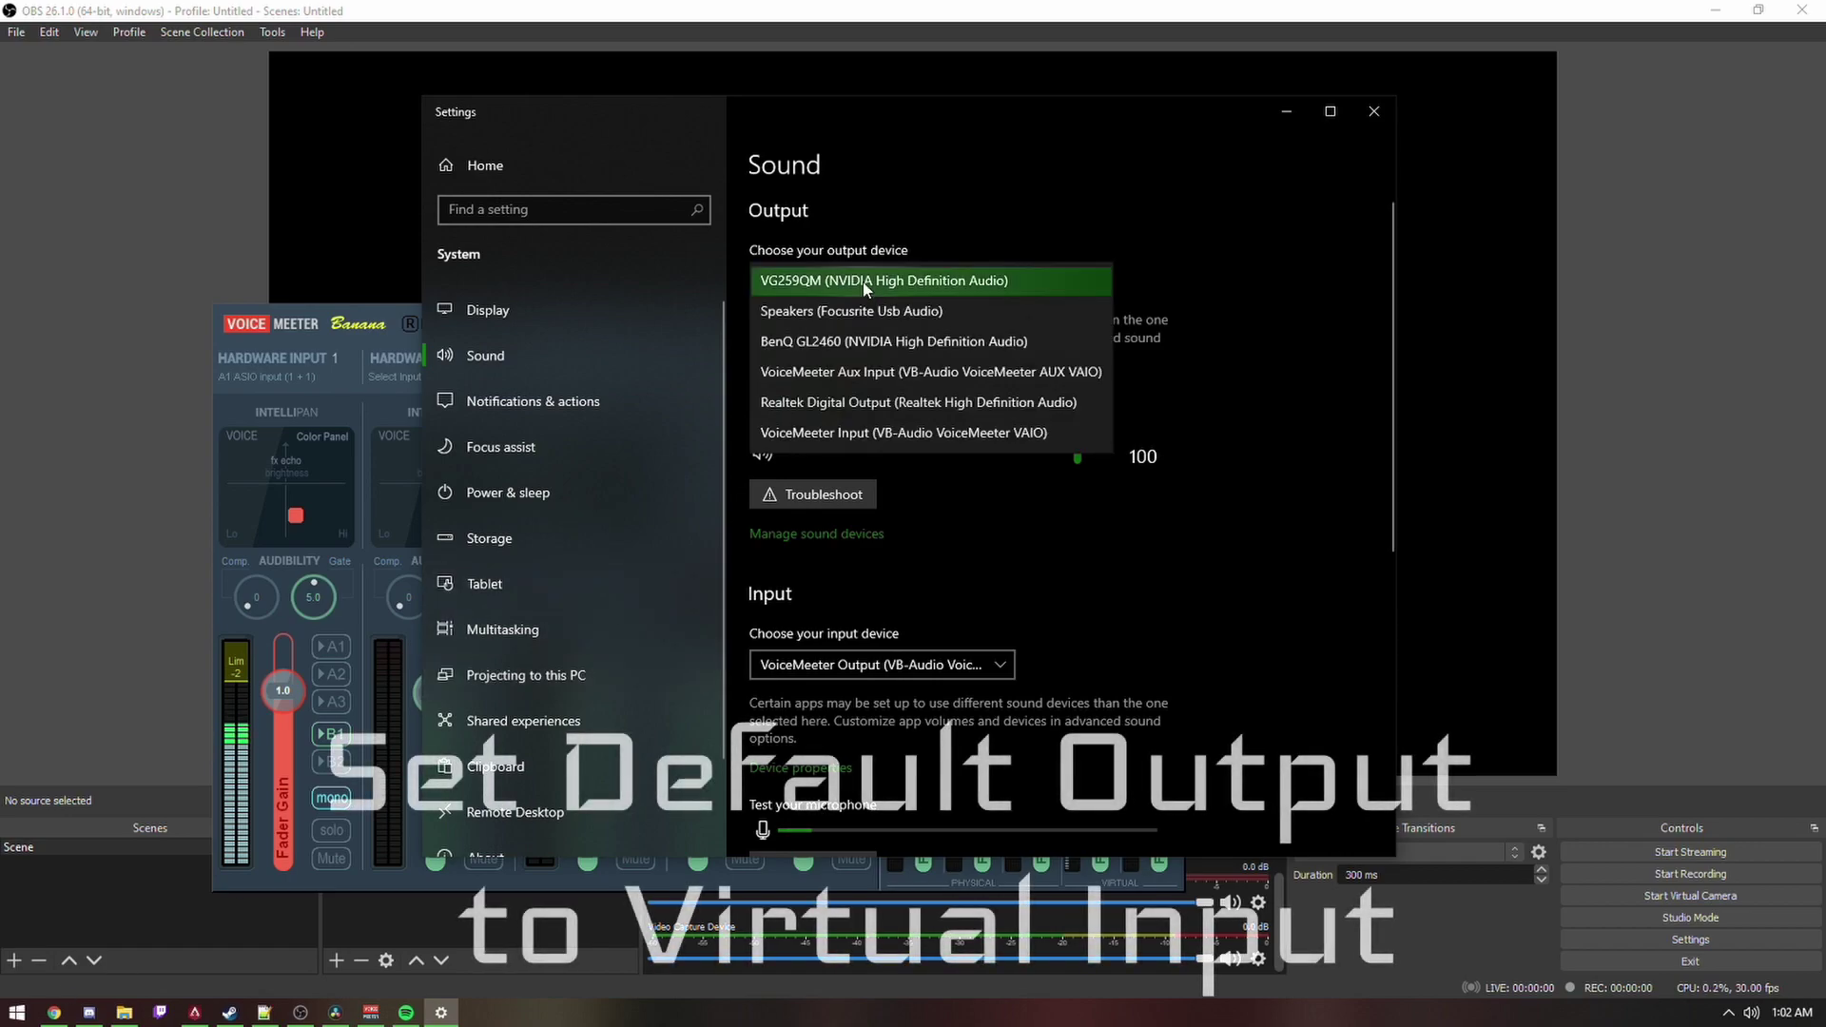
left_click(939, 431)
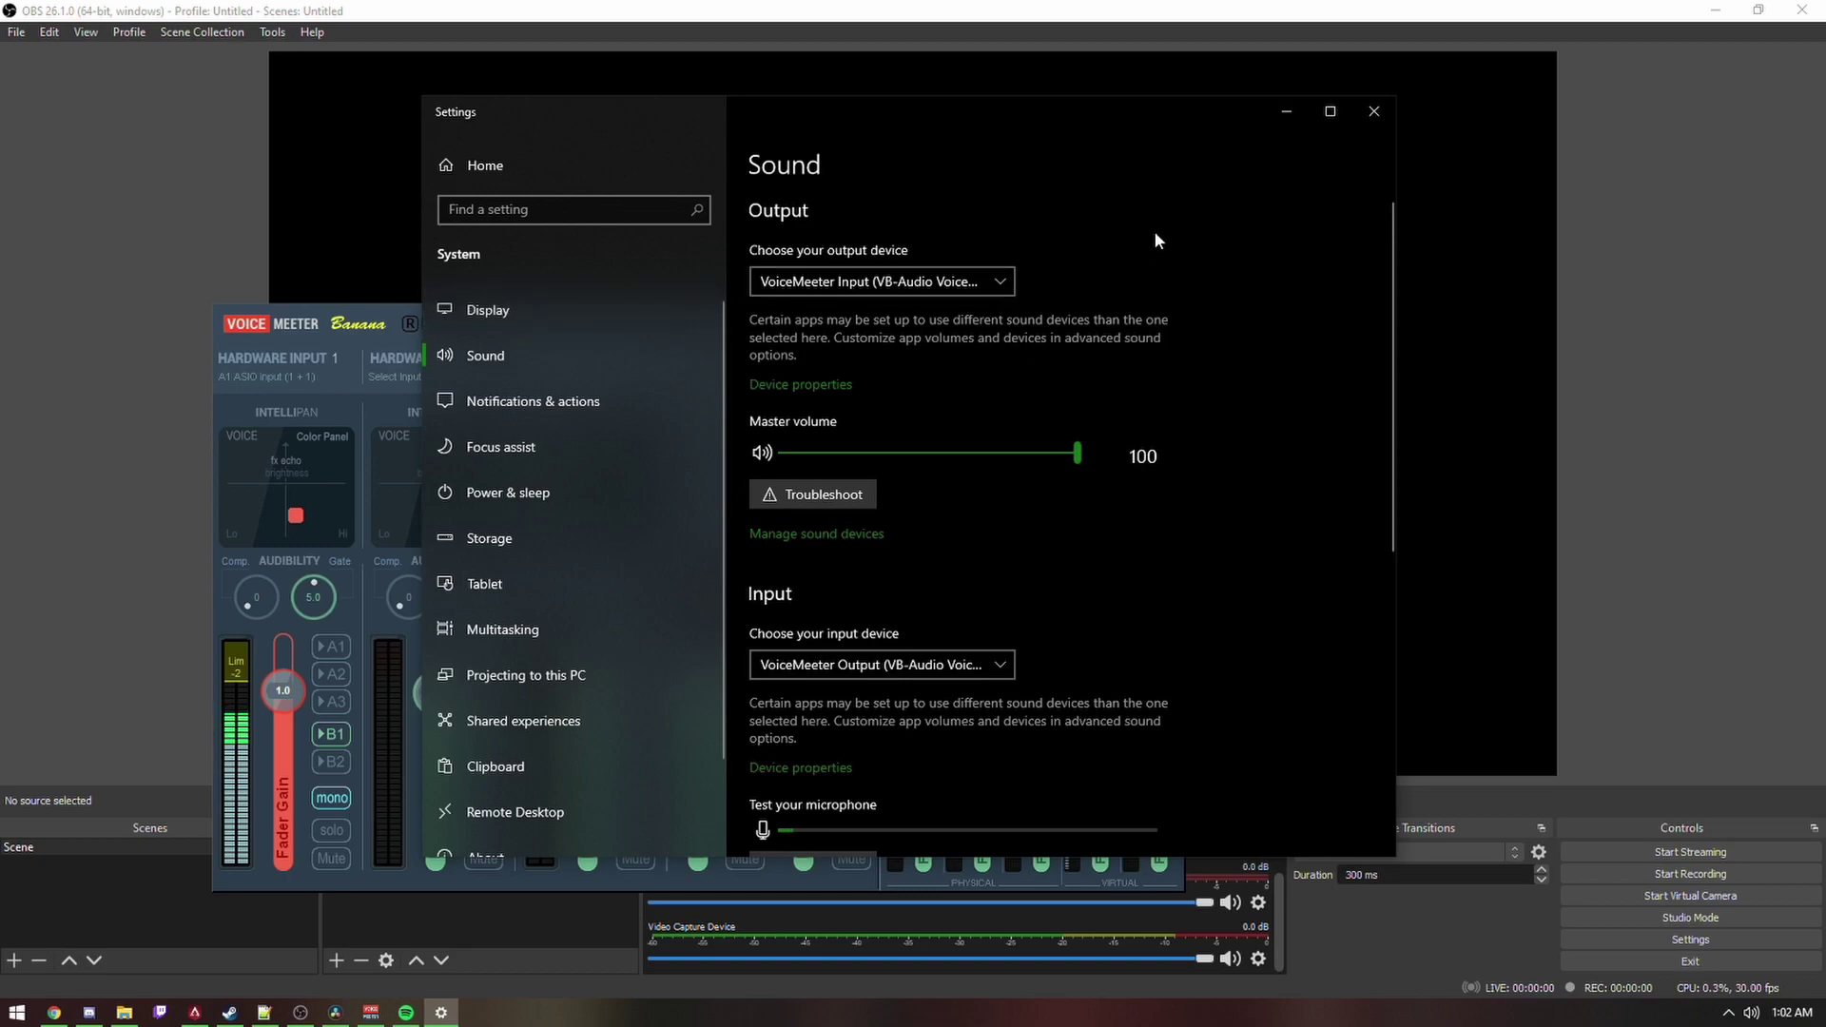
Open the Windows app volume and device preferences, locate the Spotify Music entry and move the window aside
scroll(1177, 641, "down", 1)
scroll(1155, 665, "down", 6)
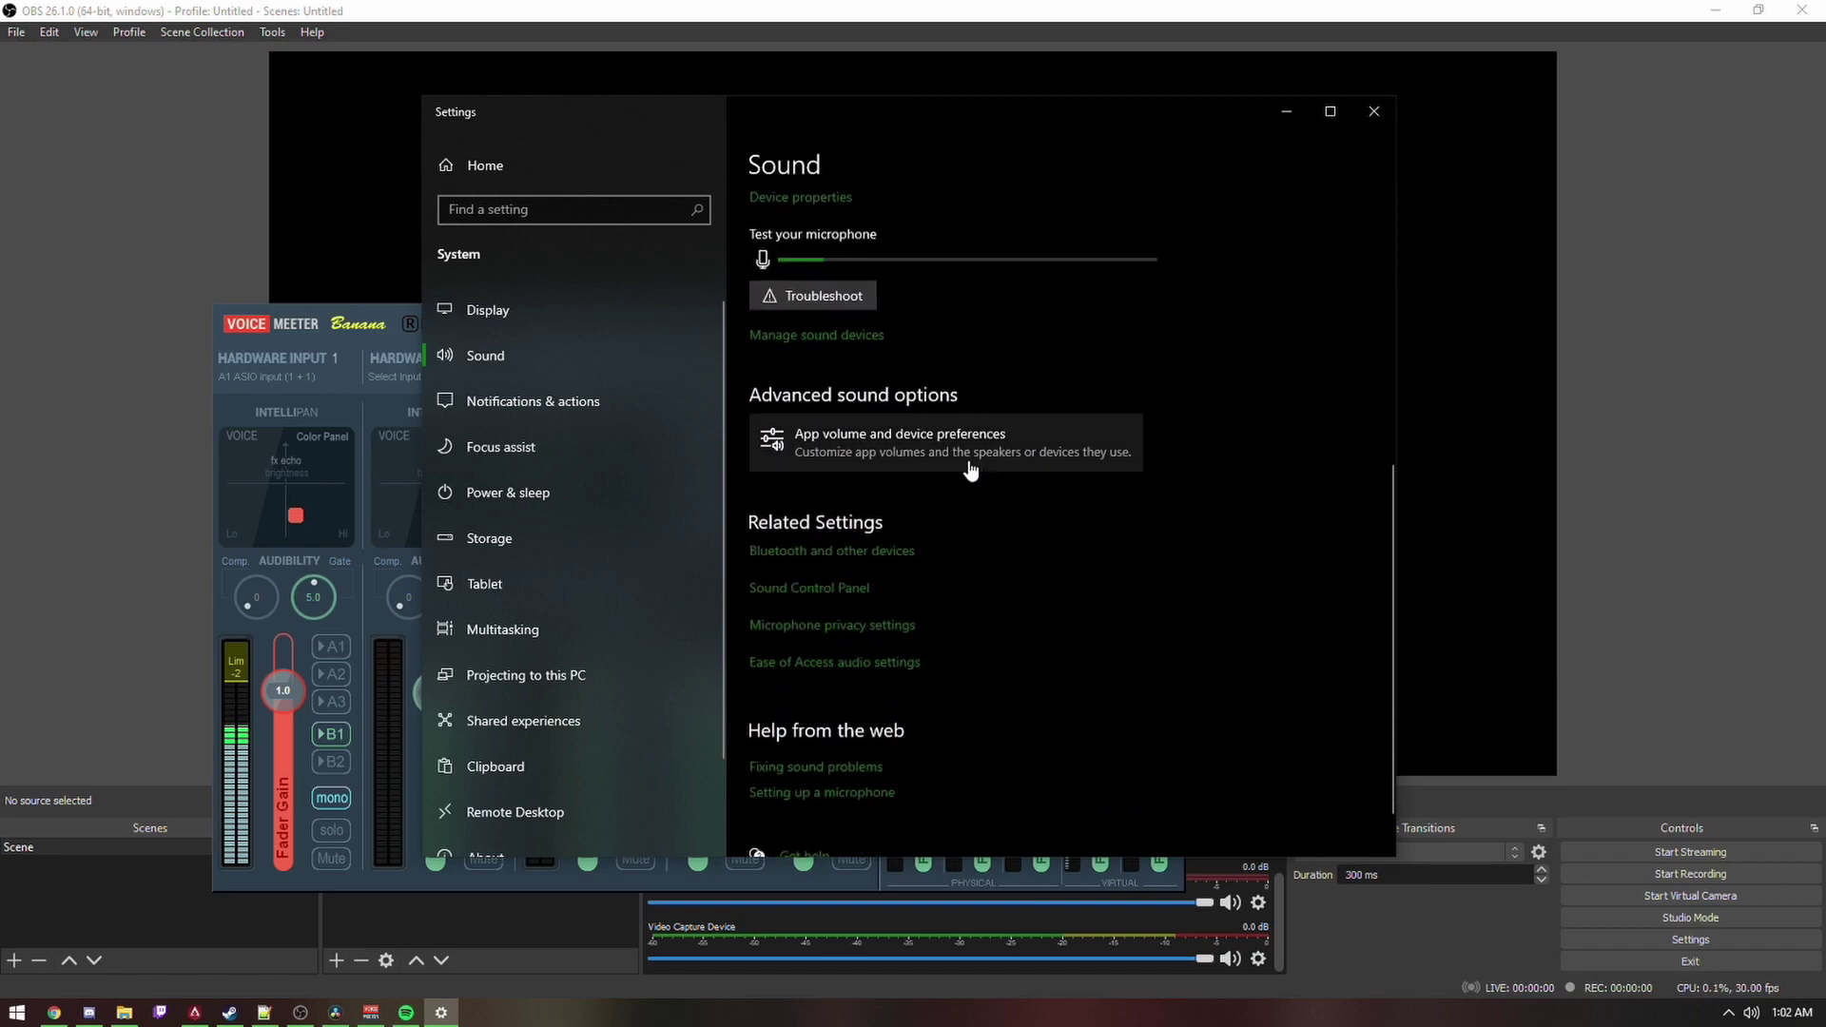
left_click(918, 460)
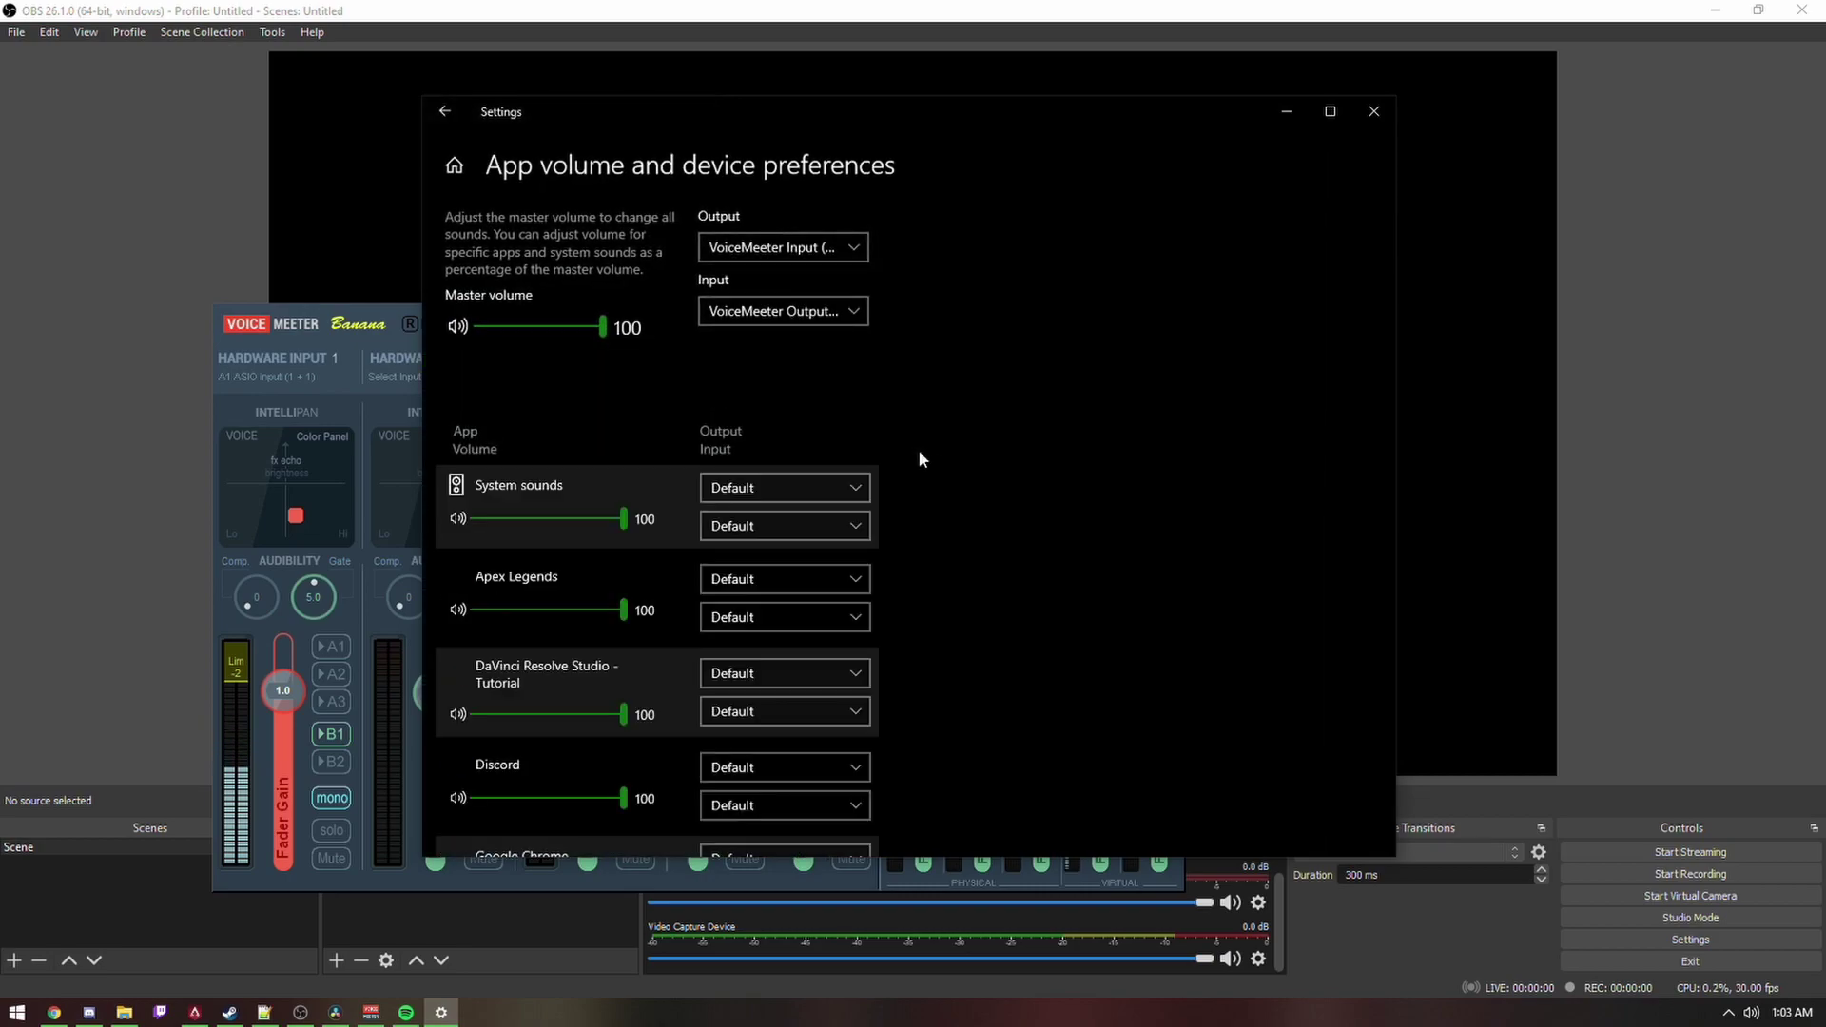
scroll(948, 475, "down", 6)
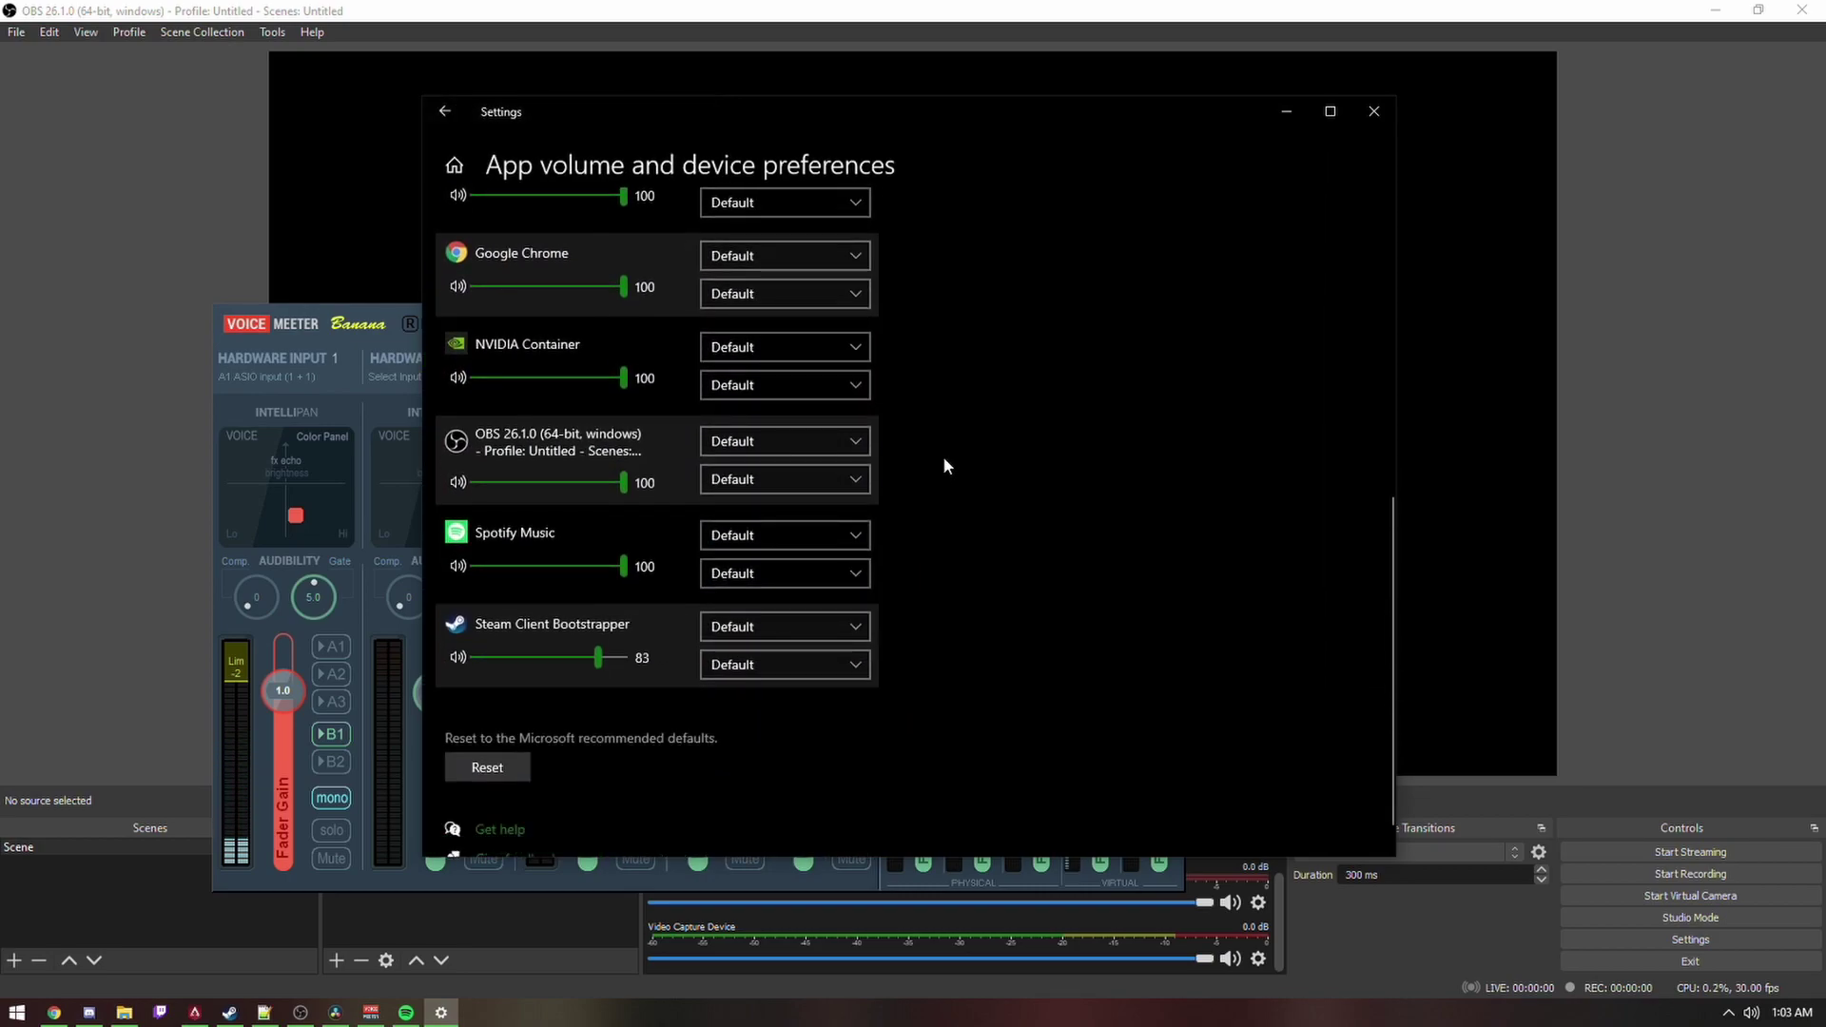
scroll(944, 454, "up", 1)
left_click_drag(864, 121, 595, 116)
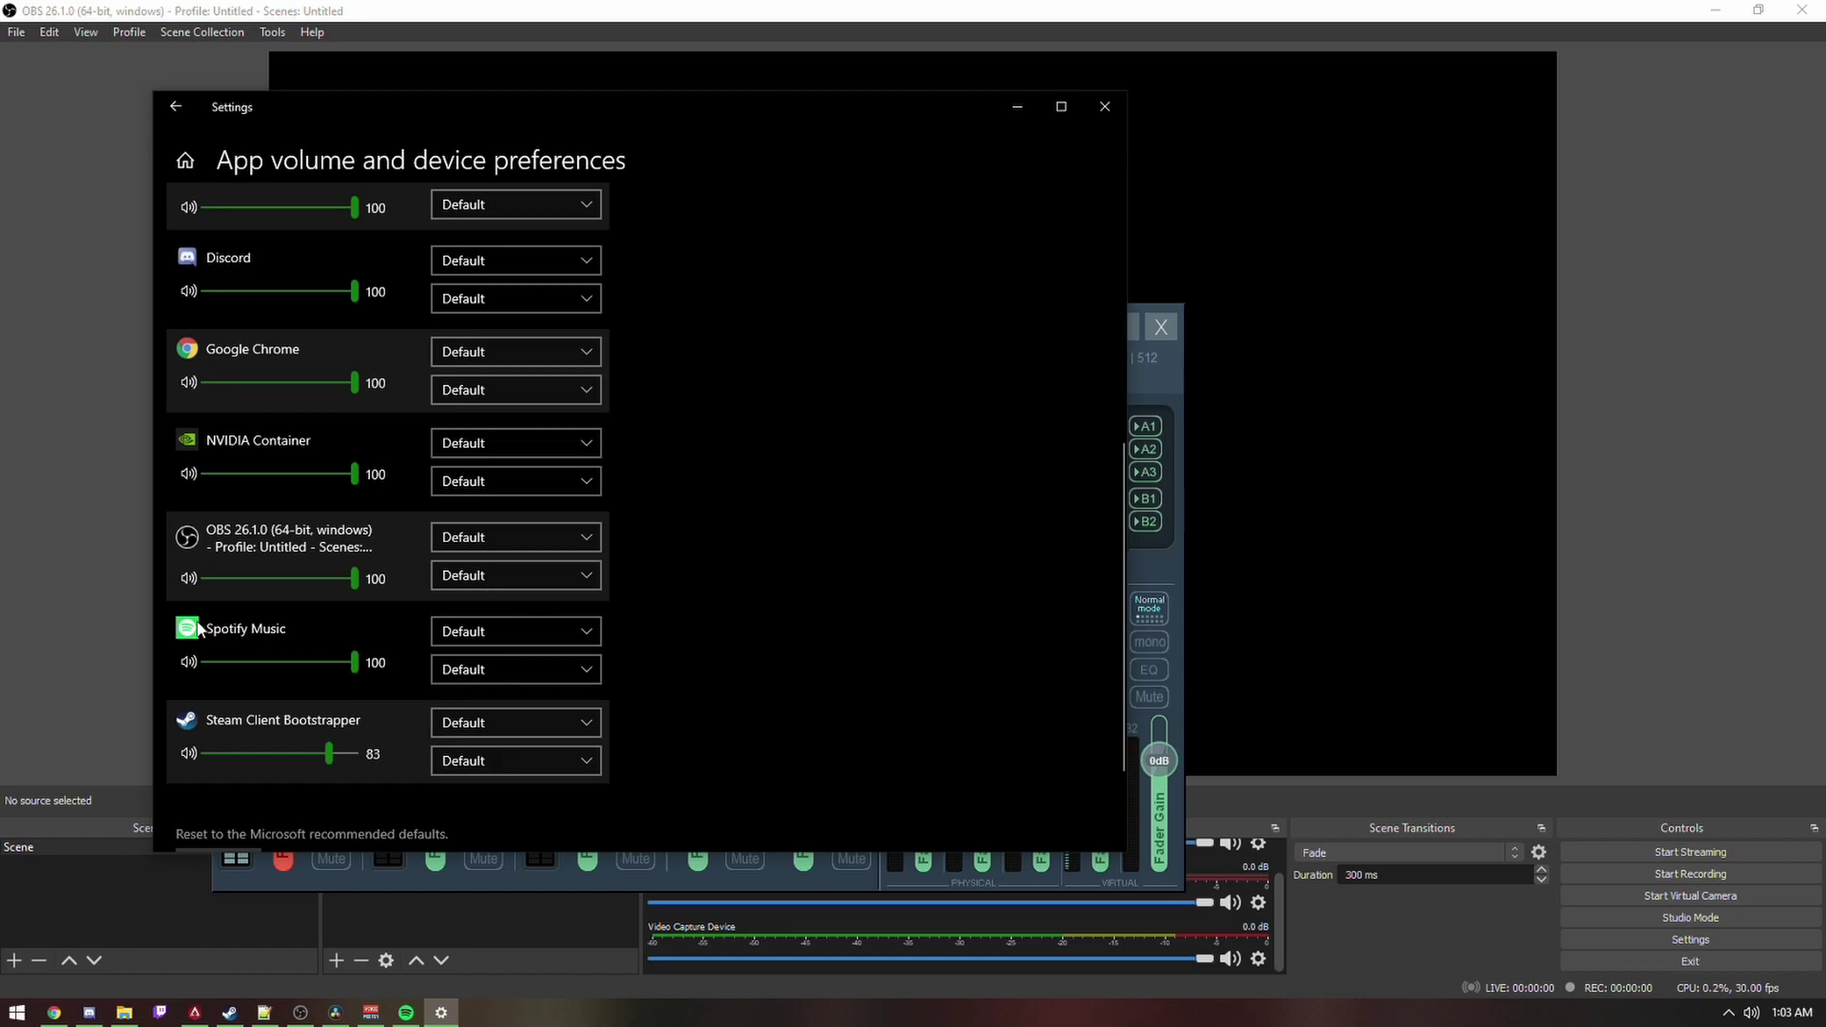
Switch to Spotify to briefly play and pause the current song, and open the output device choices for Spotify Music in the Windows preferences
left_click(406, 1013)
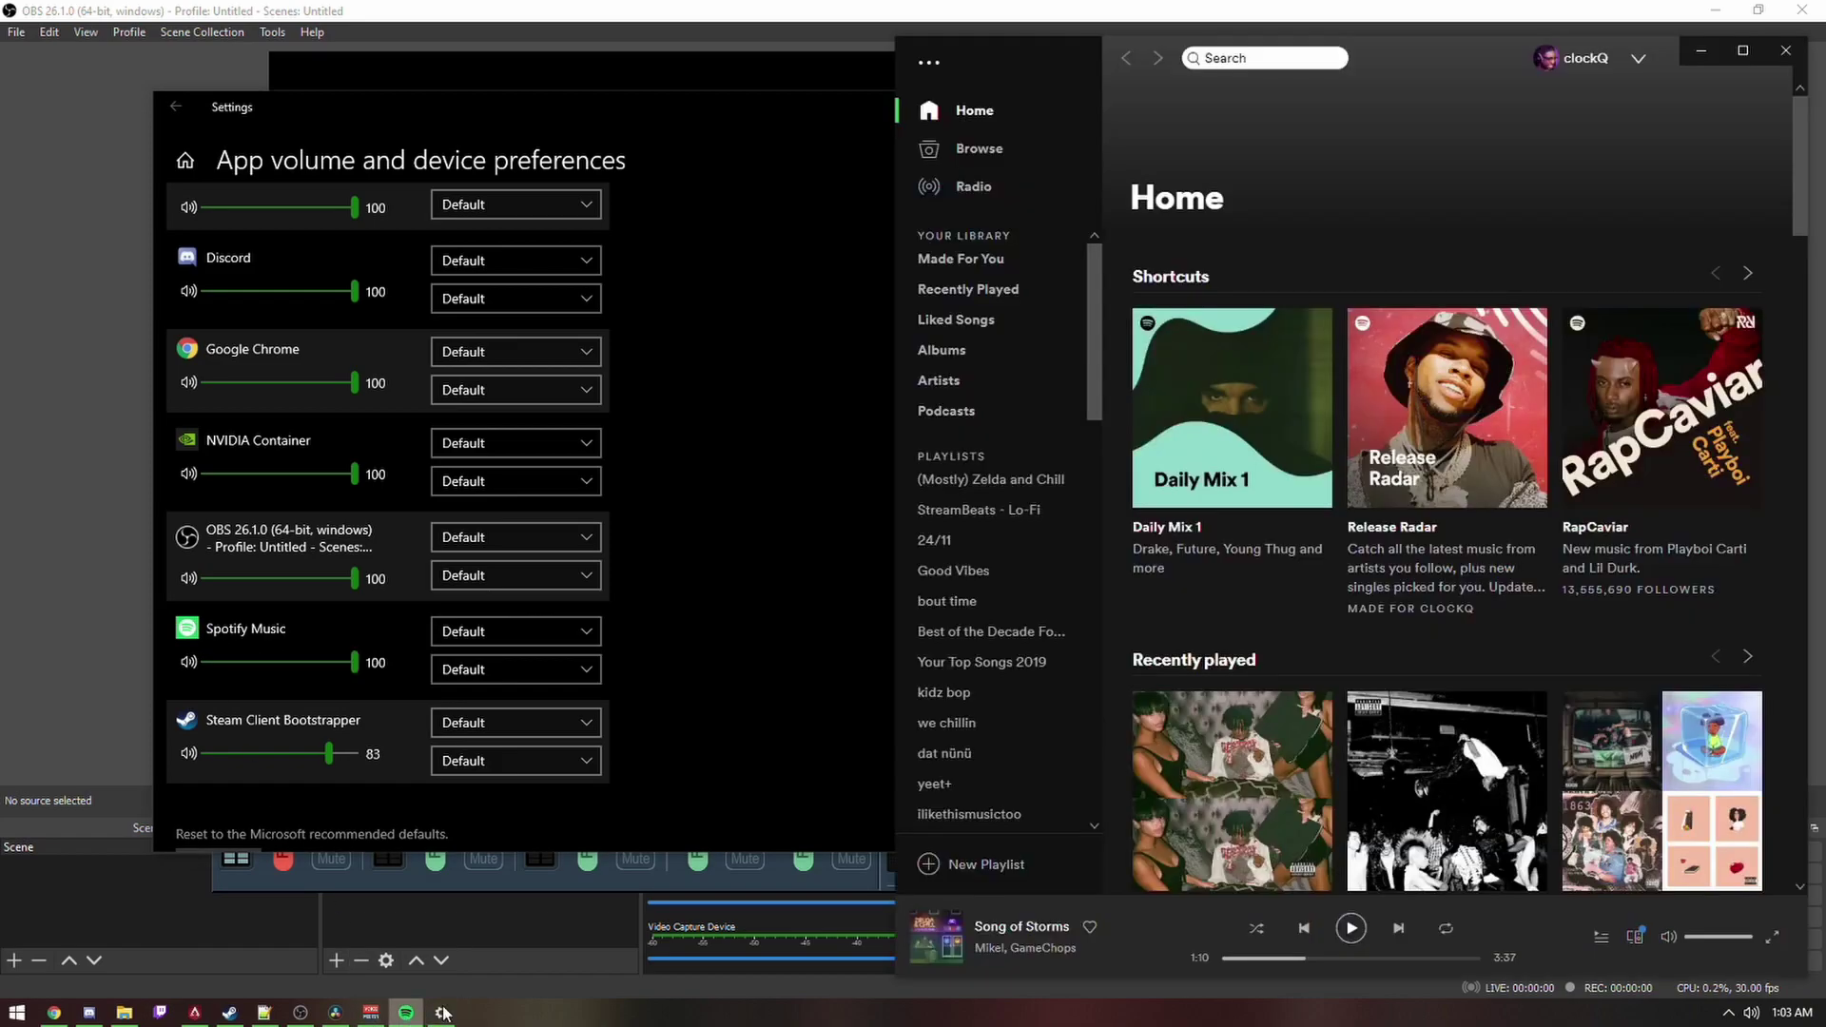
left_click(1356, 932)
left_click(1355, 937)
left_click(1352, 937)
left_click(1350, 937)
left_click(538, 630)
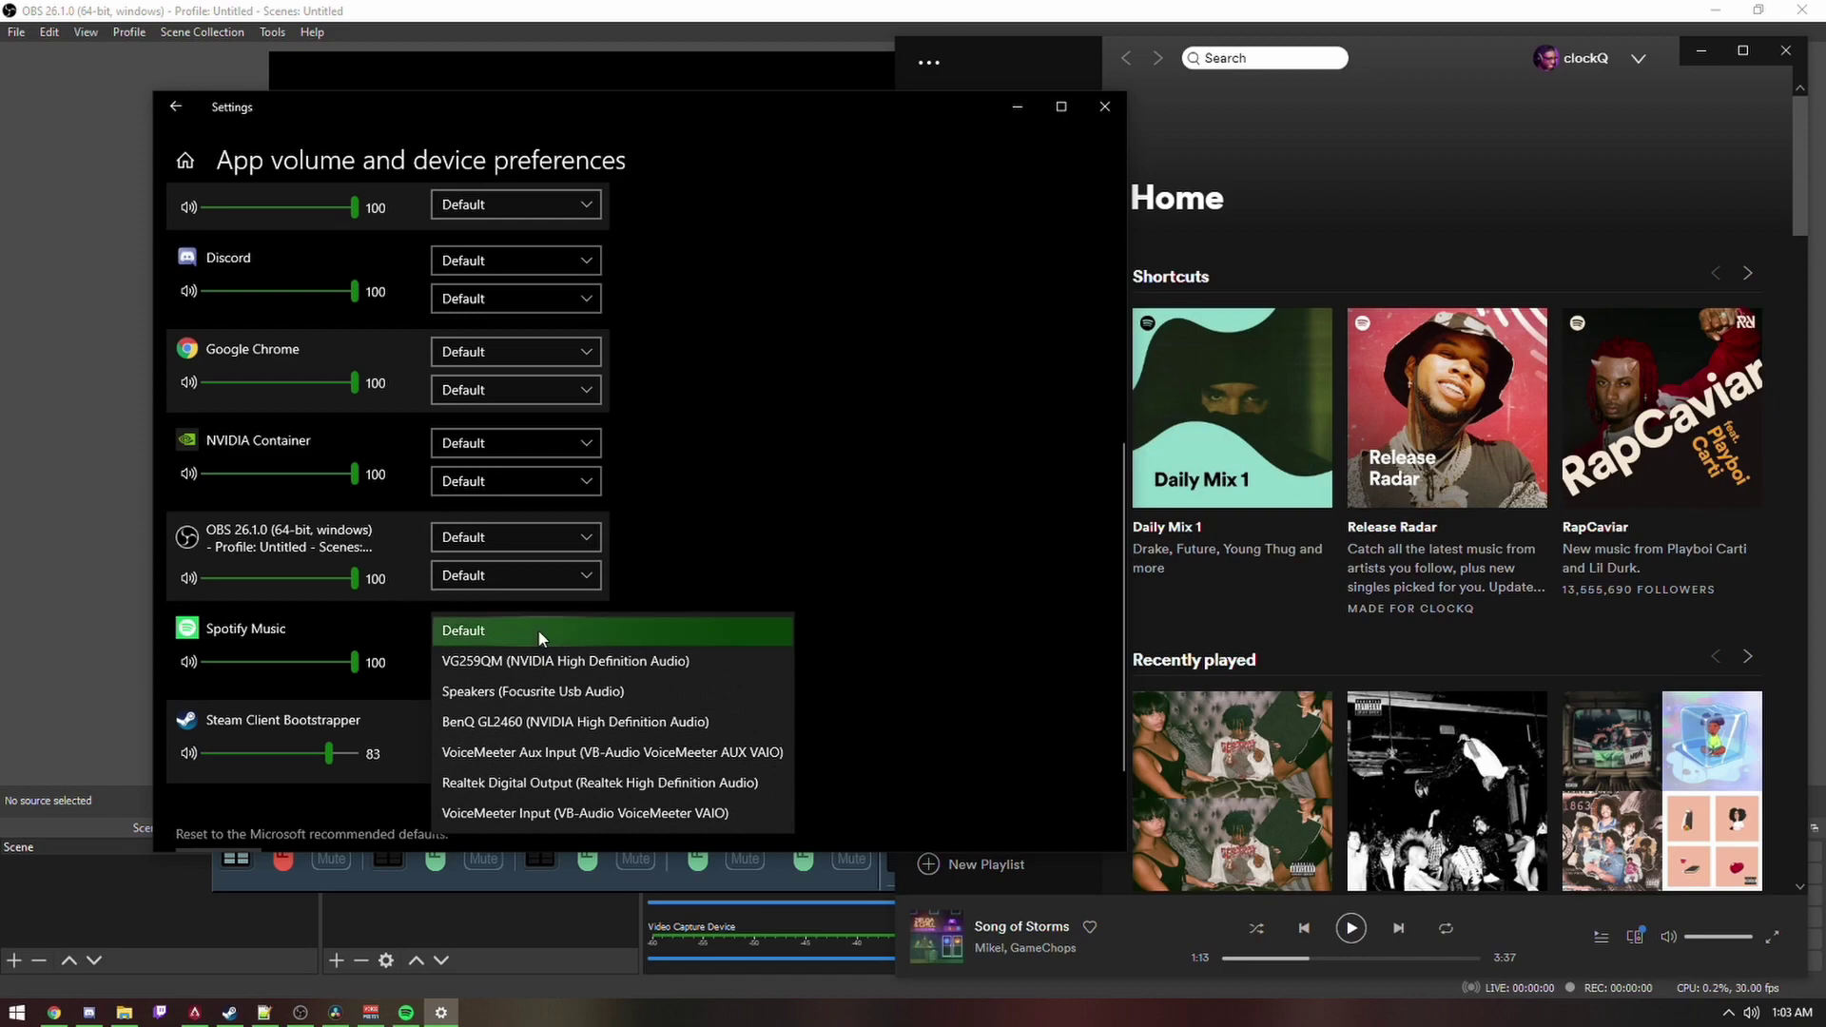
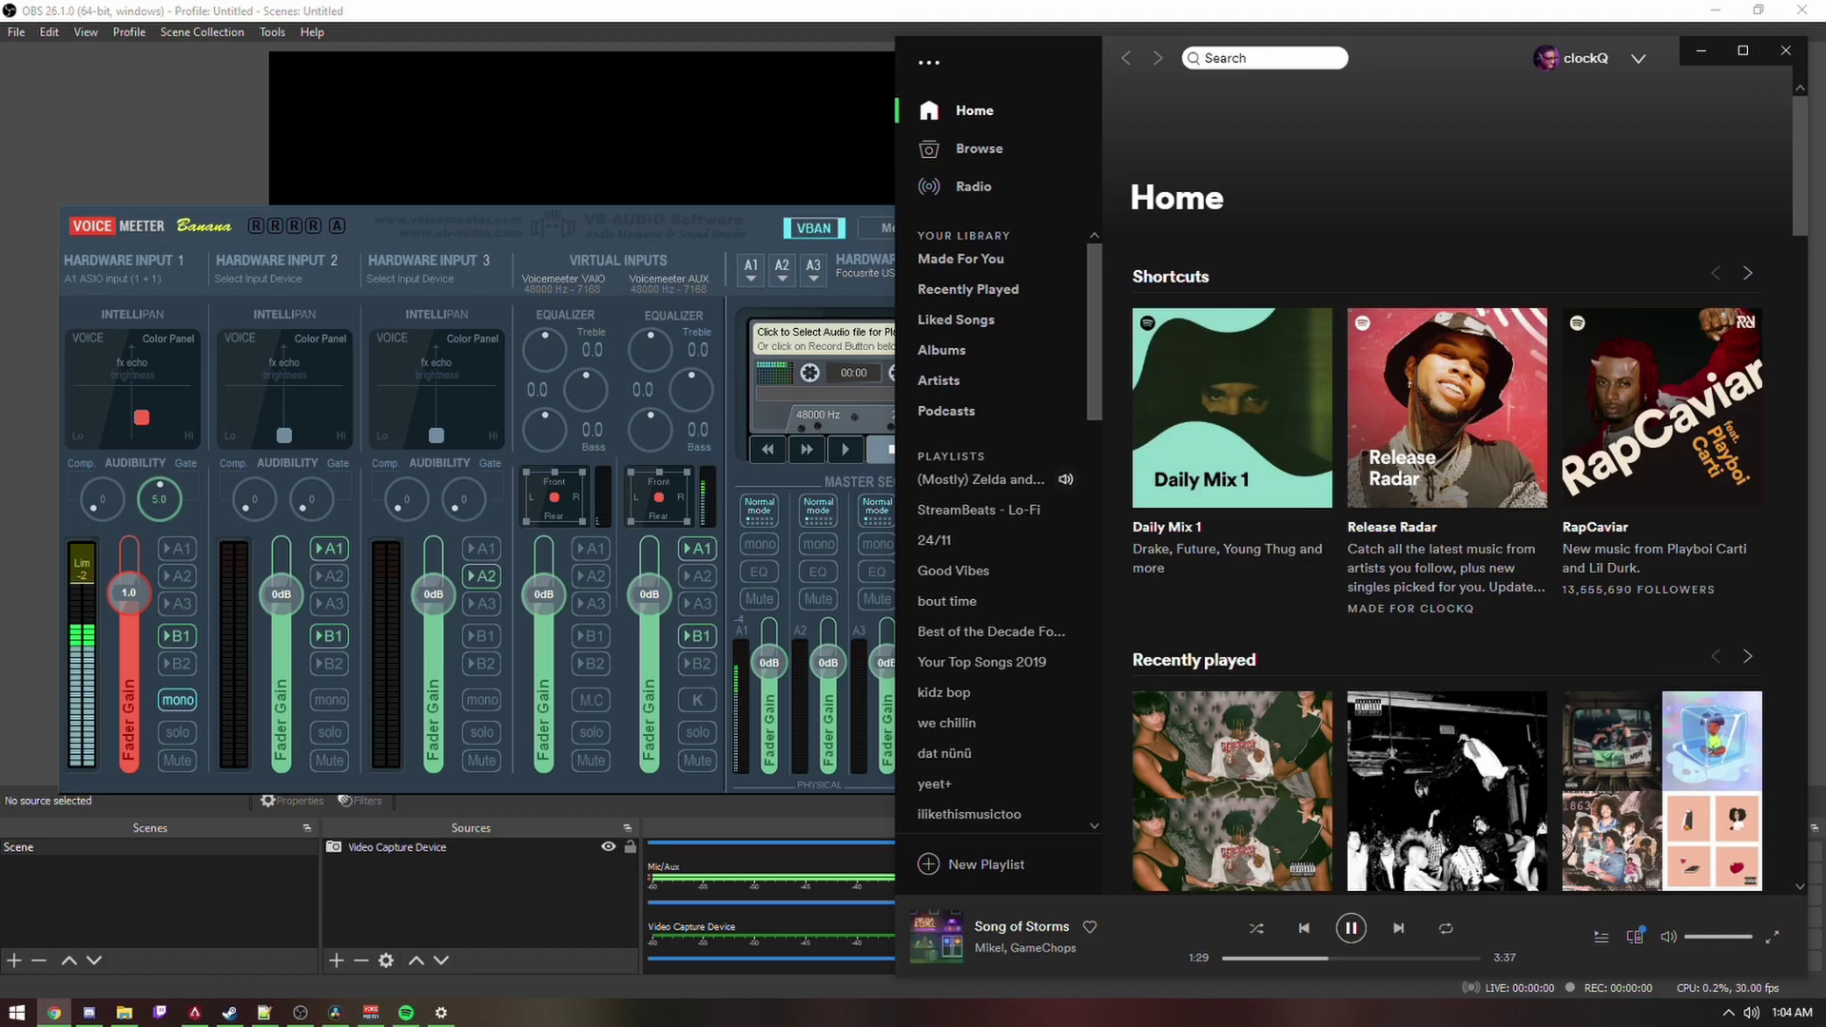
Switch to Voicemeeter Banana and view the device choices for hardware output A2, leaving the selection as is
key("alt+Tab")
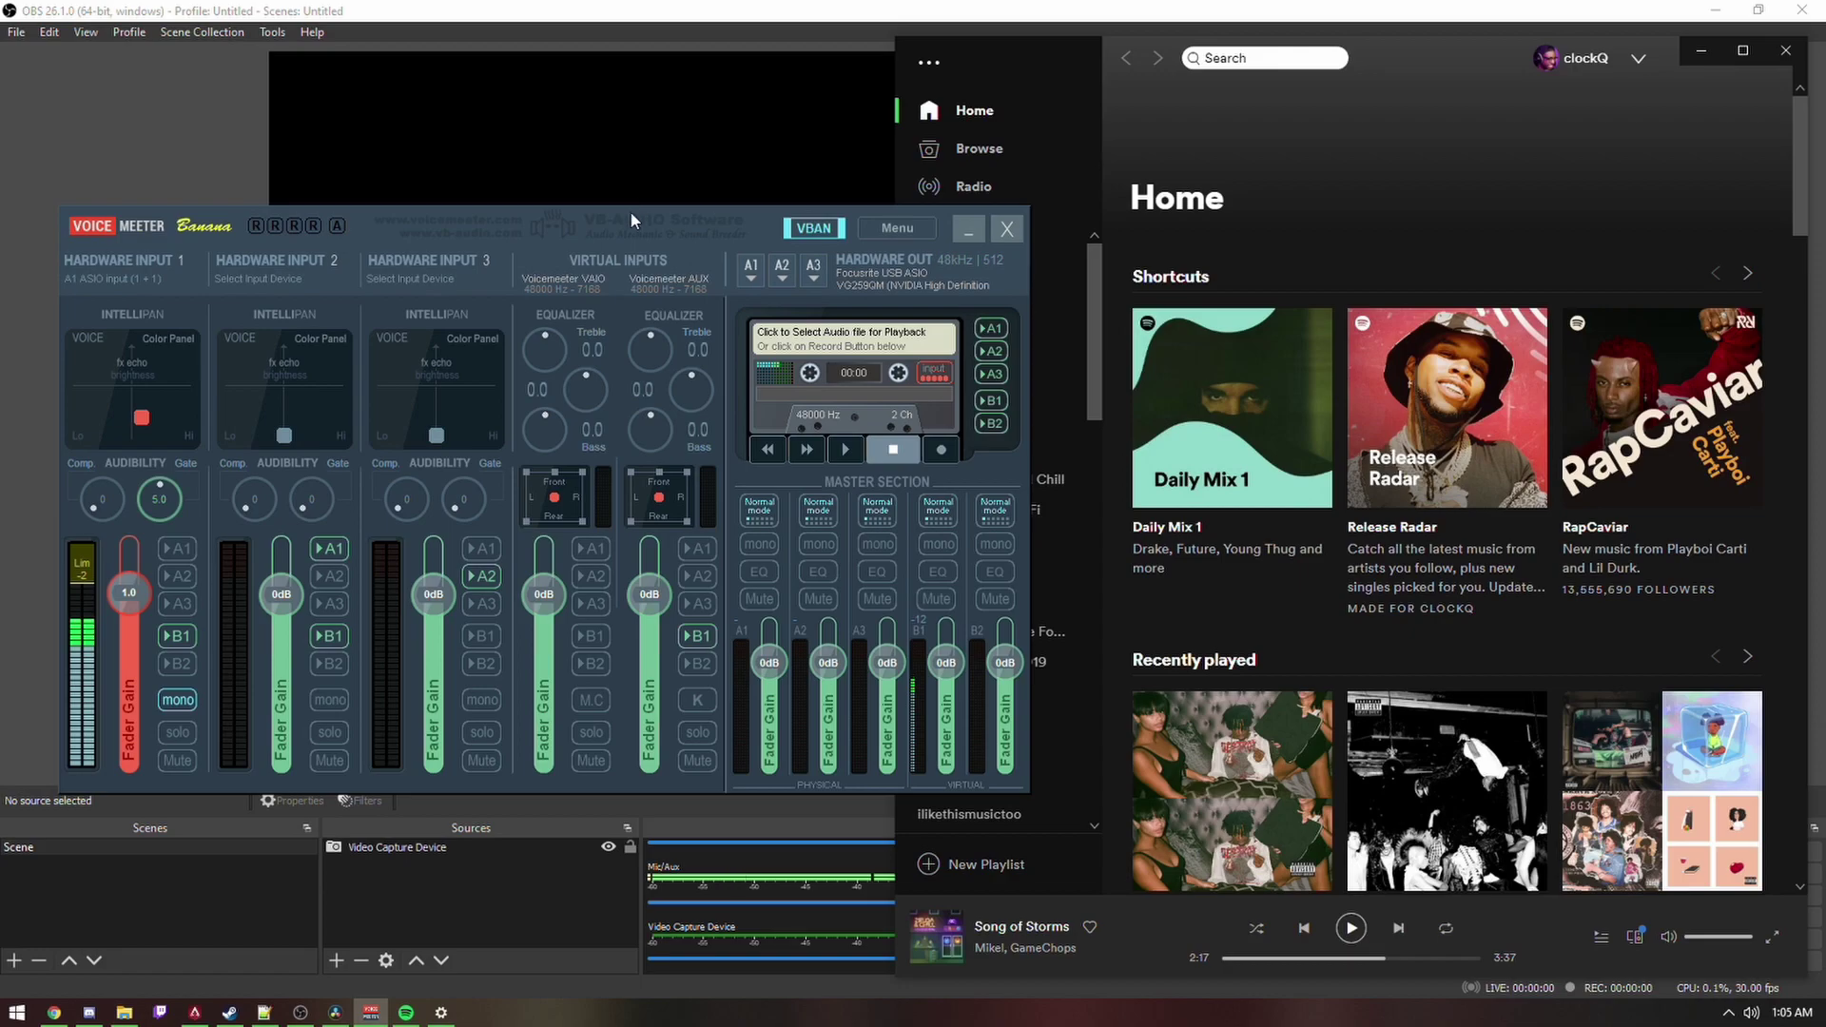
left_click_drag(632, 215, 621, 233)
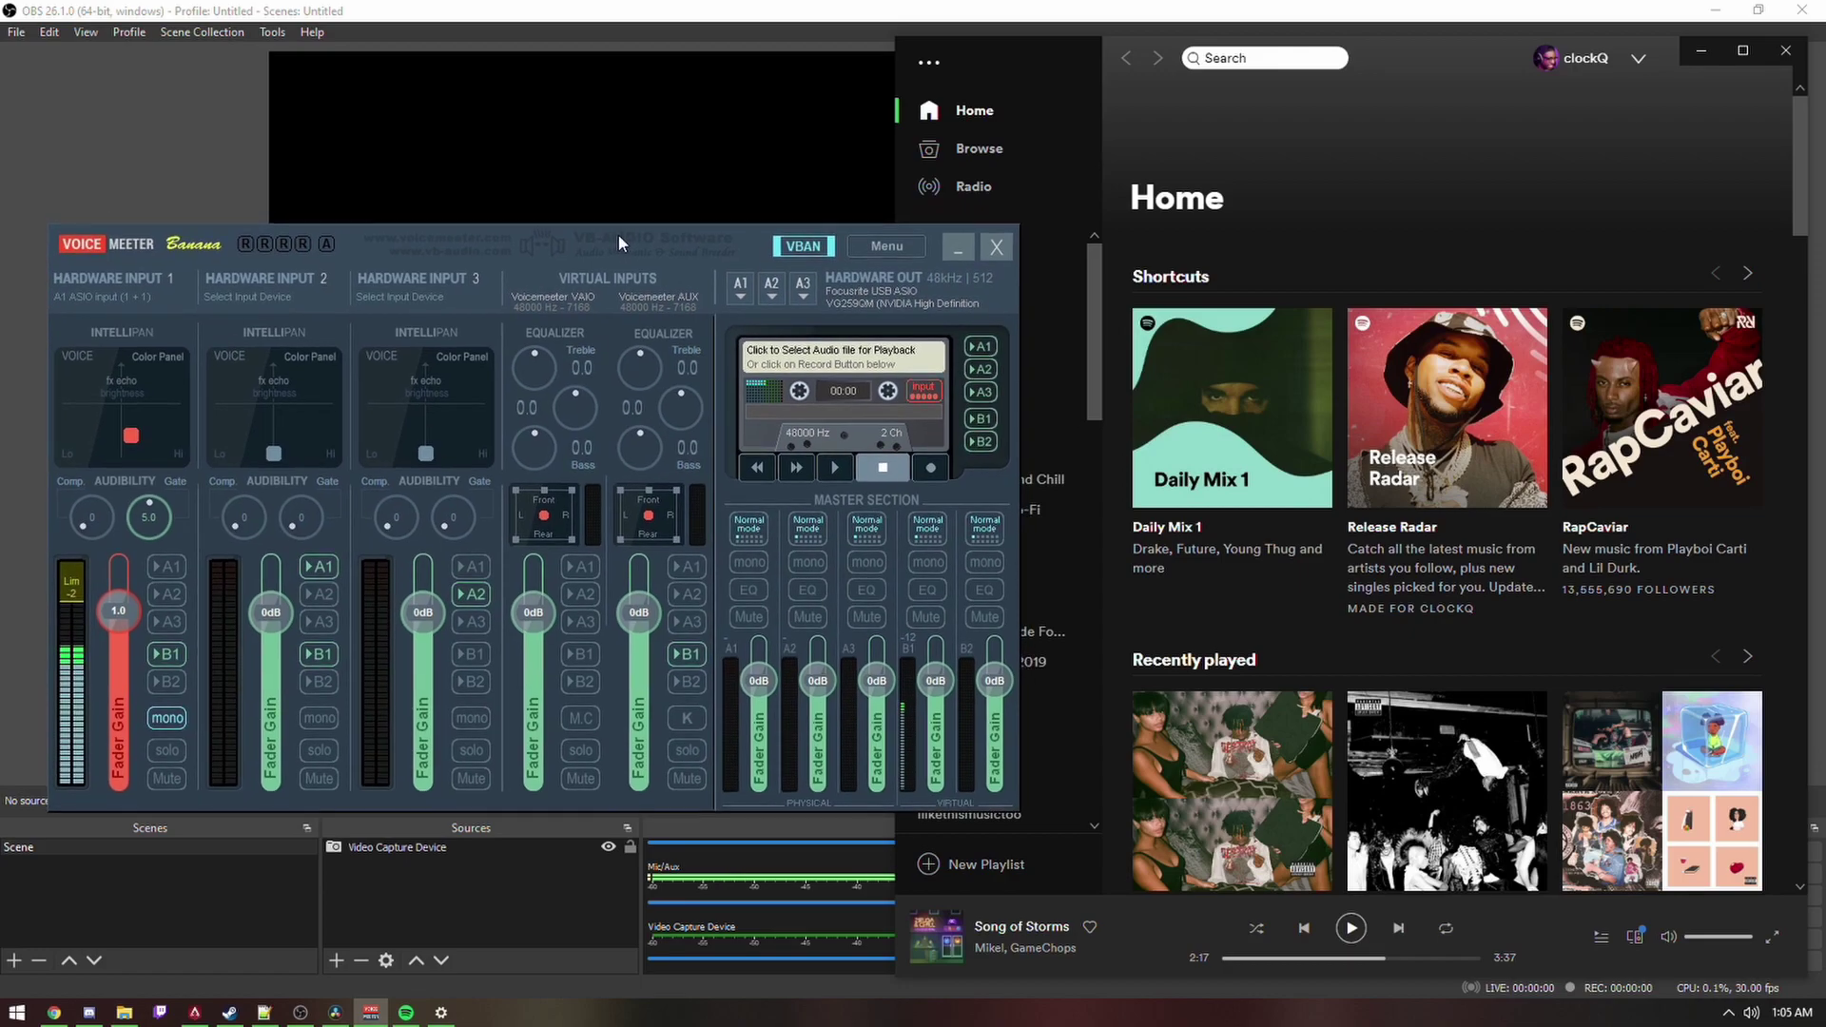
left_click(749, 292)
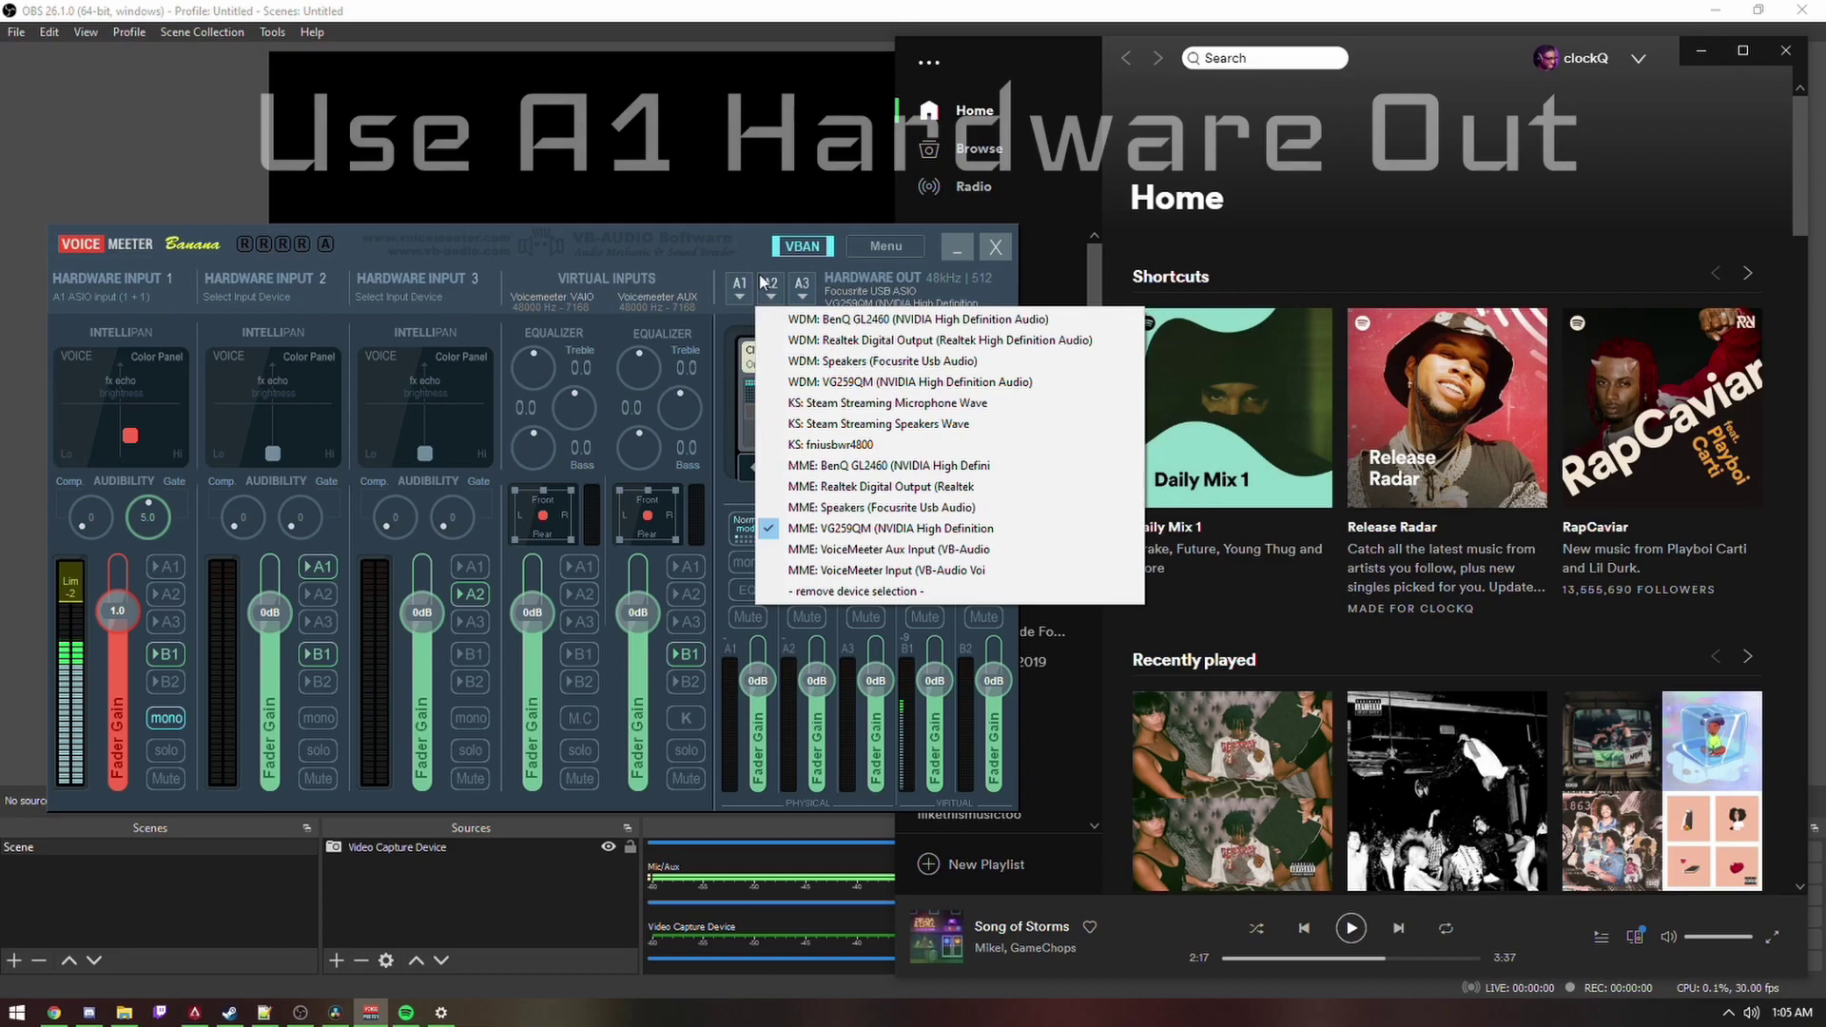
left_click(757, 248)
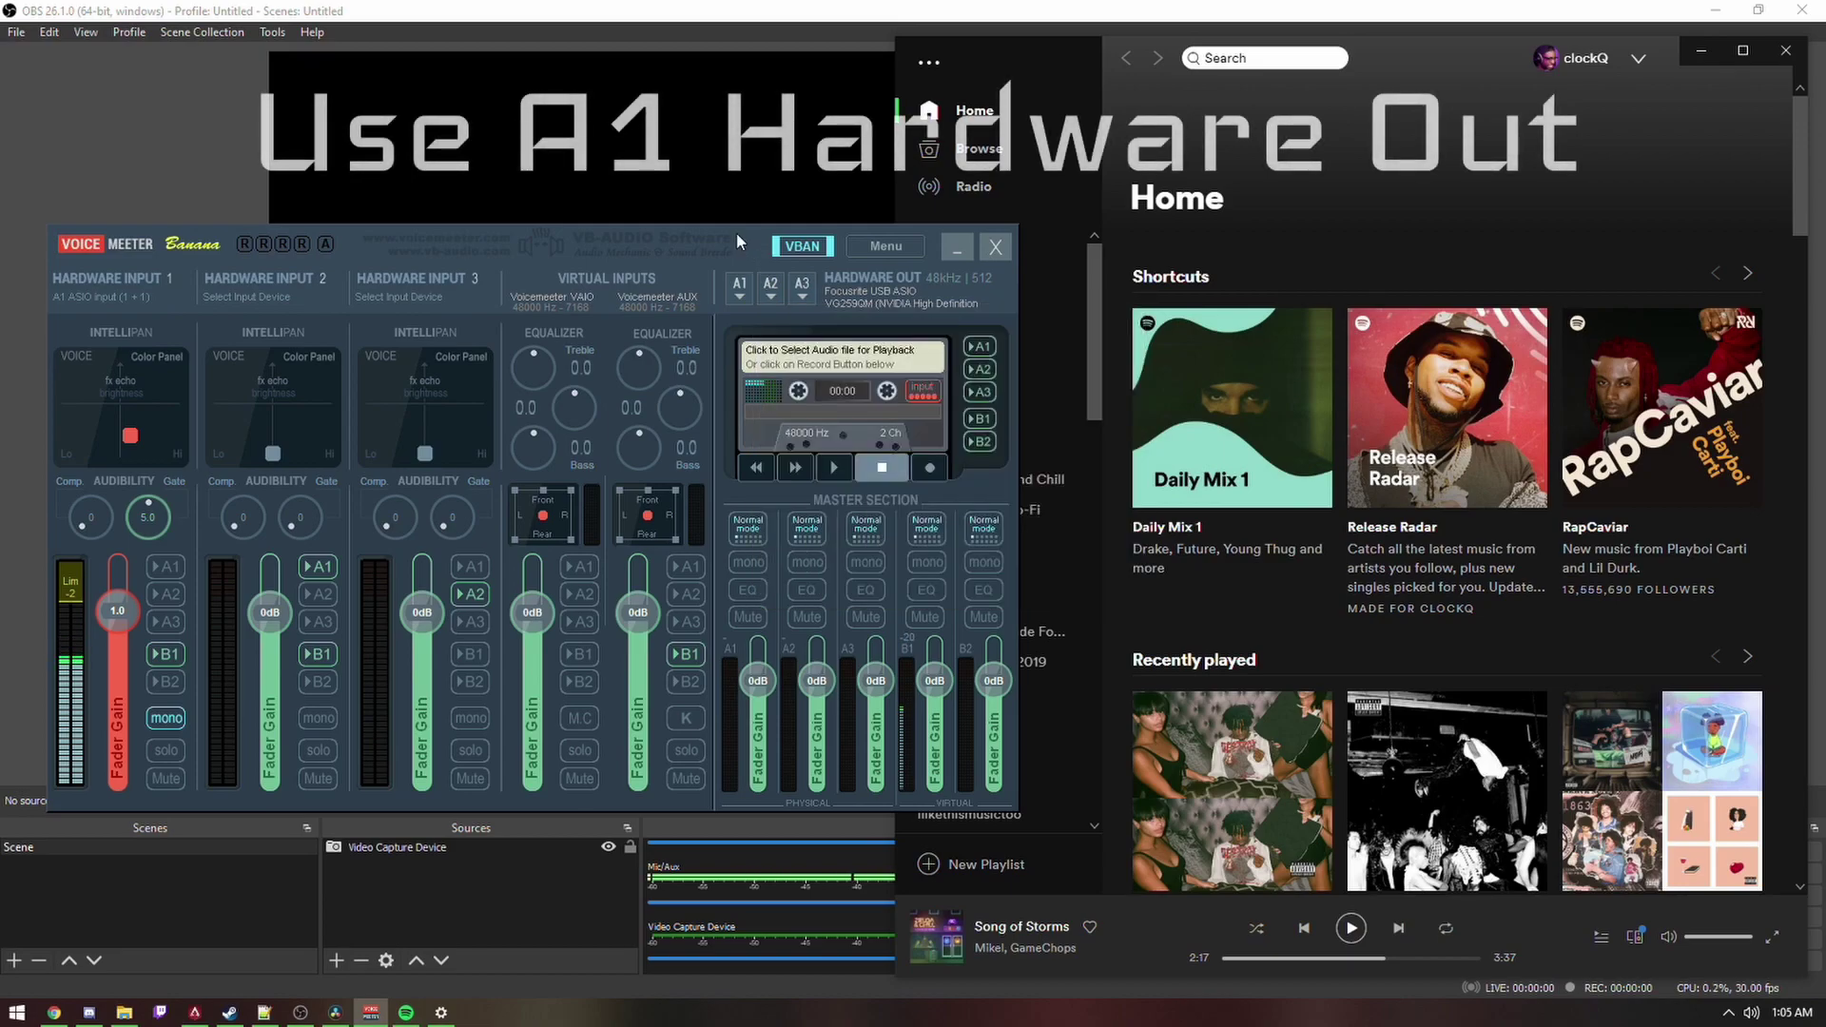
Review the device choices for hardware output A2 once more, keeping VG259QM (NVIDIA High Definition) selected
left_click(772, 290)
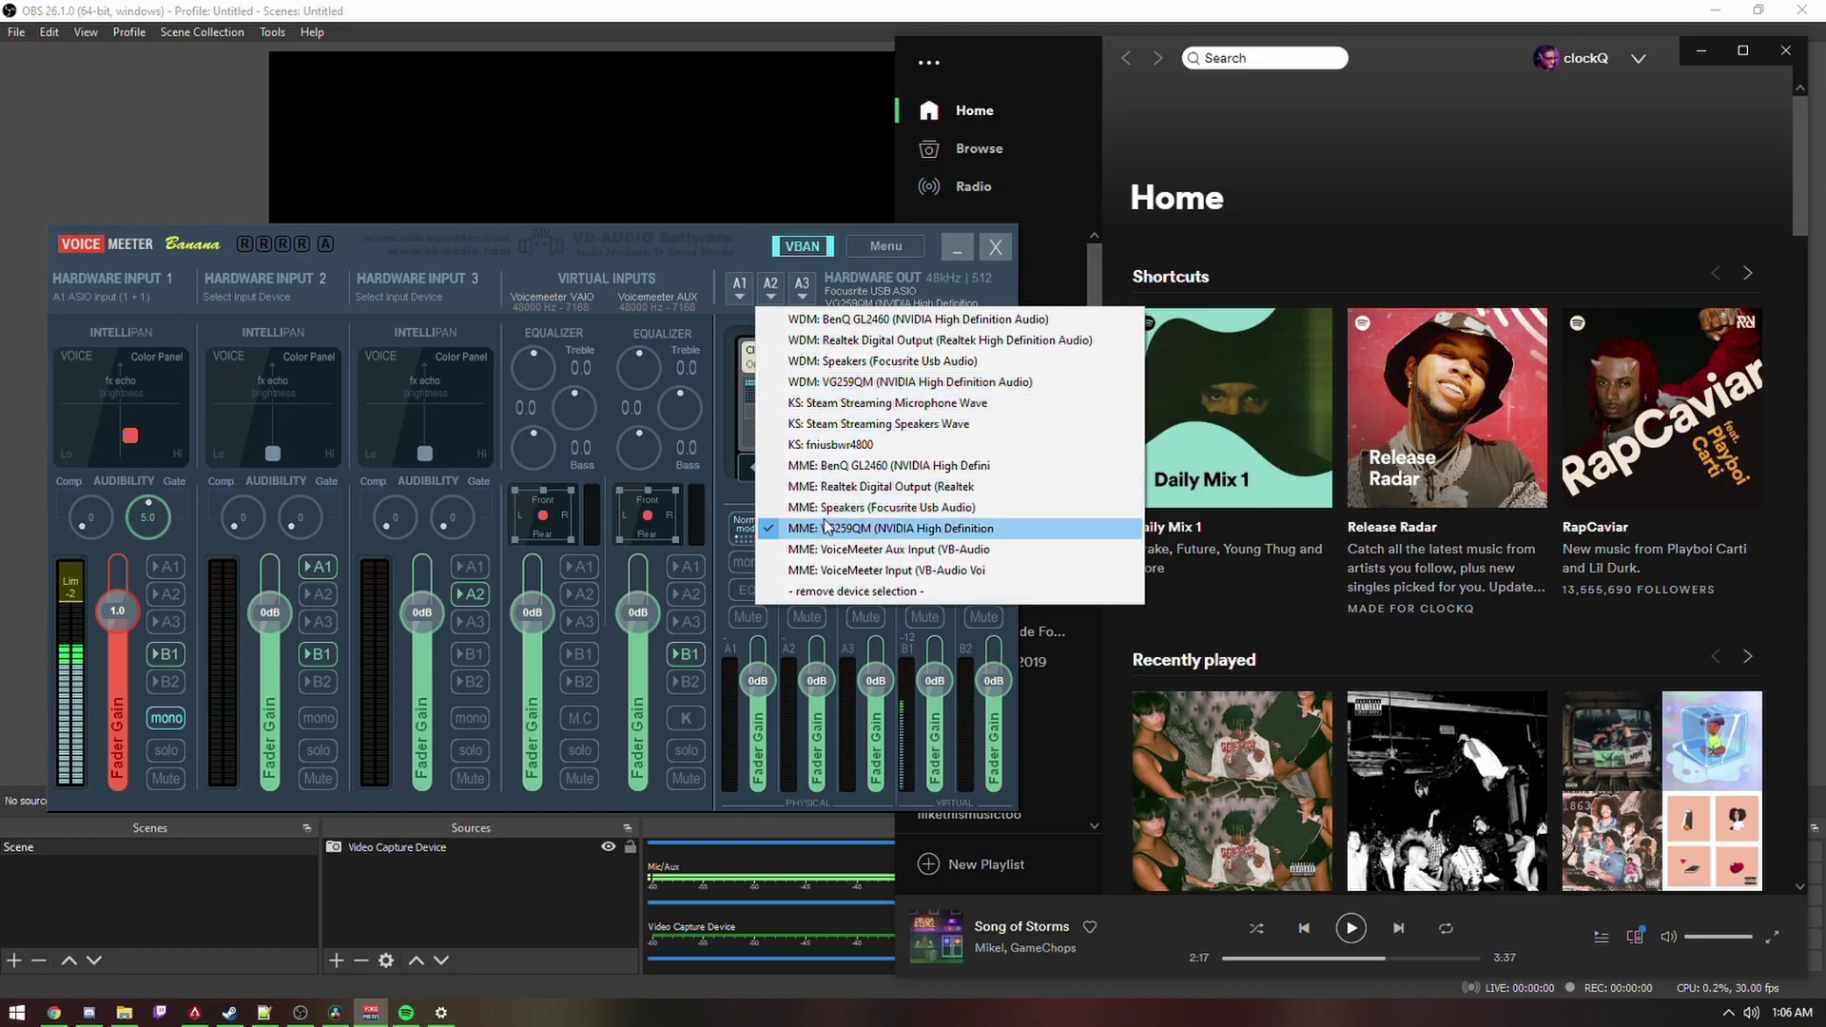
left_click(772, 295)
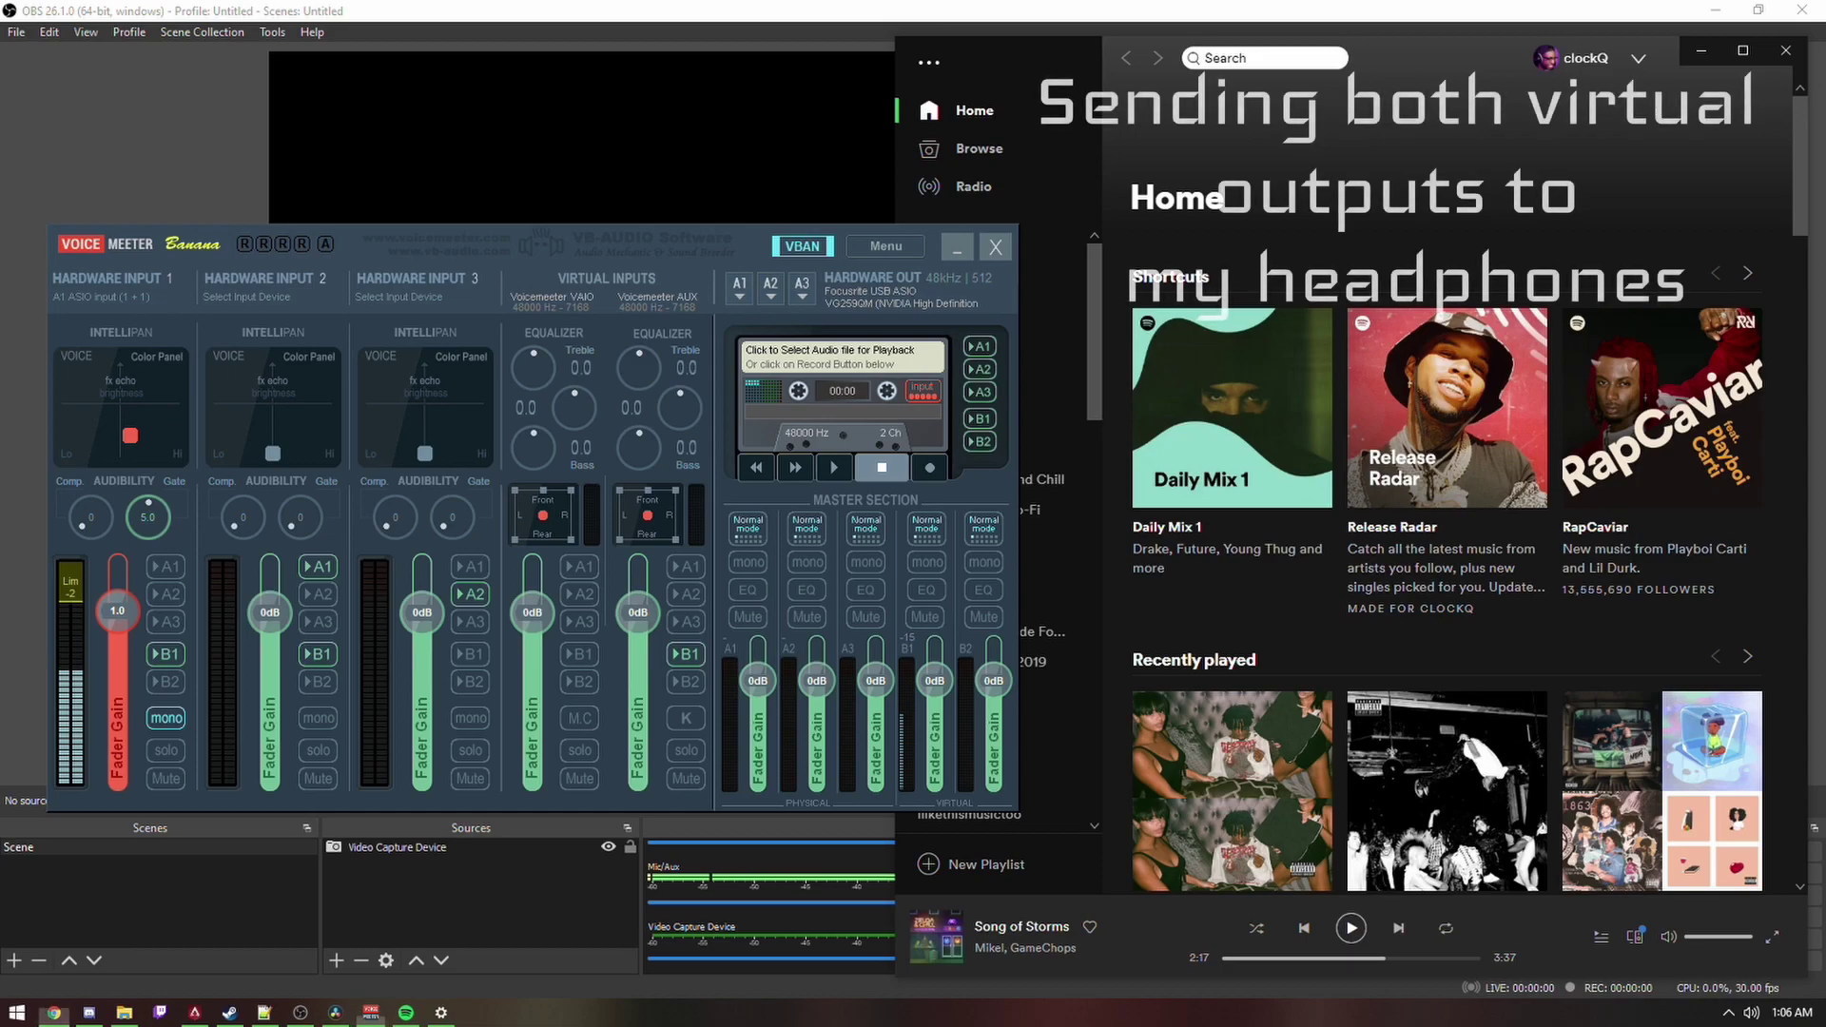
Start the current Spotify song and arrange the Voicemeeter Banana, YouTube and Spotify windows so the Voicemeeter meters can be watched during playback
left_click(1350, 928)
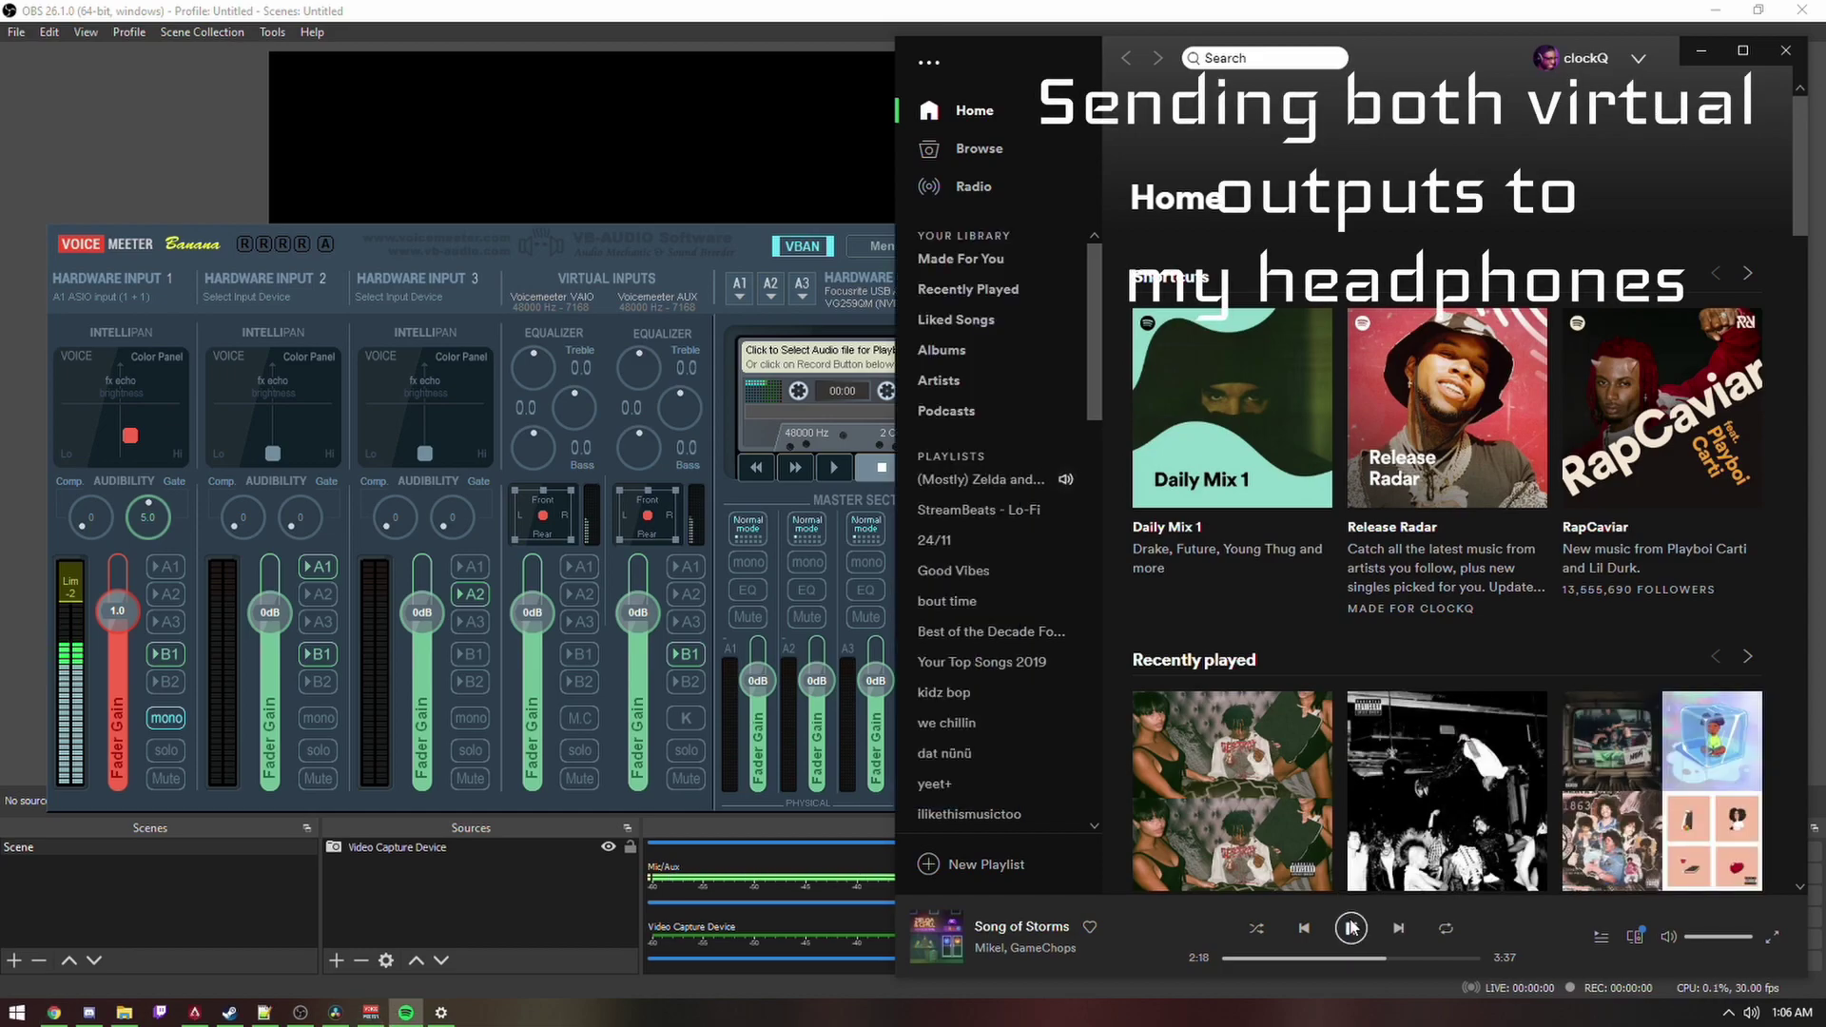
left_click(679, 238)
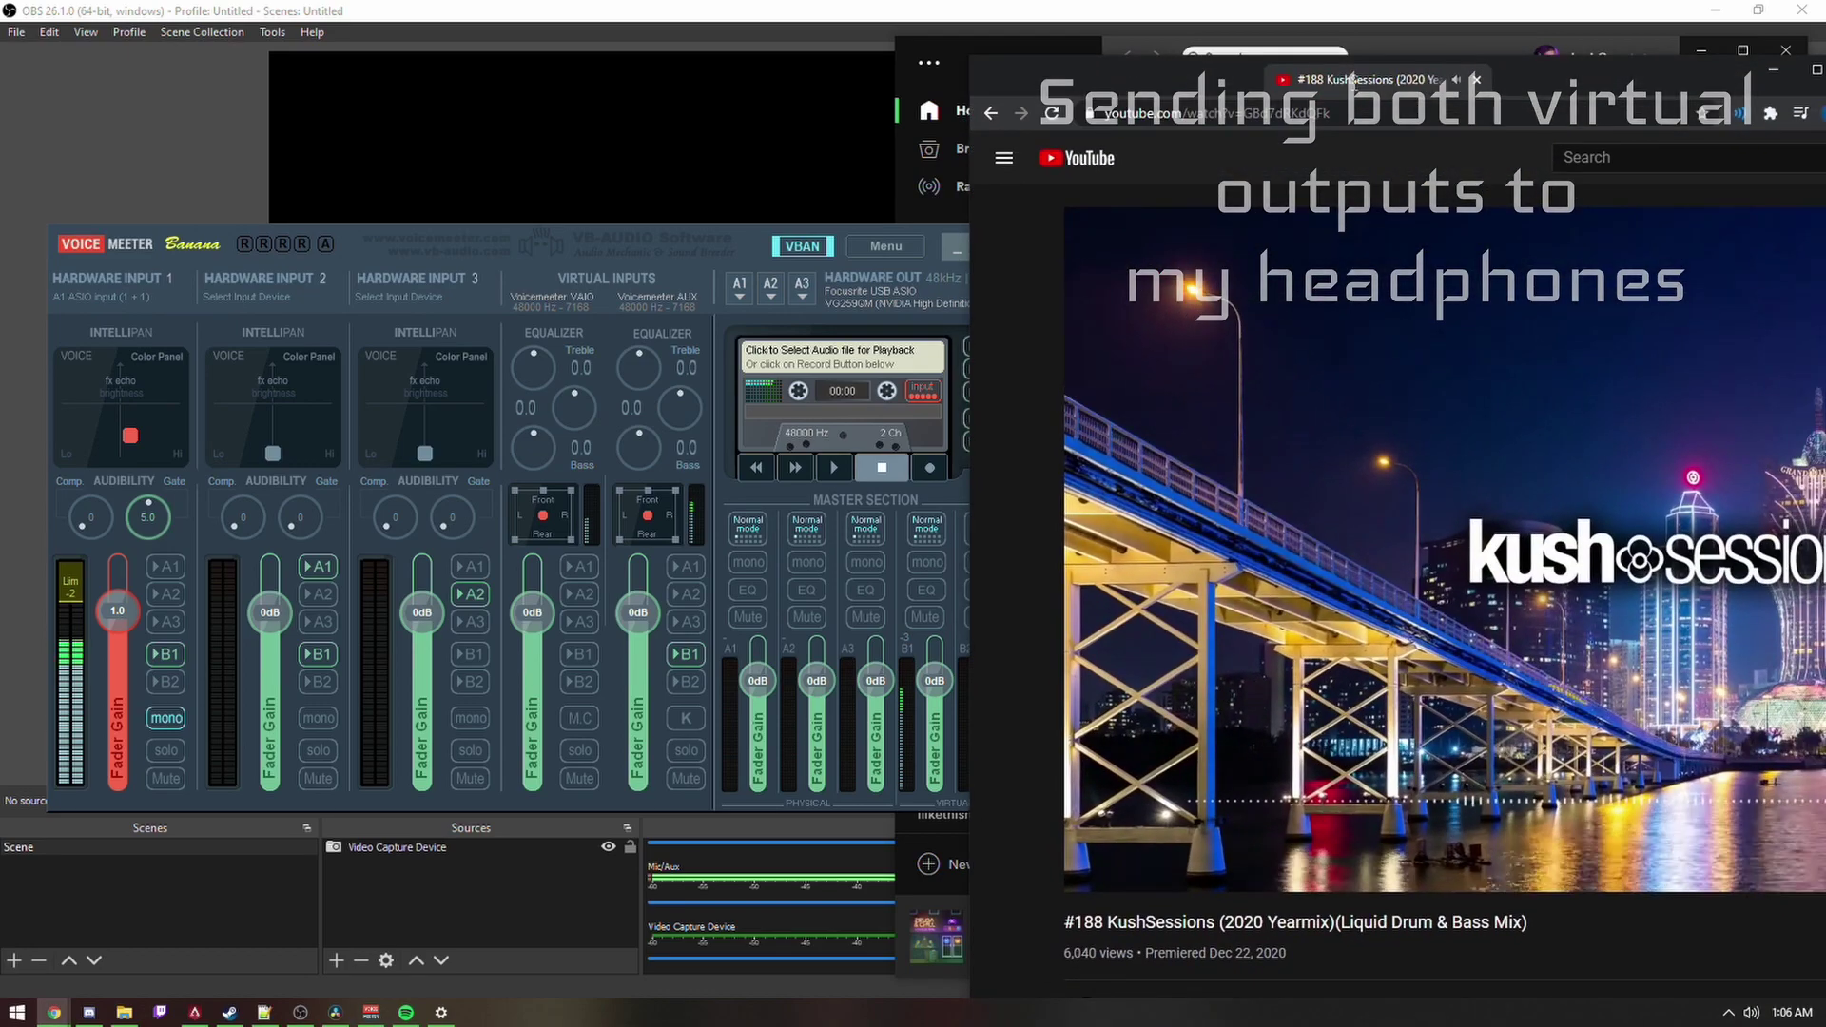
left_click_drag(1731, 233, 1368, 265)
left_click_drag(827, 261, 498, 98)
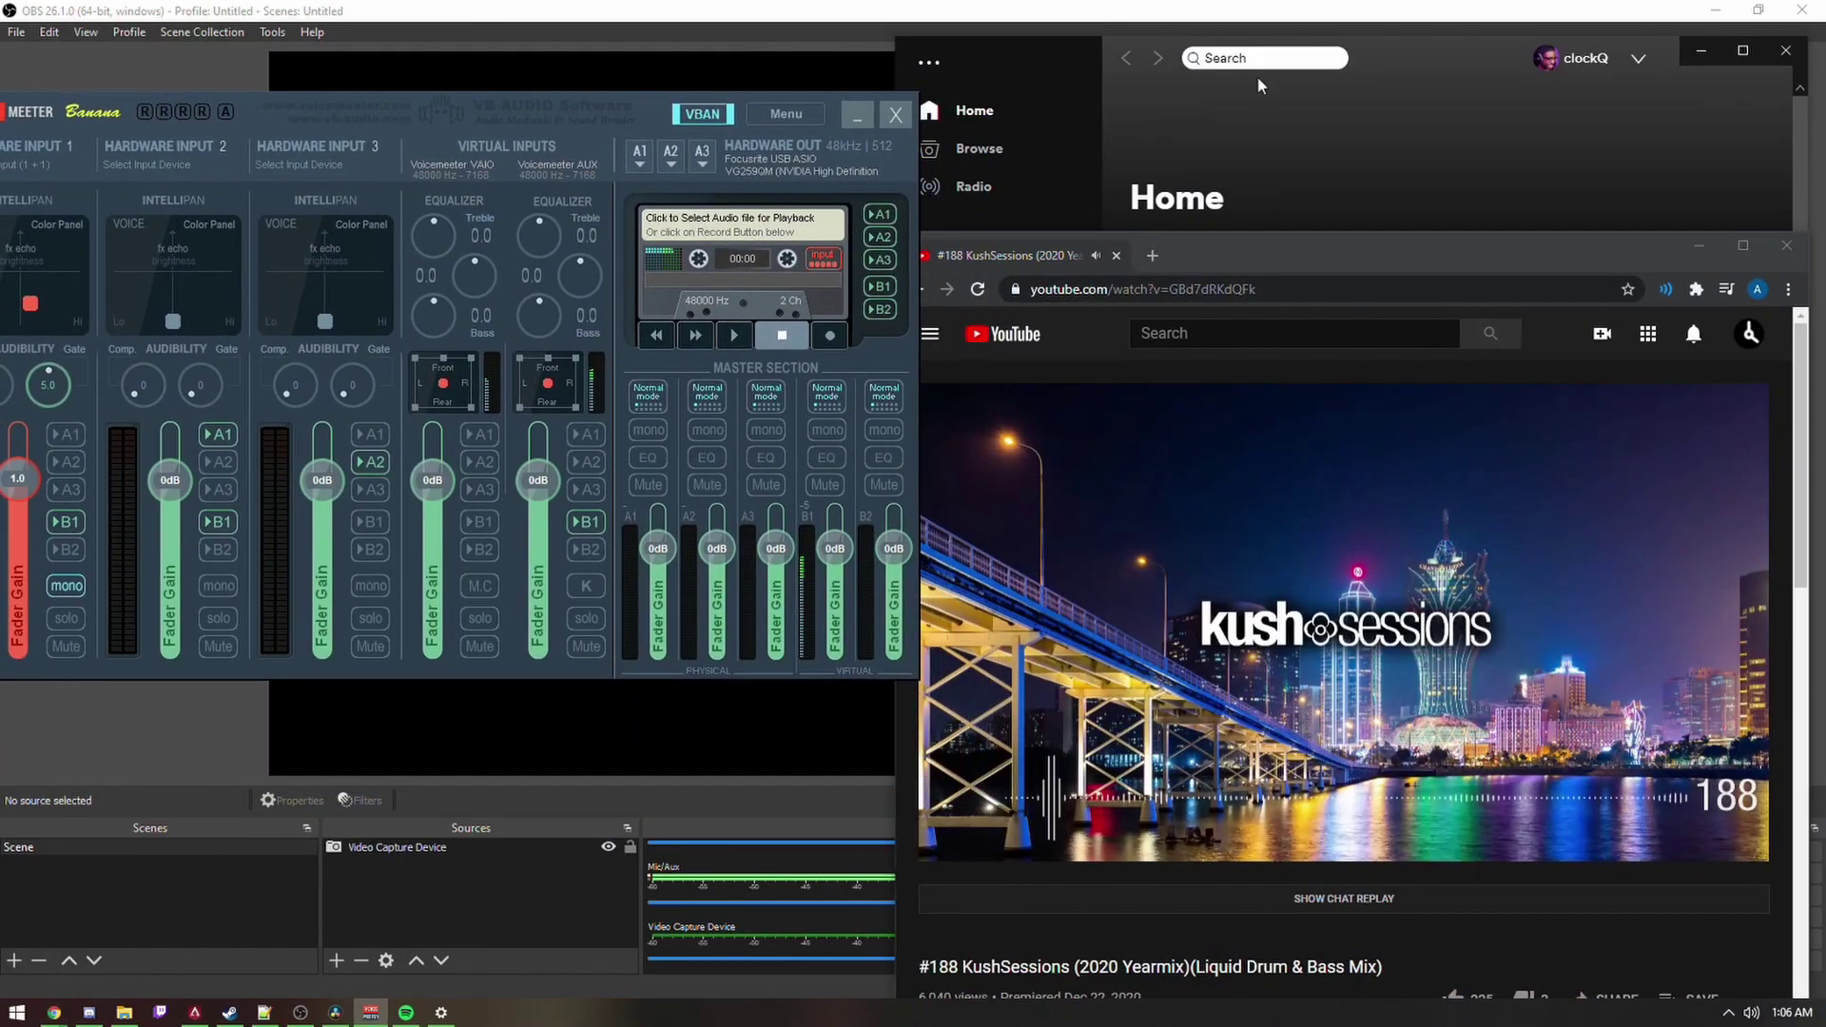
left_click(406, 1012)
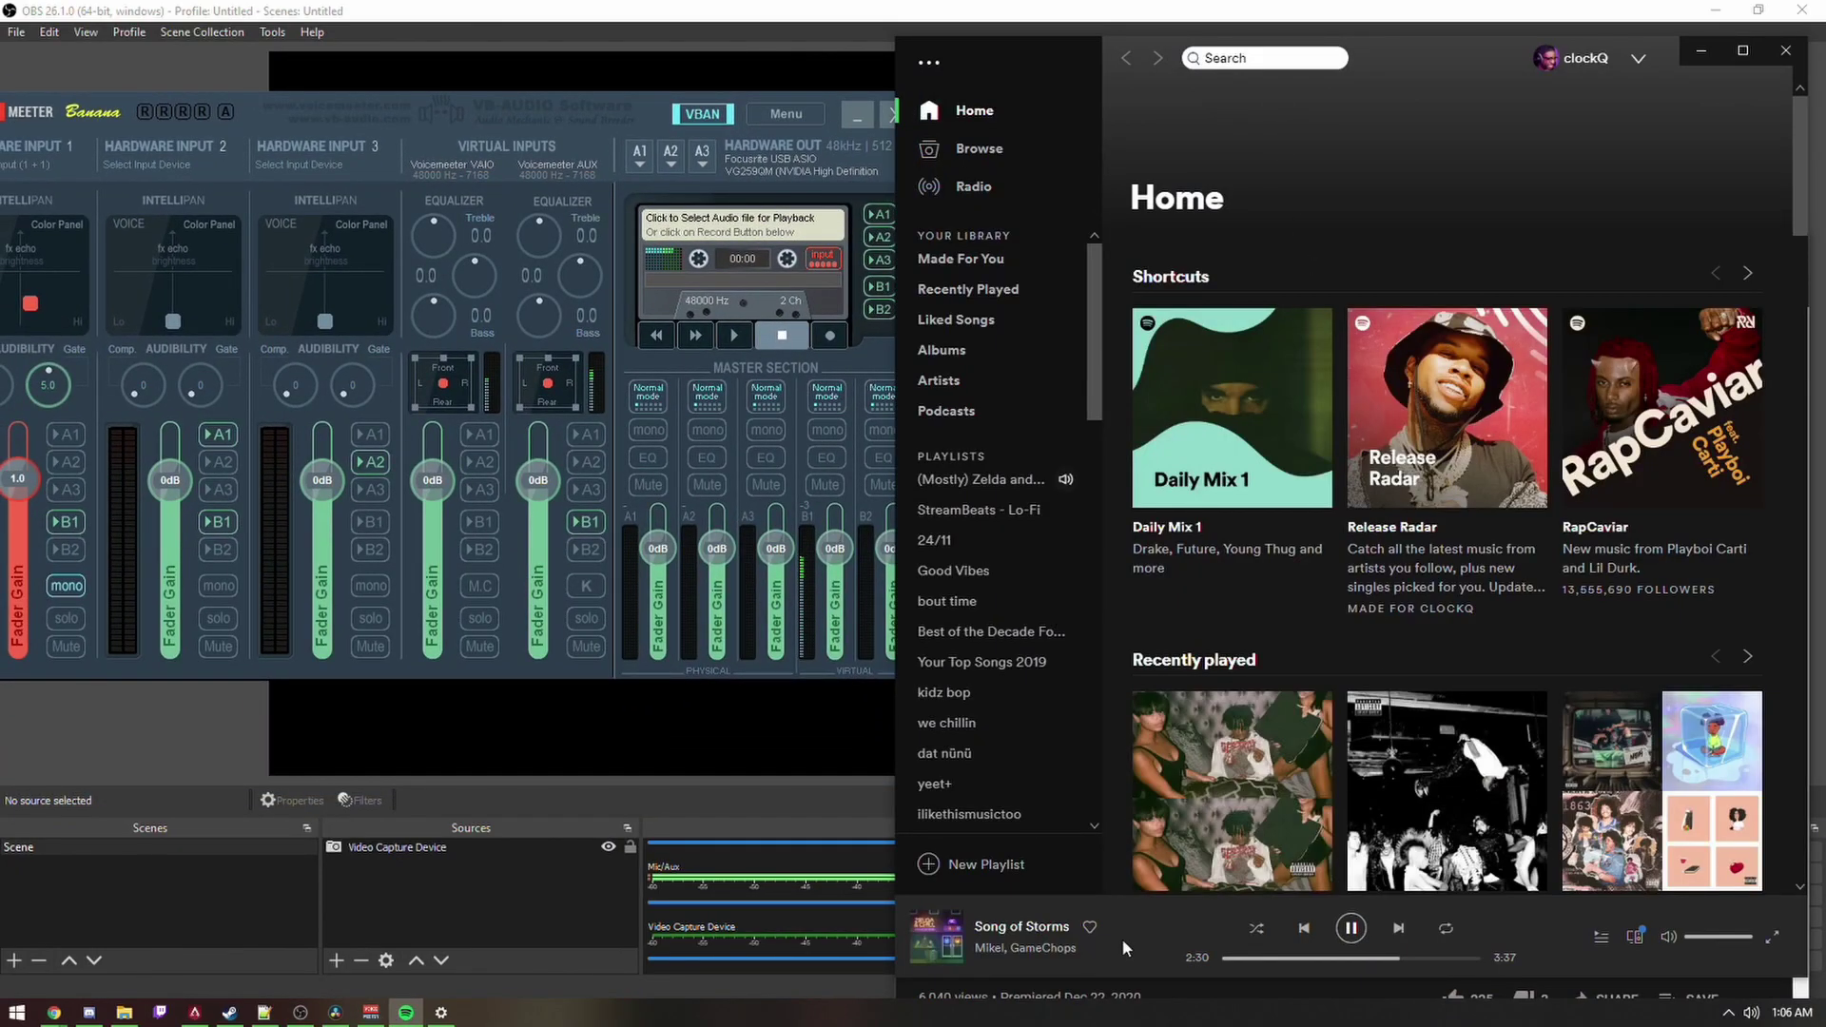
Route both virtual inputs, Voicemeeter VAIO and Voicemeeter AUX, to hardware output A2
left_click(591, 460)
left_click(589, 463)
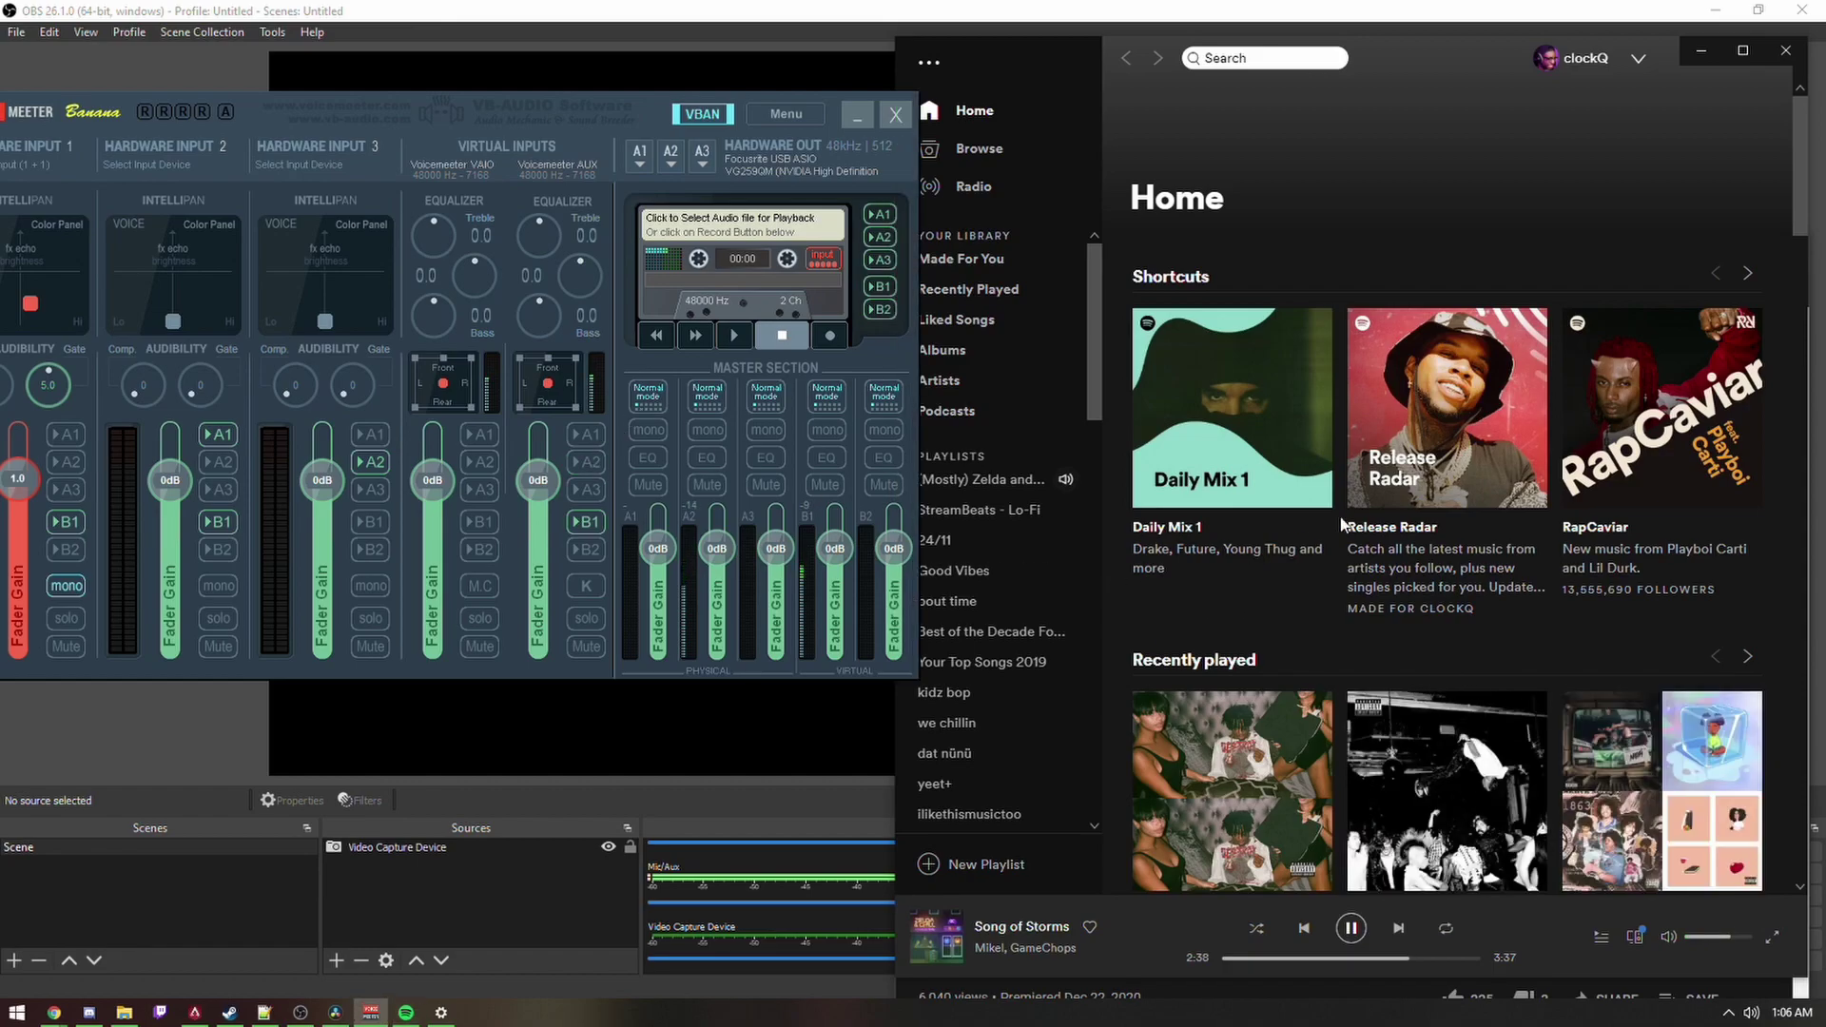
left_click_drag(455, 191, 459, 191)
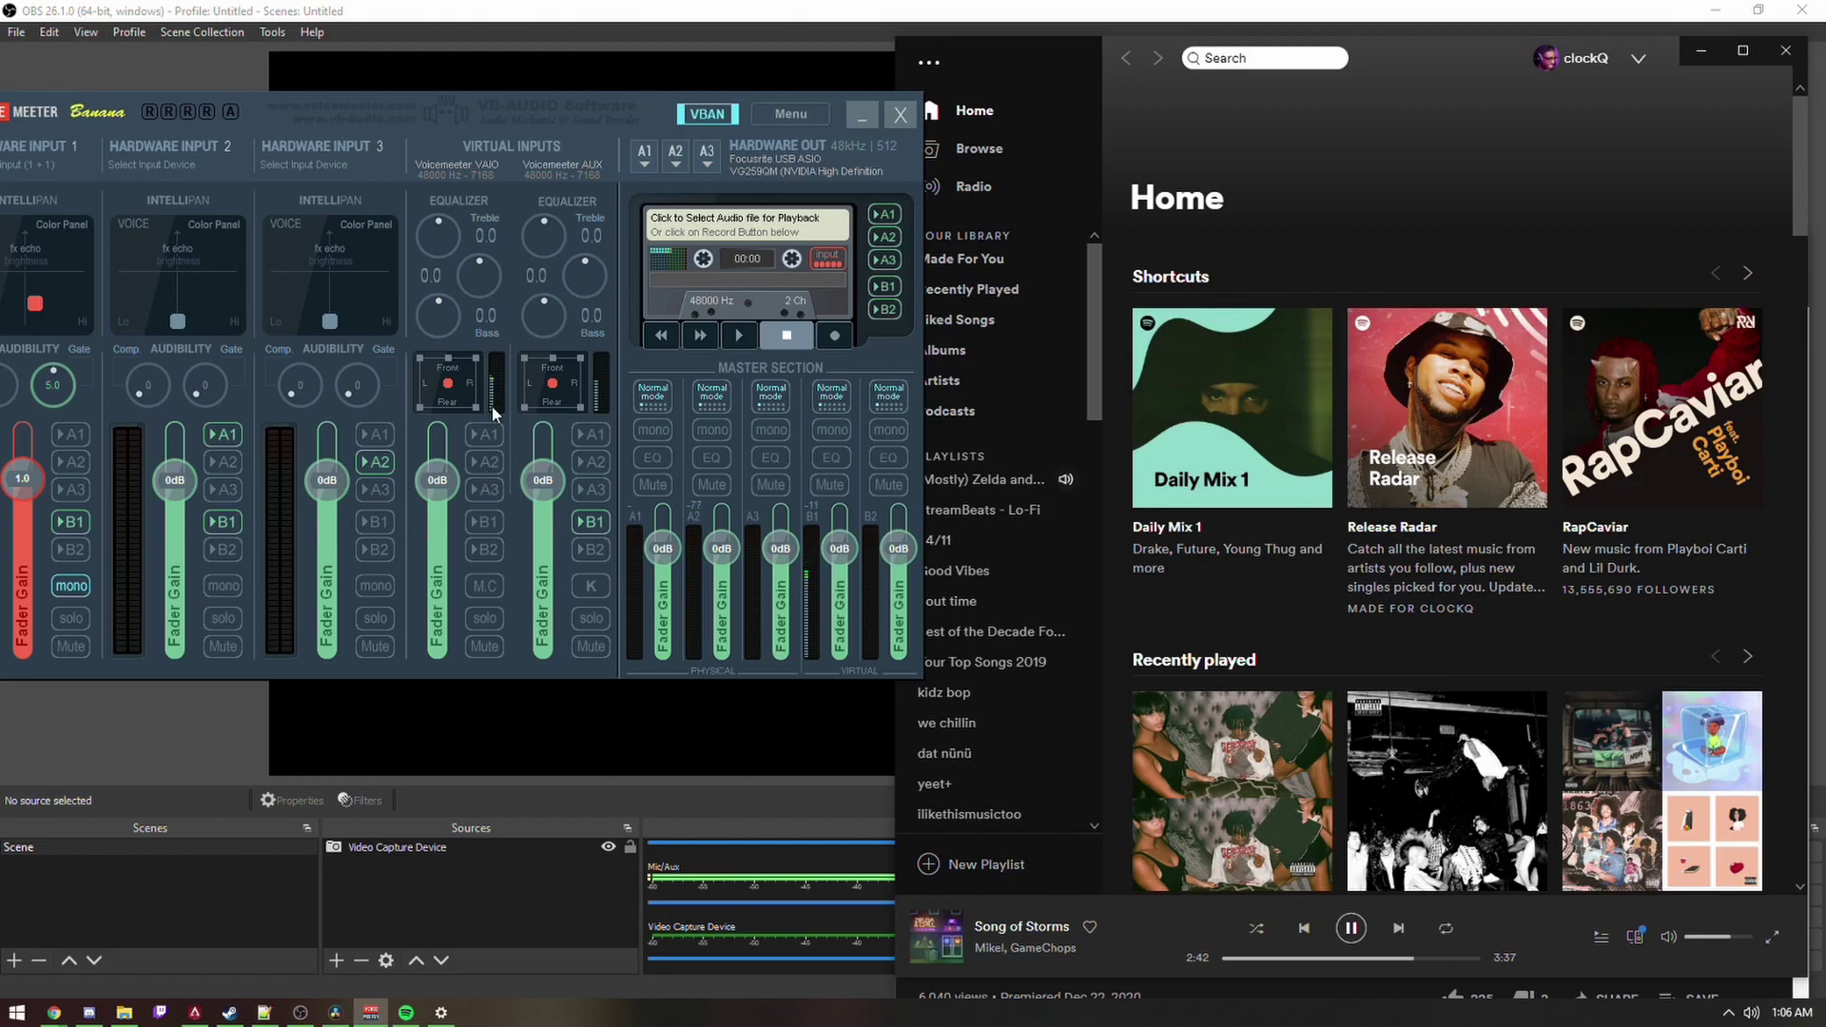
left_click(477, 465)
Pause the Spotify song and the YouTube mix, and put both windows out of the way
left_click(1366, 936)
left_click(1366, 937)
left_click(1701, 50)
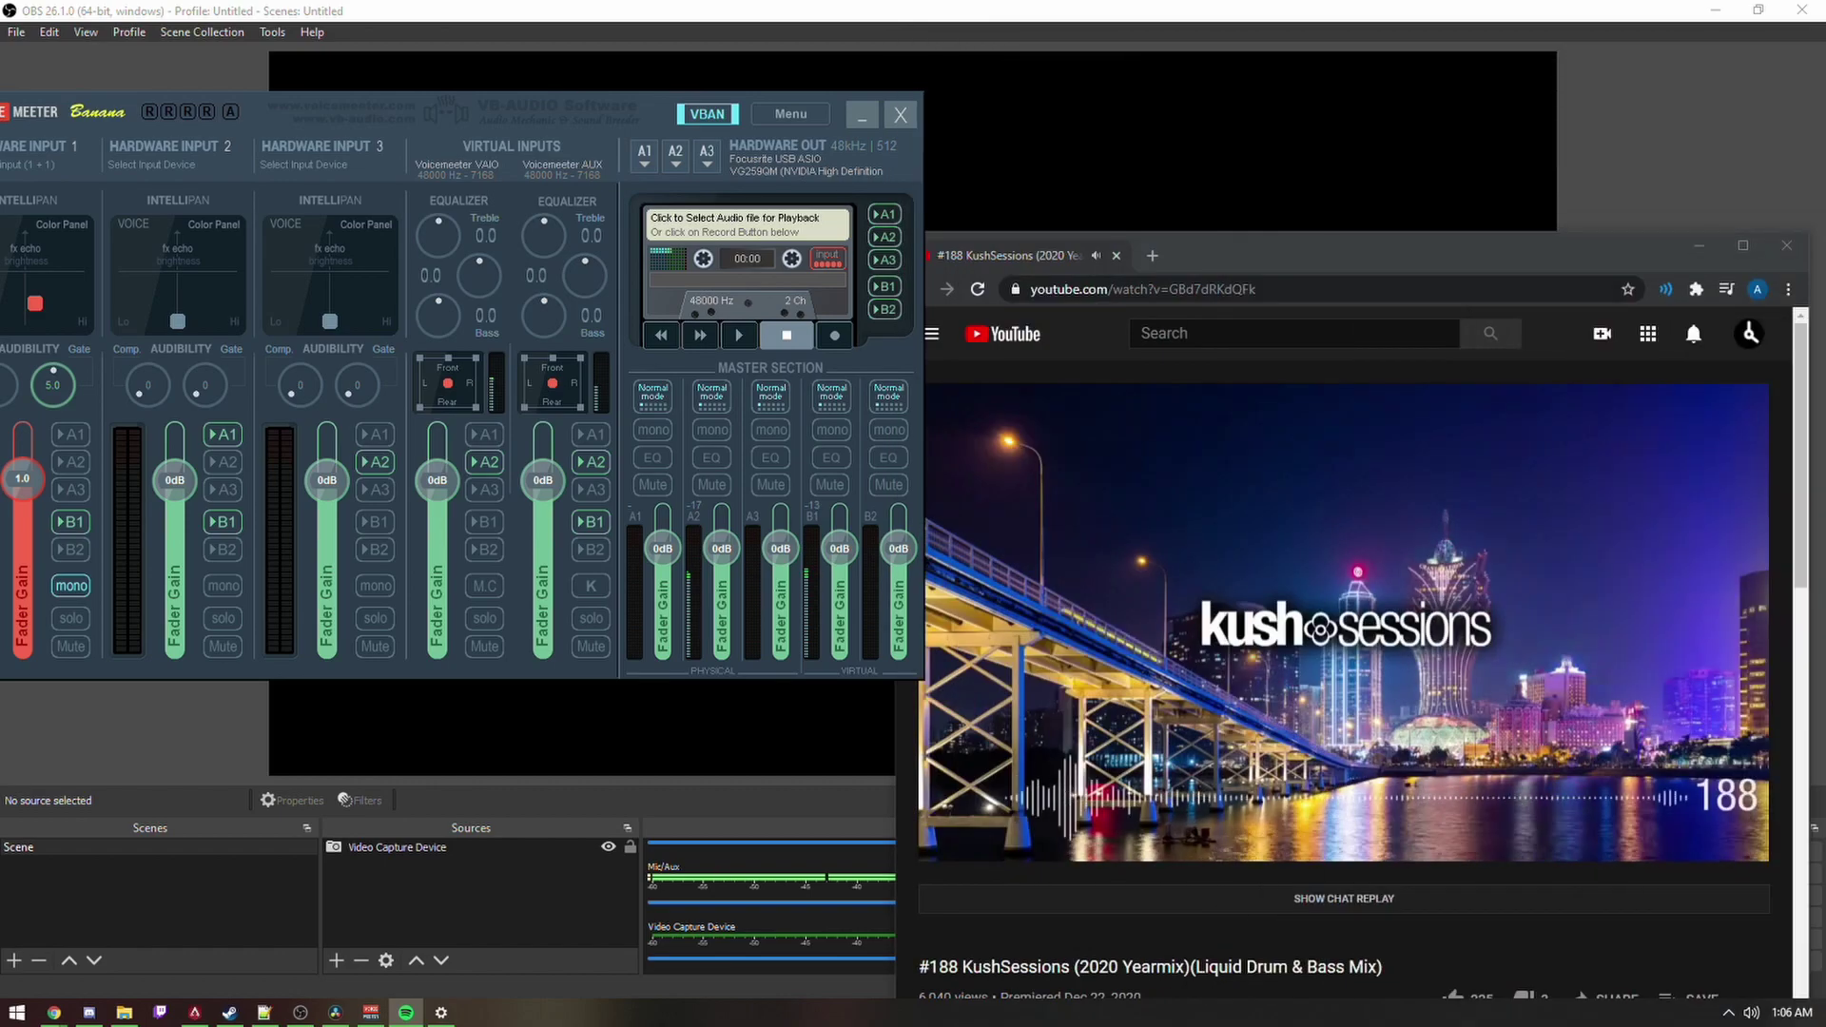
left_click(1406, 700)
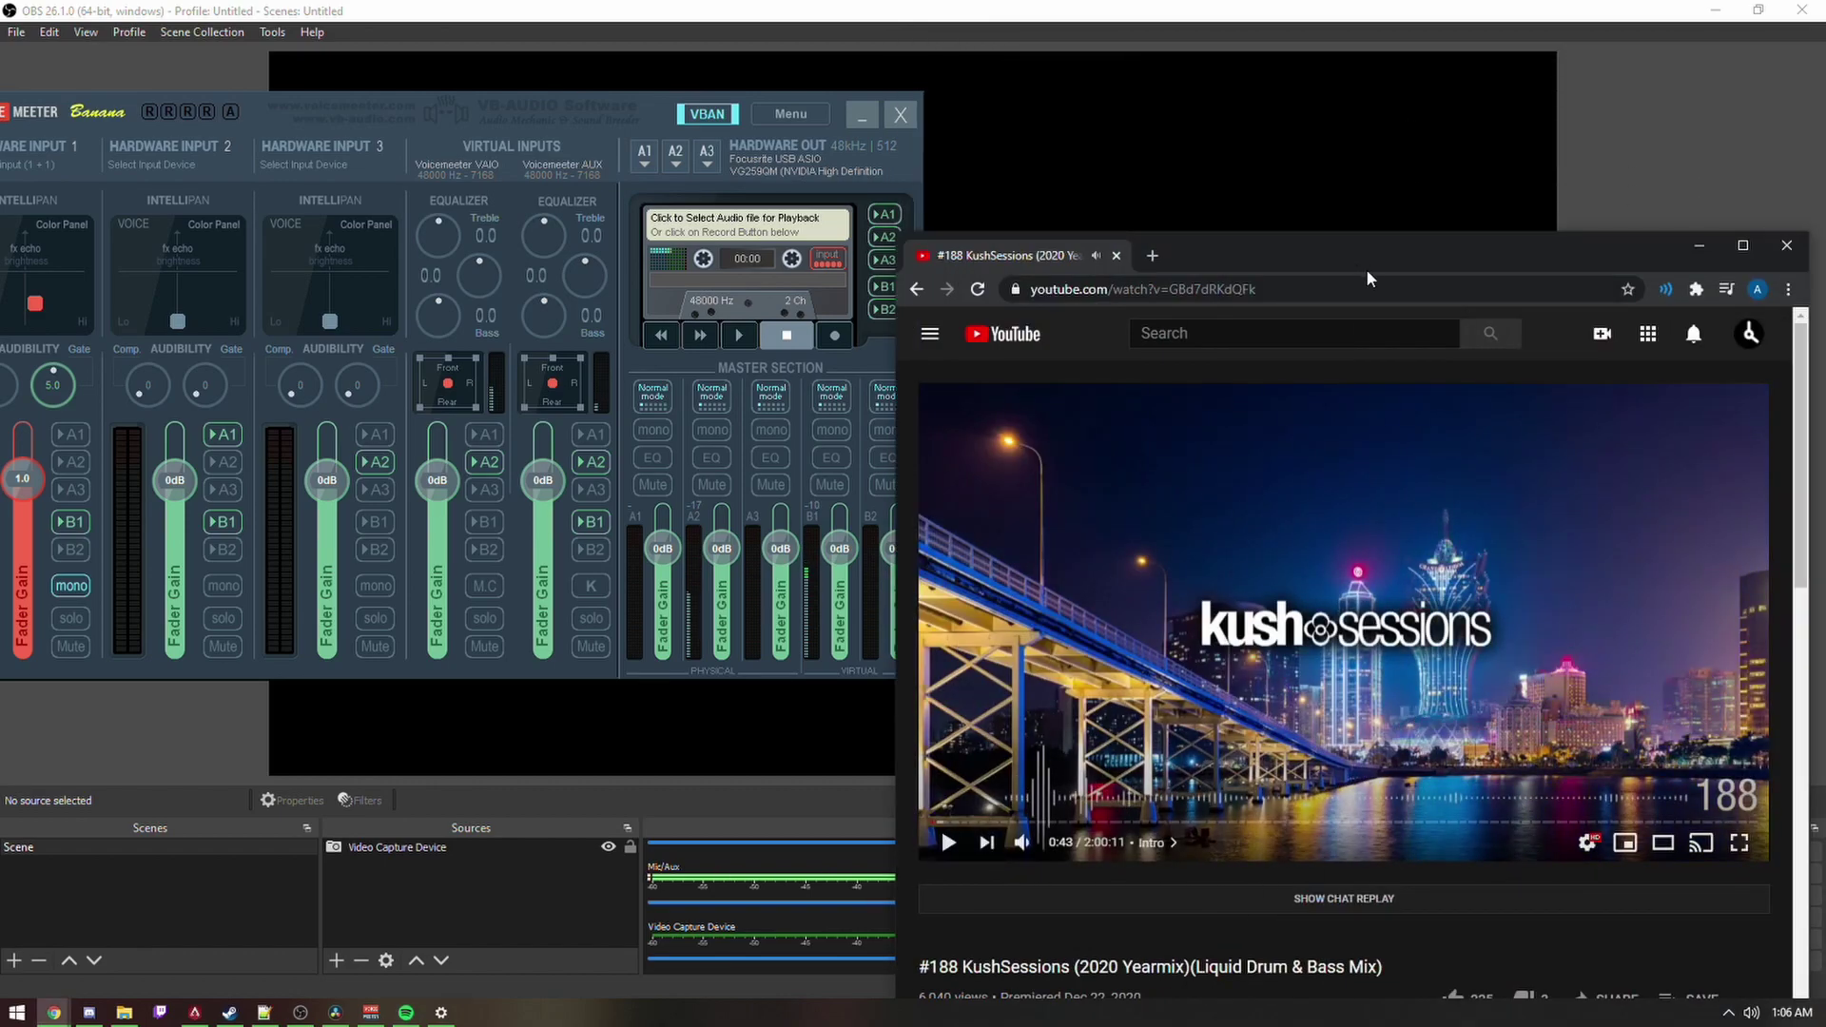
key("ctrl+w")
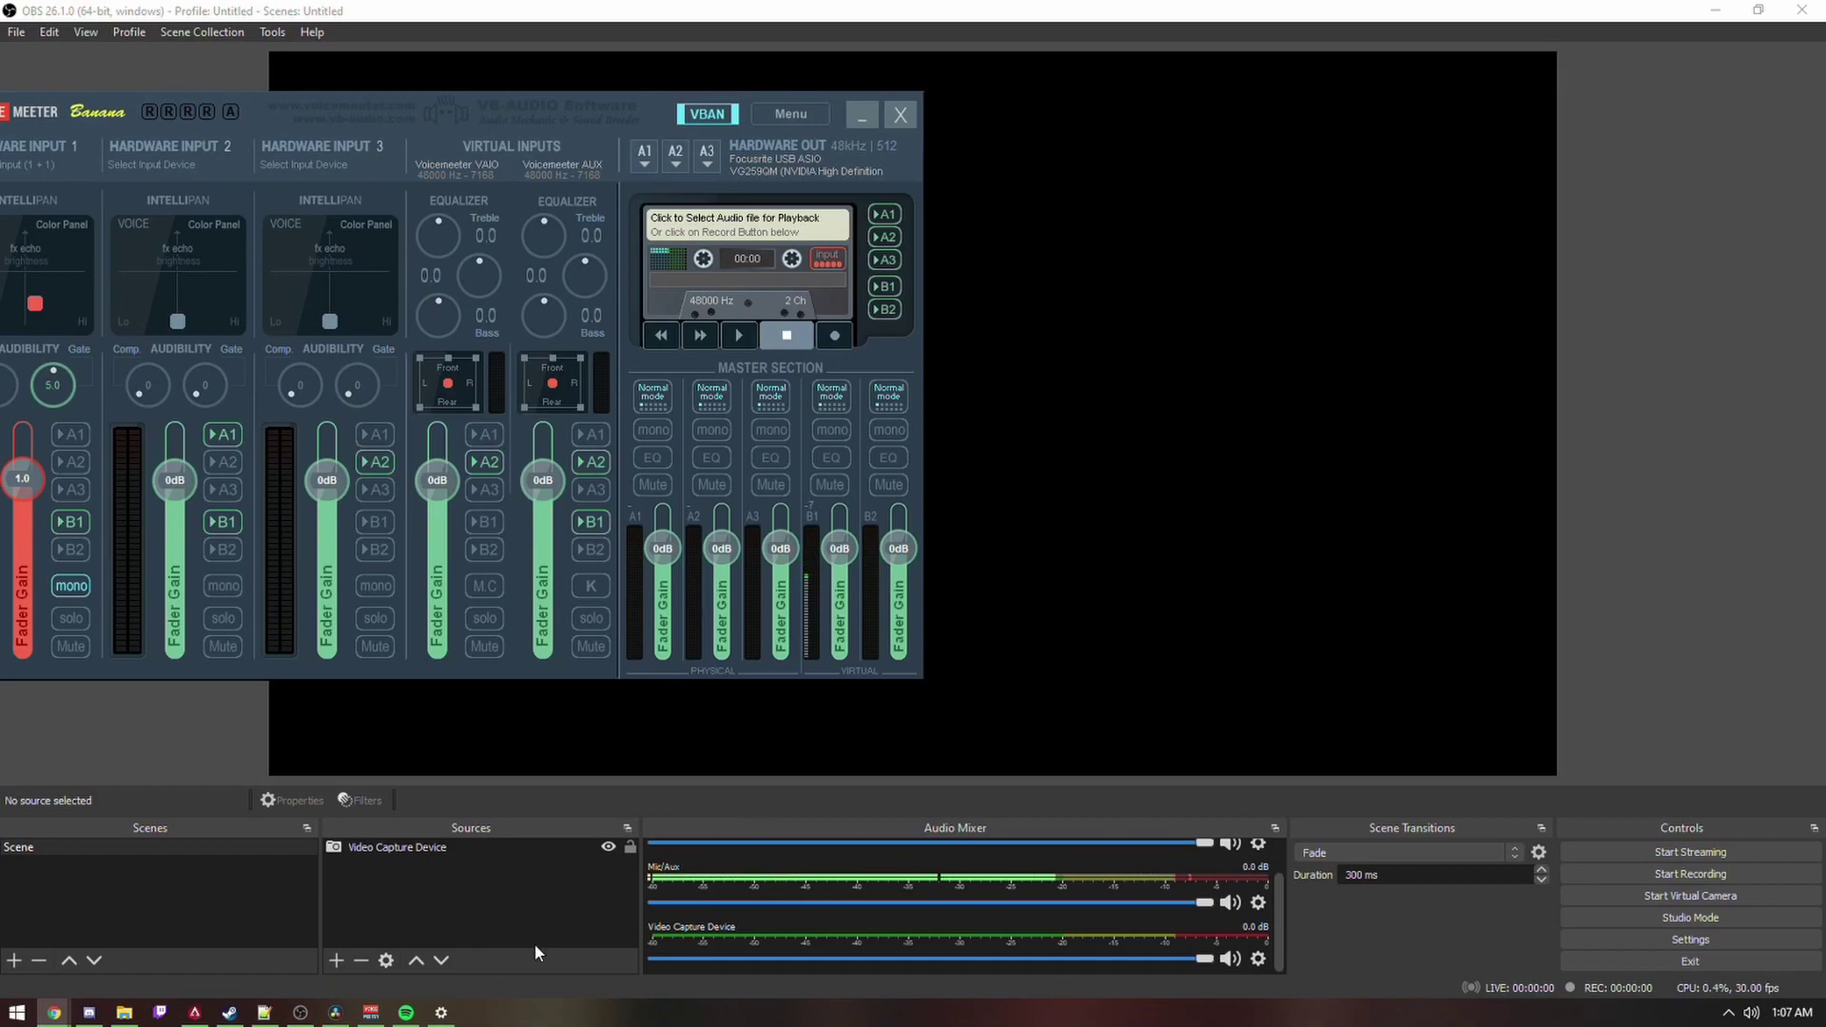
Switch to OBS and add a new Audio Output Capture source named Desktop to the scene
left_click(472, 907)
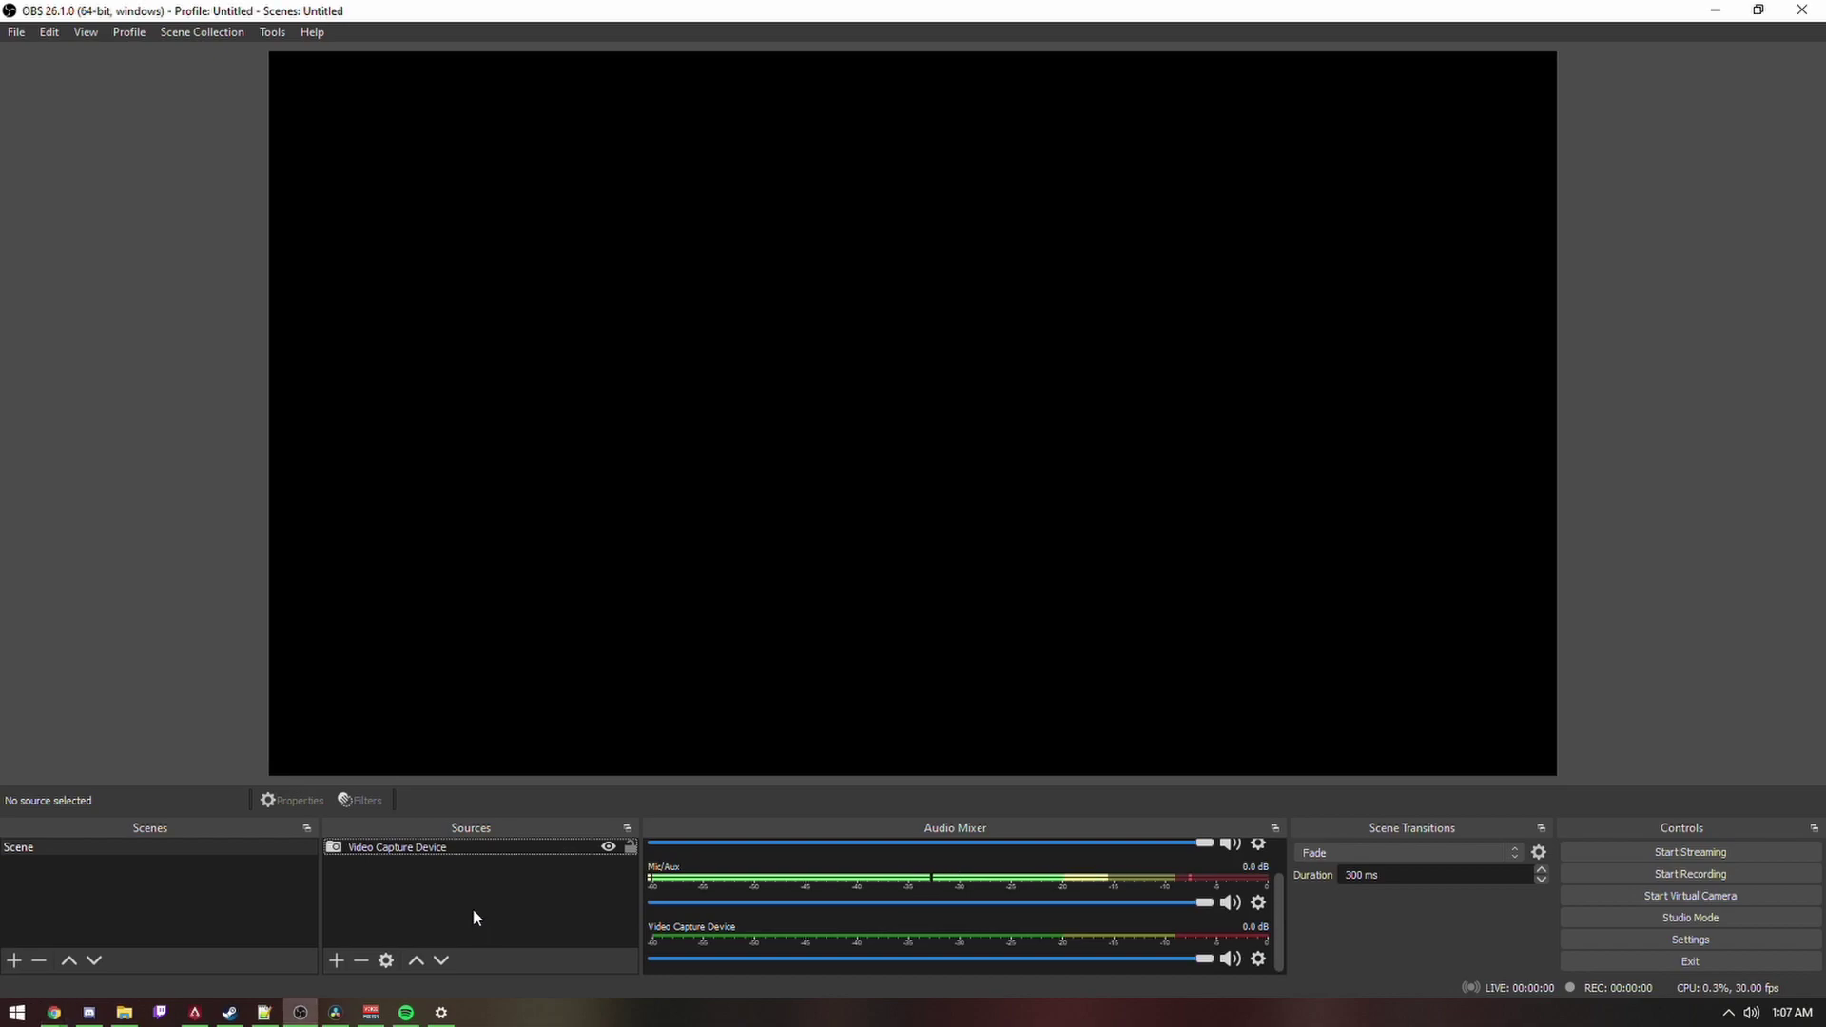
right_click(471, 906)
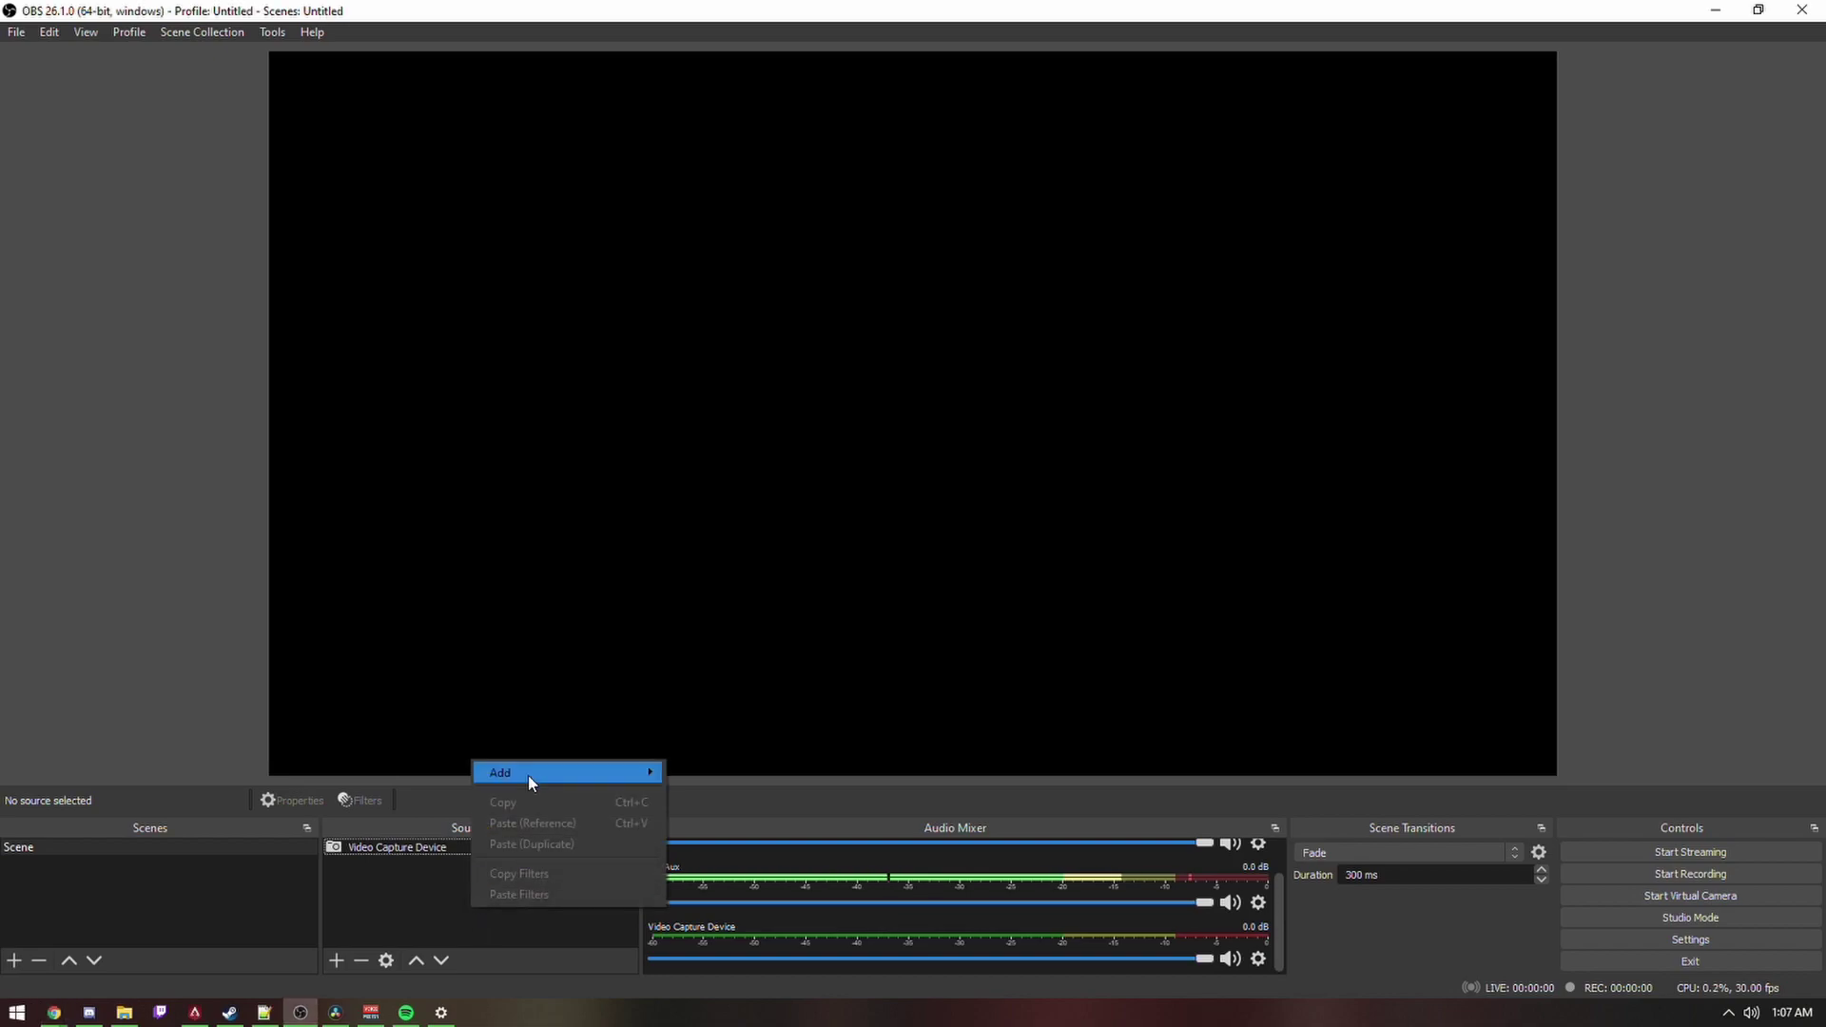
mouse_move(528, 776)
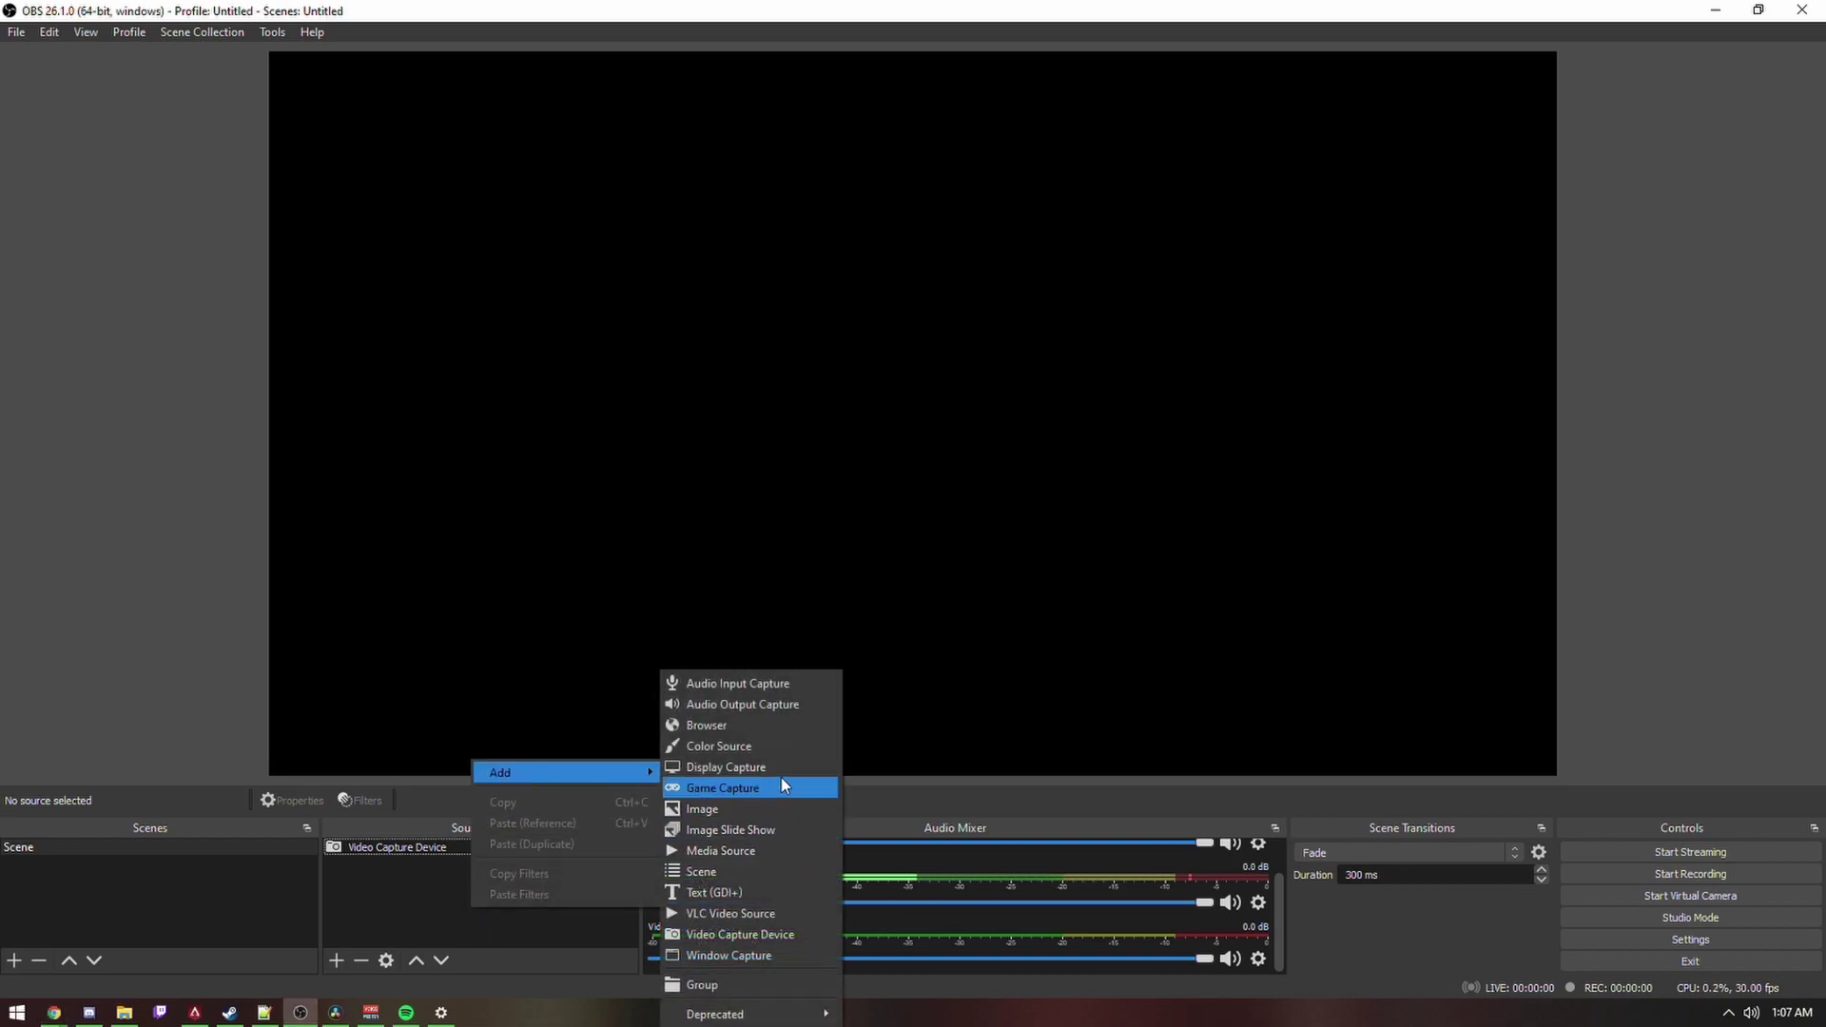
left_click(768, 708)
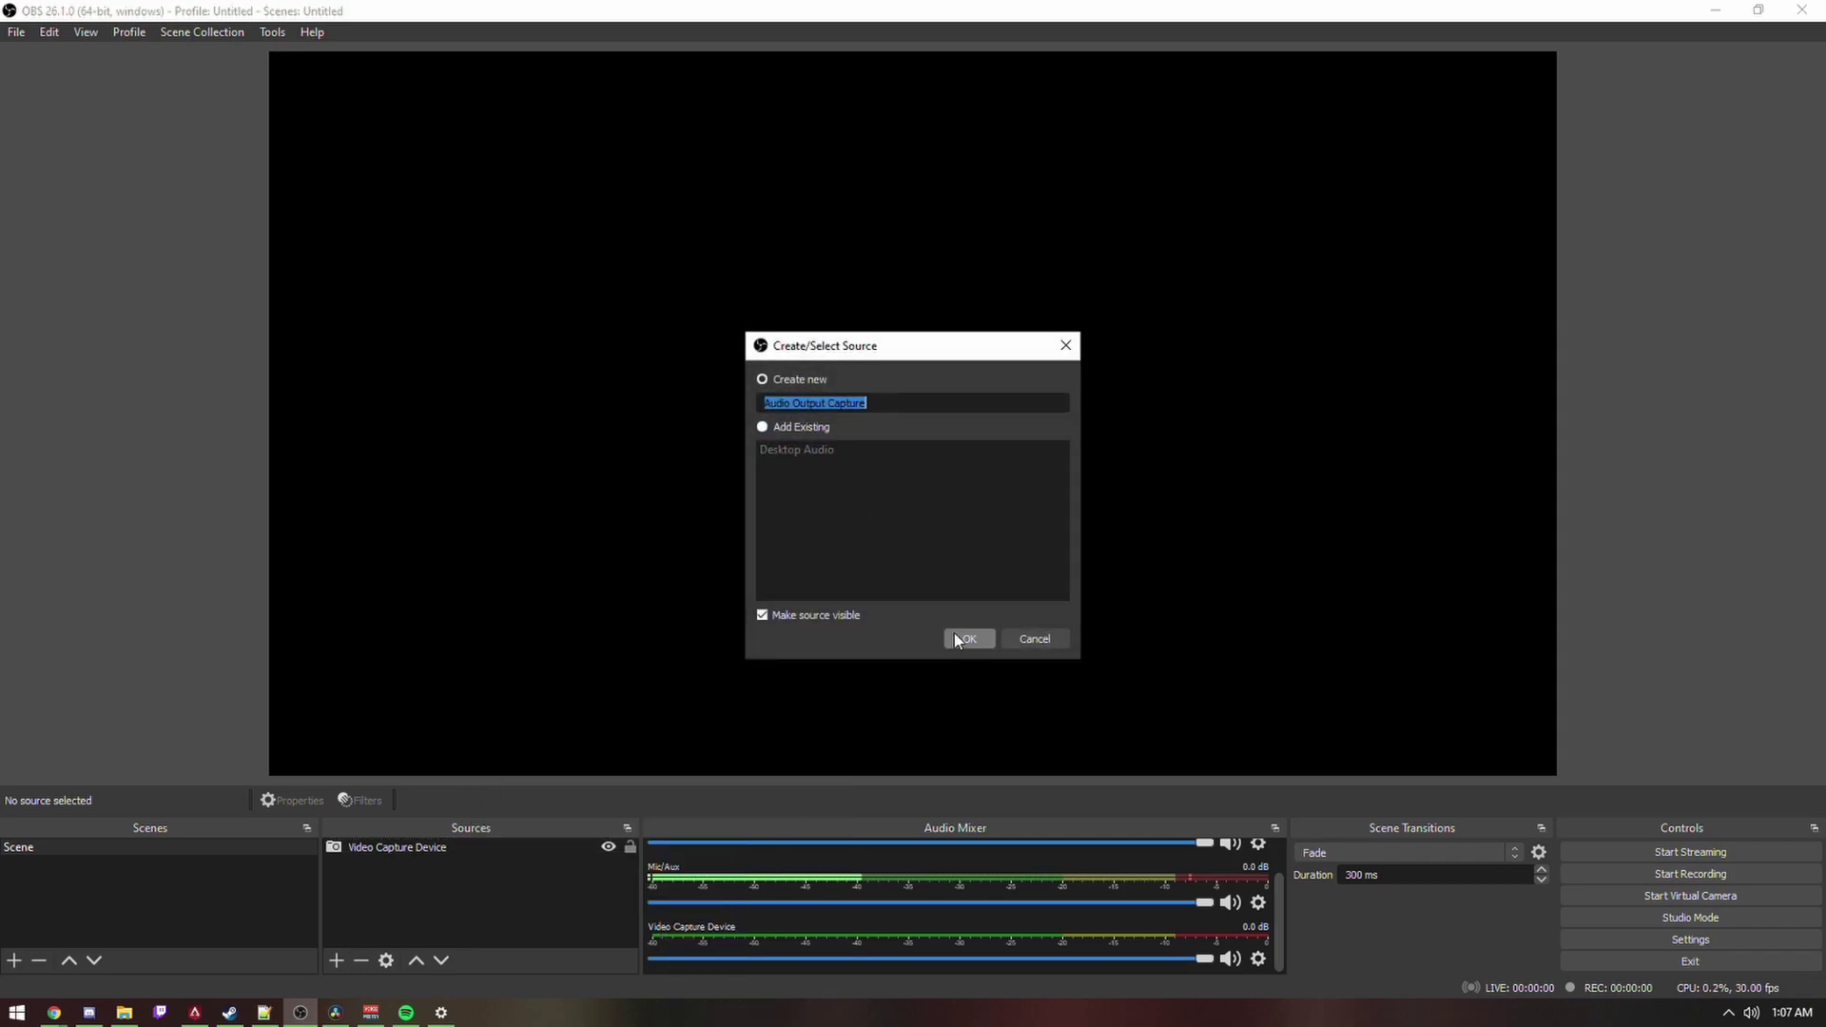
key("End")
triple_click(879, 405)
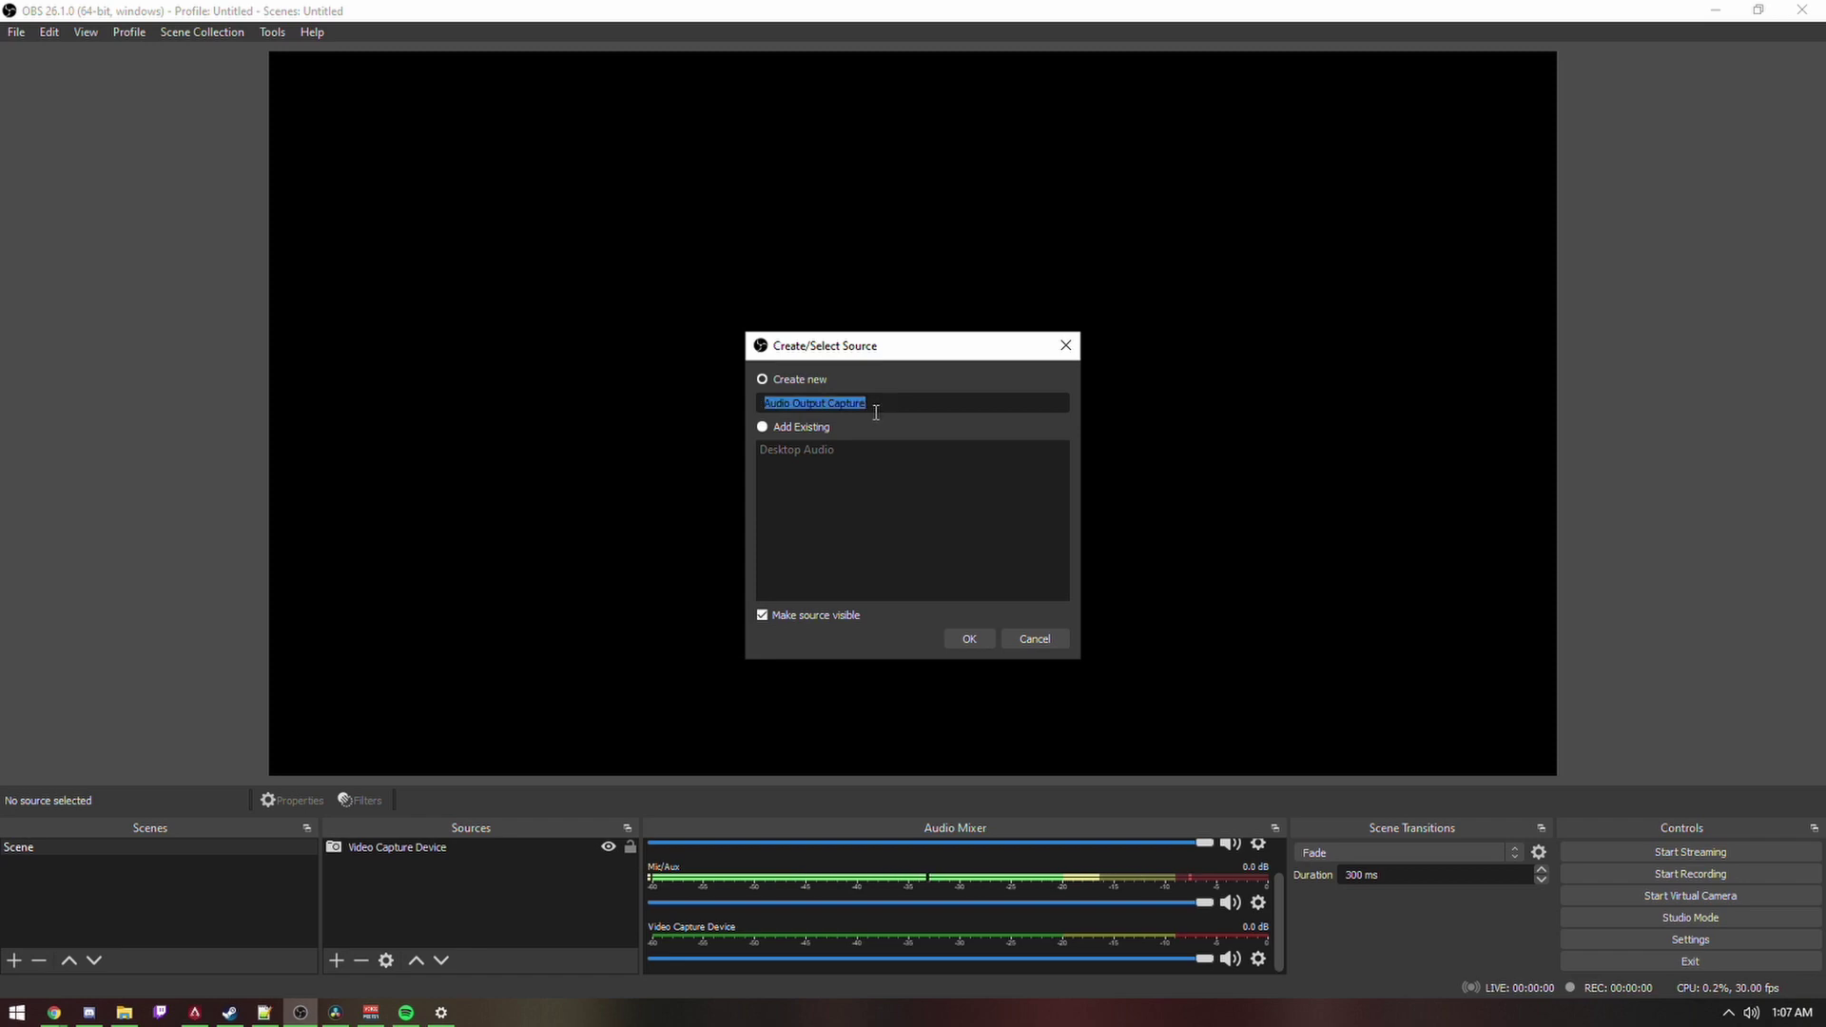
type("Desktop Audio")
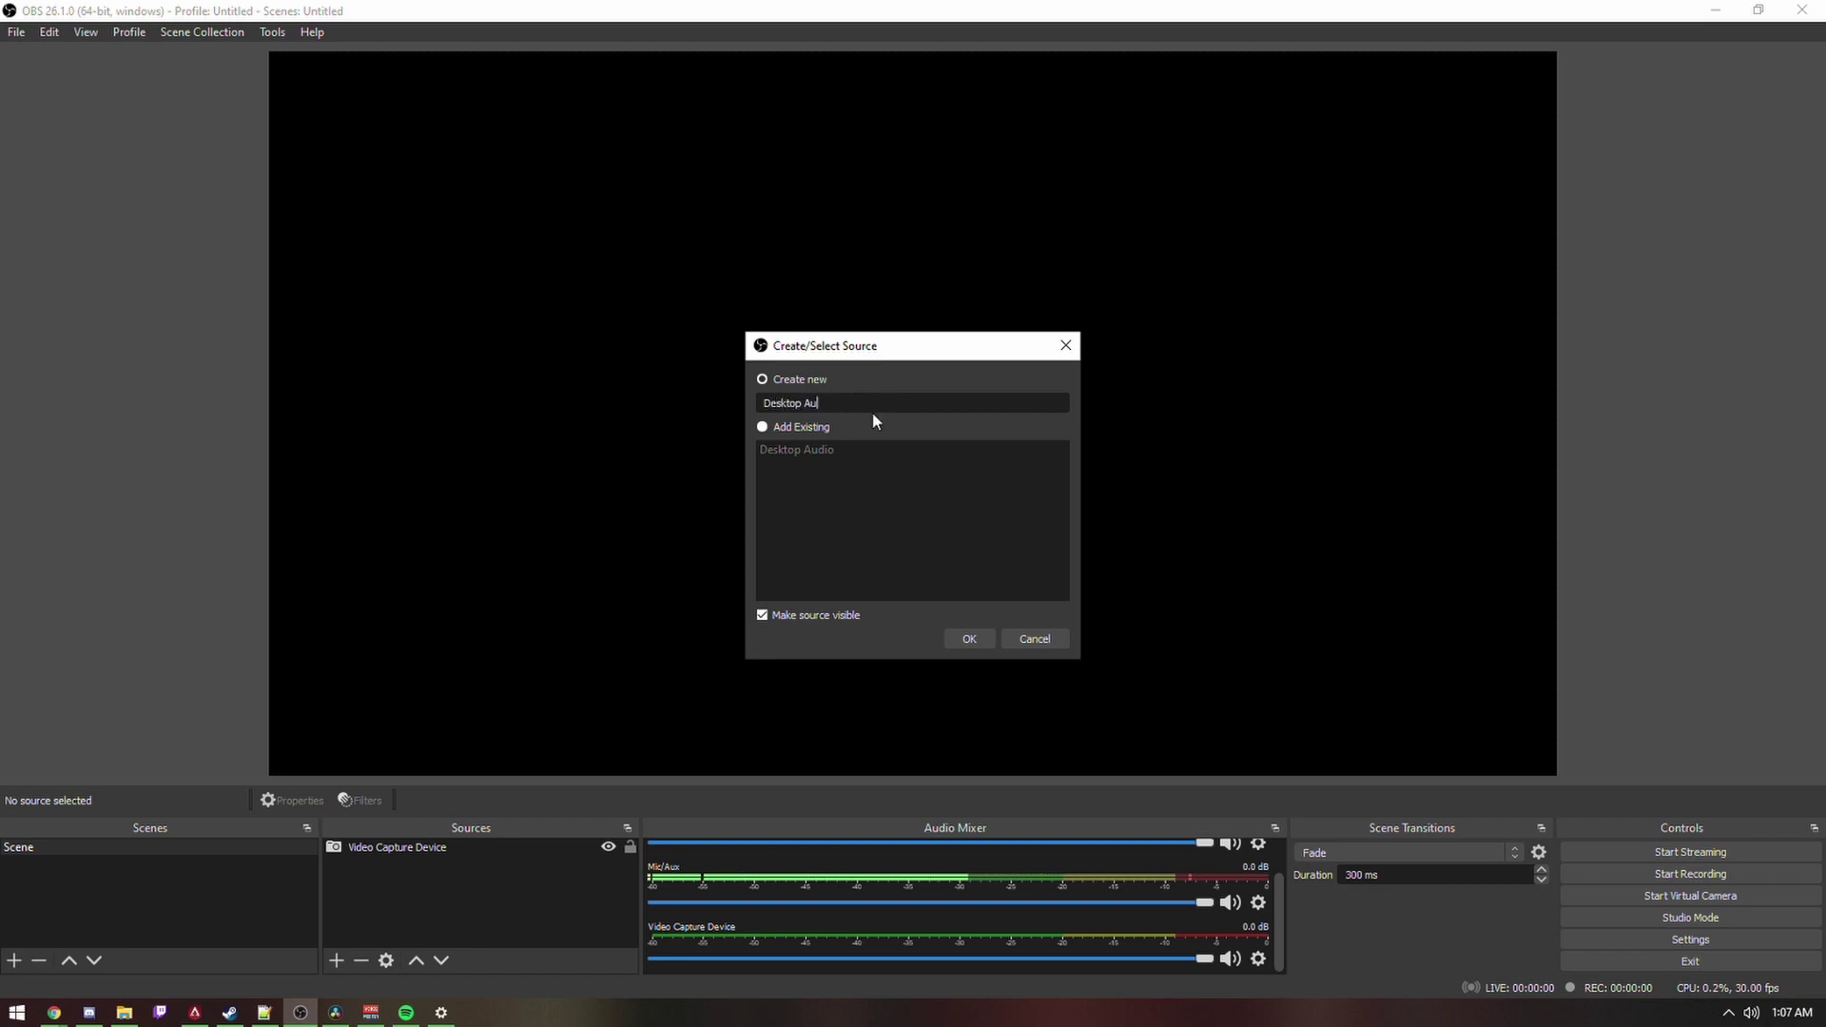
key("BackSpace")
key("BackSpace")
key("BackSpace")
key("BackSpace")
key("BackSpace")
left_click(976, 640)
Set the Desktop source's device to VoiceMeeter Input (VB-Audio VoiceMeeter VAIO) and accept its properties
left_click(943, 266)
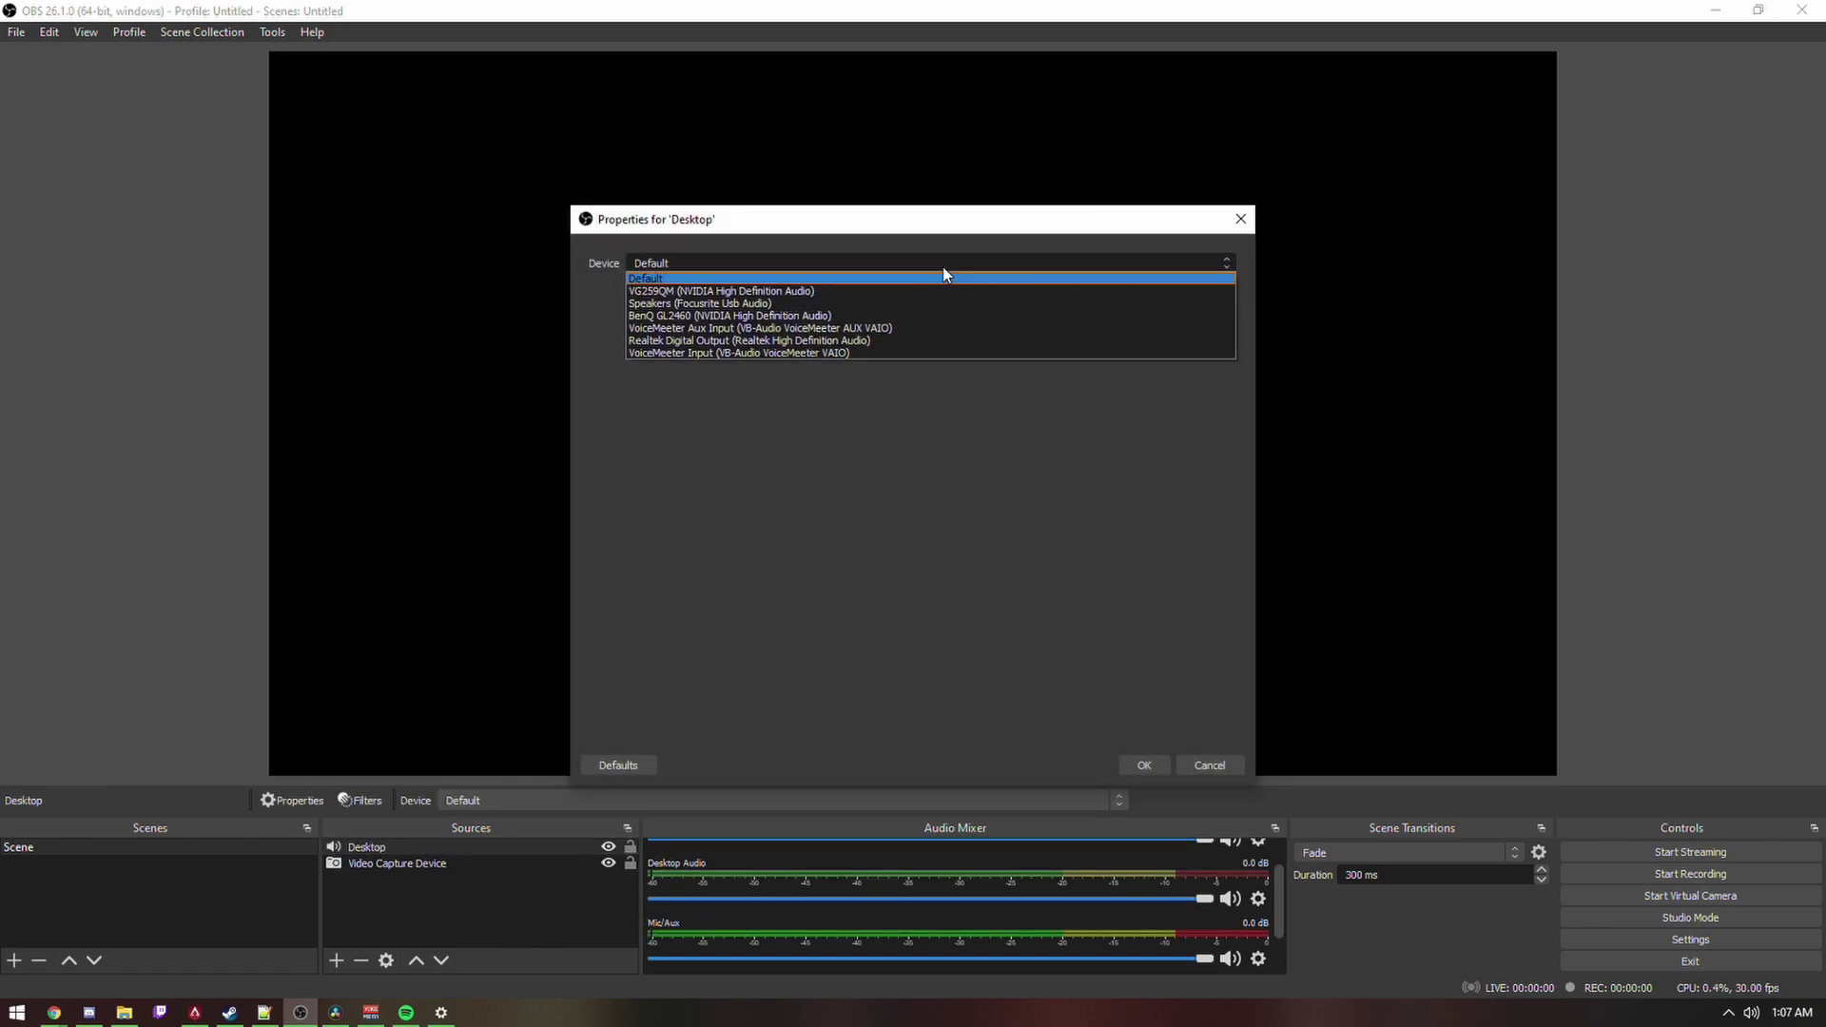
left_click(890, 351)
left_click(1160, 761)
left_click(437, 924)
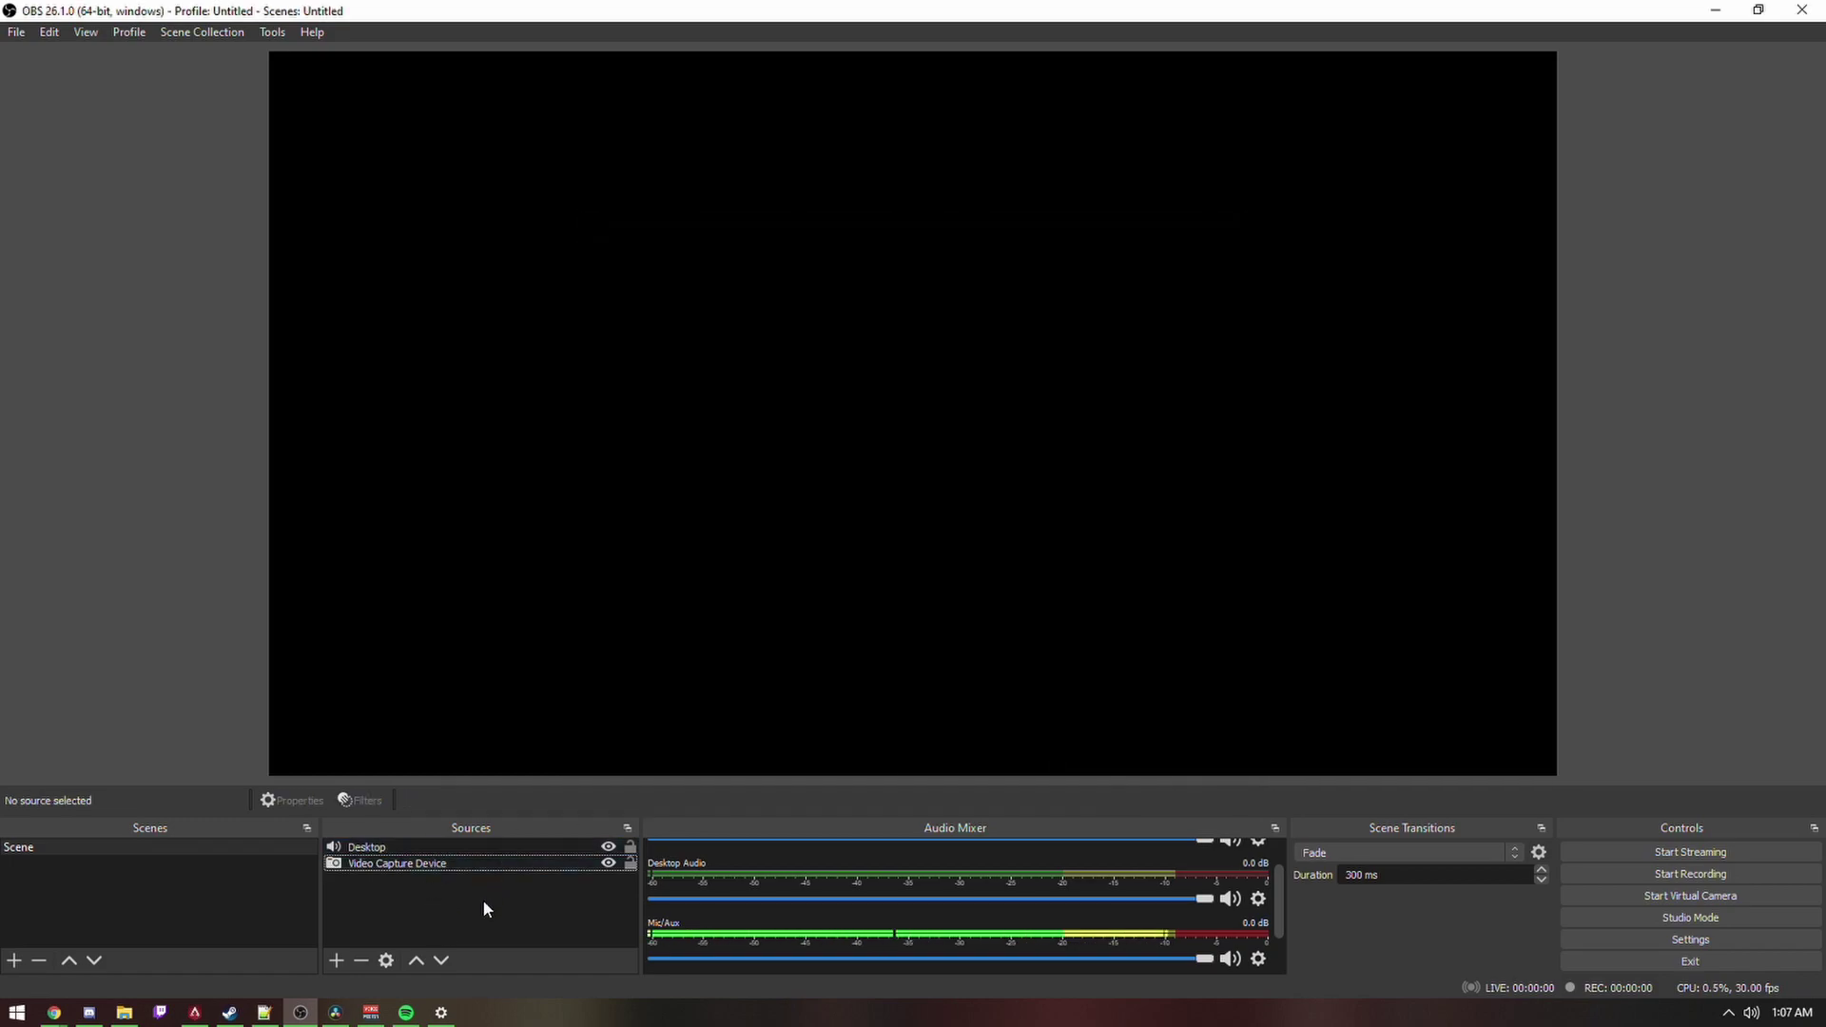
Briefly play the YouTube mix to check the Desktop source's level in the audio mixer, and put the browser away
scroll(829, 892, "up", 2)
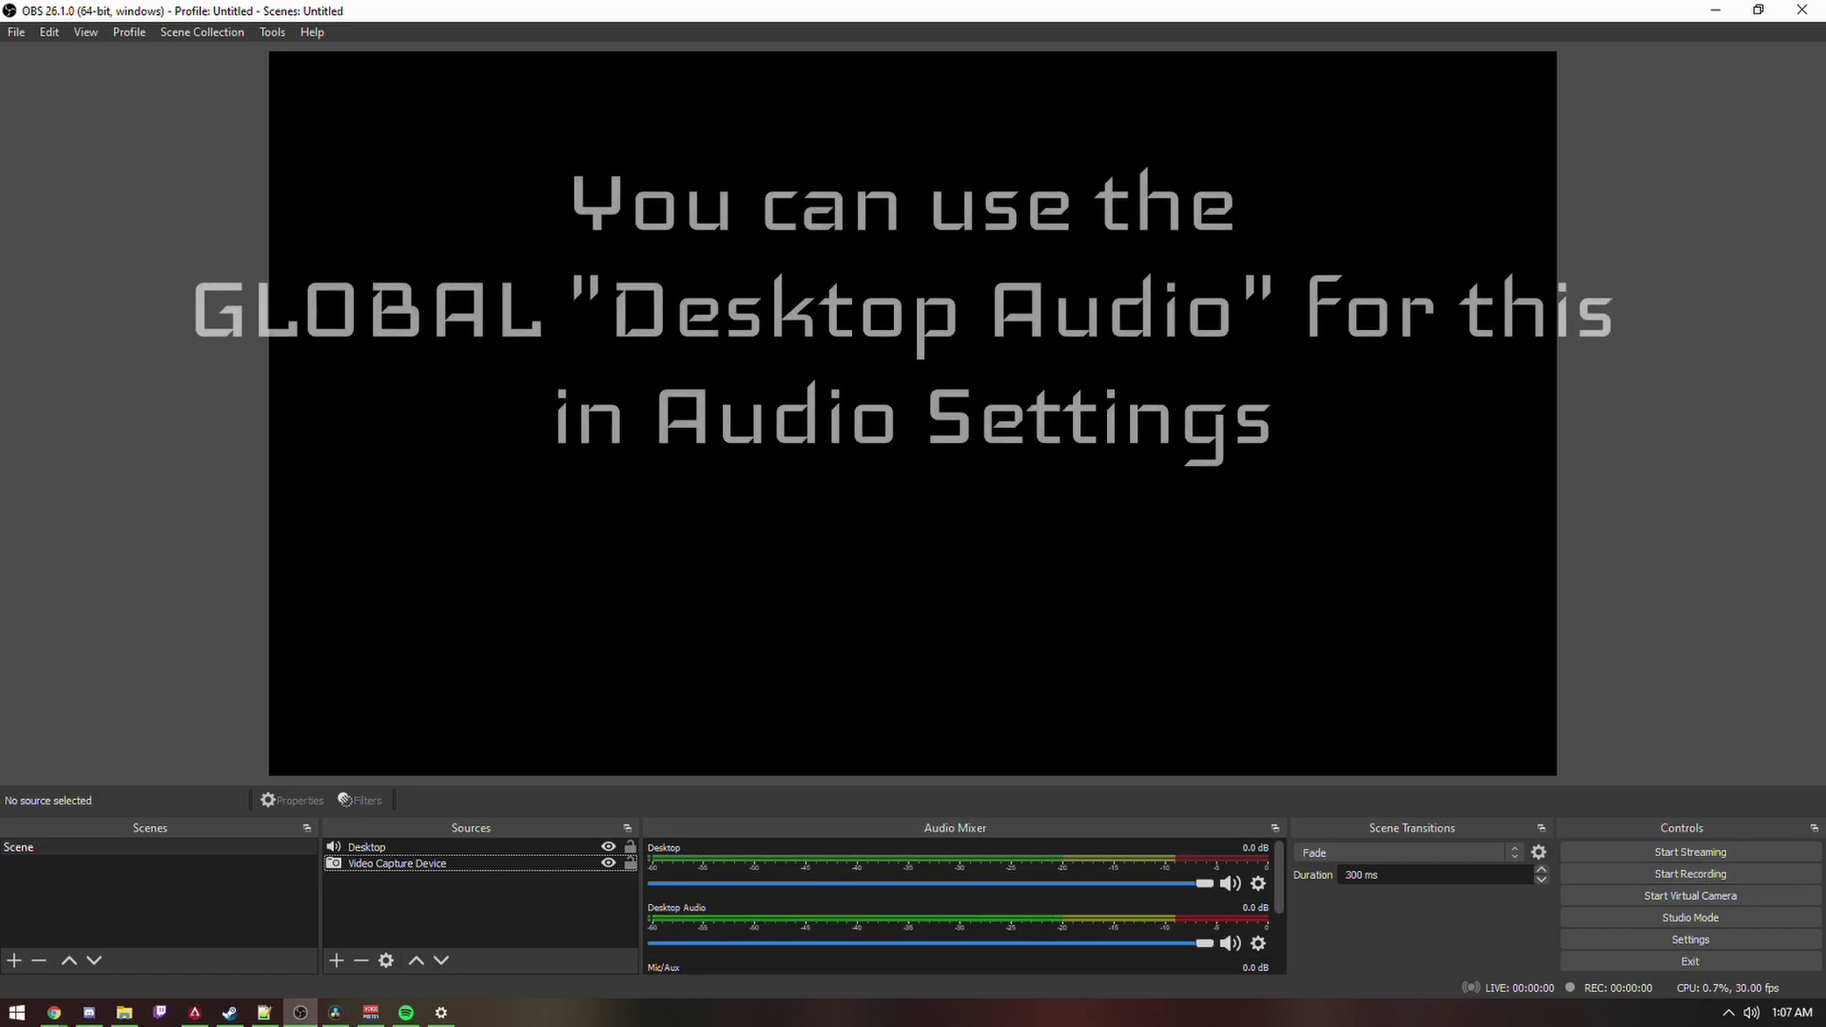
key("alt+Tab")
left_click_drag(1706, 199, 1537, 146)
left_click(1378, 570)
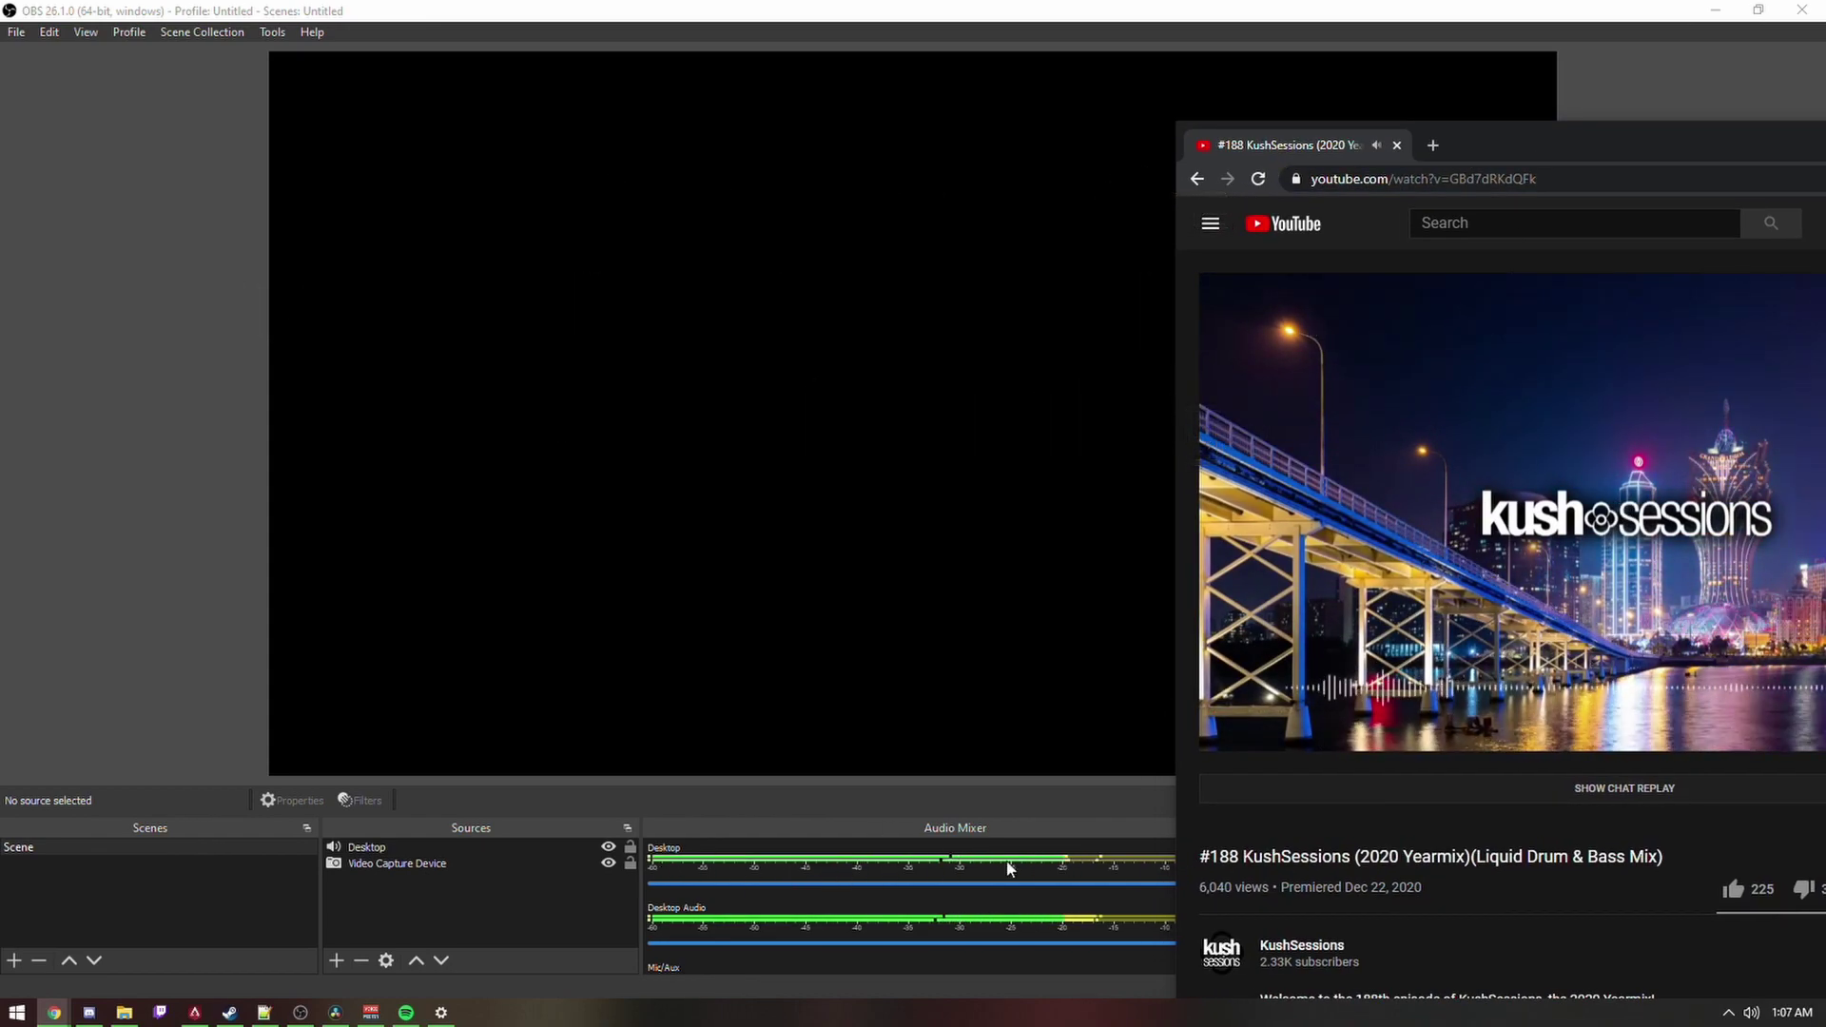
left_click(1379, 570)
key("super+Down")
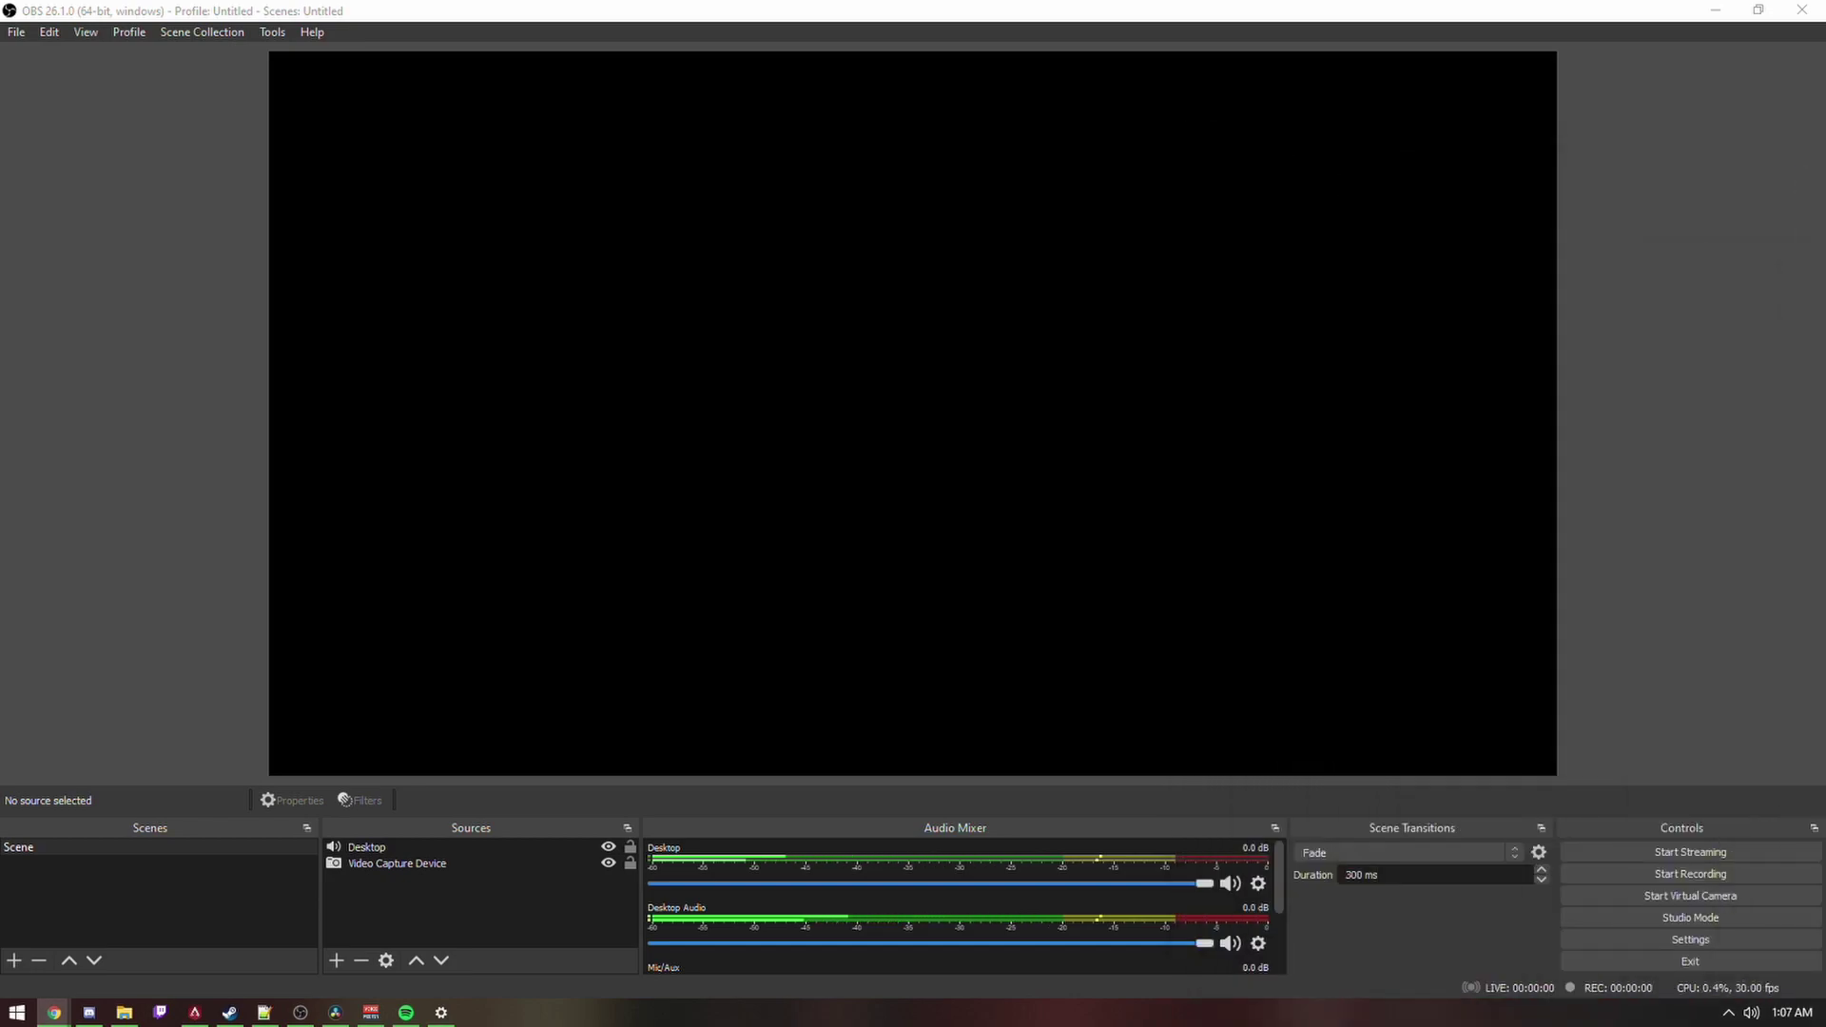
Add a second Audio Output Capture source named Spotify to the scene
right_click(458, 903)
mouse_move(591, 774)
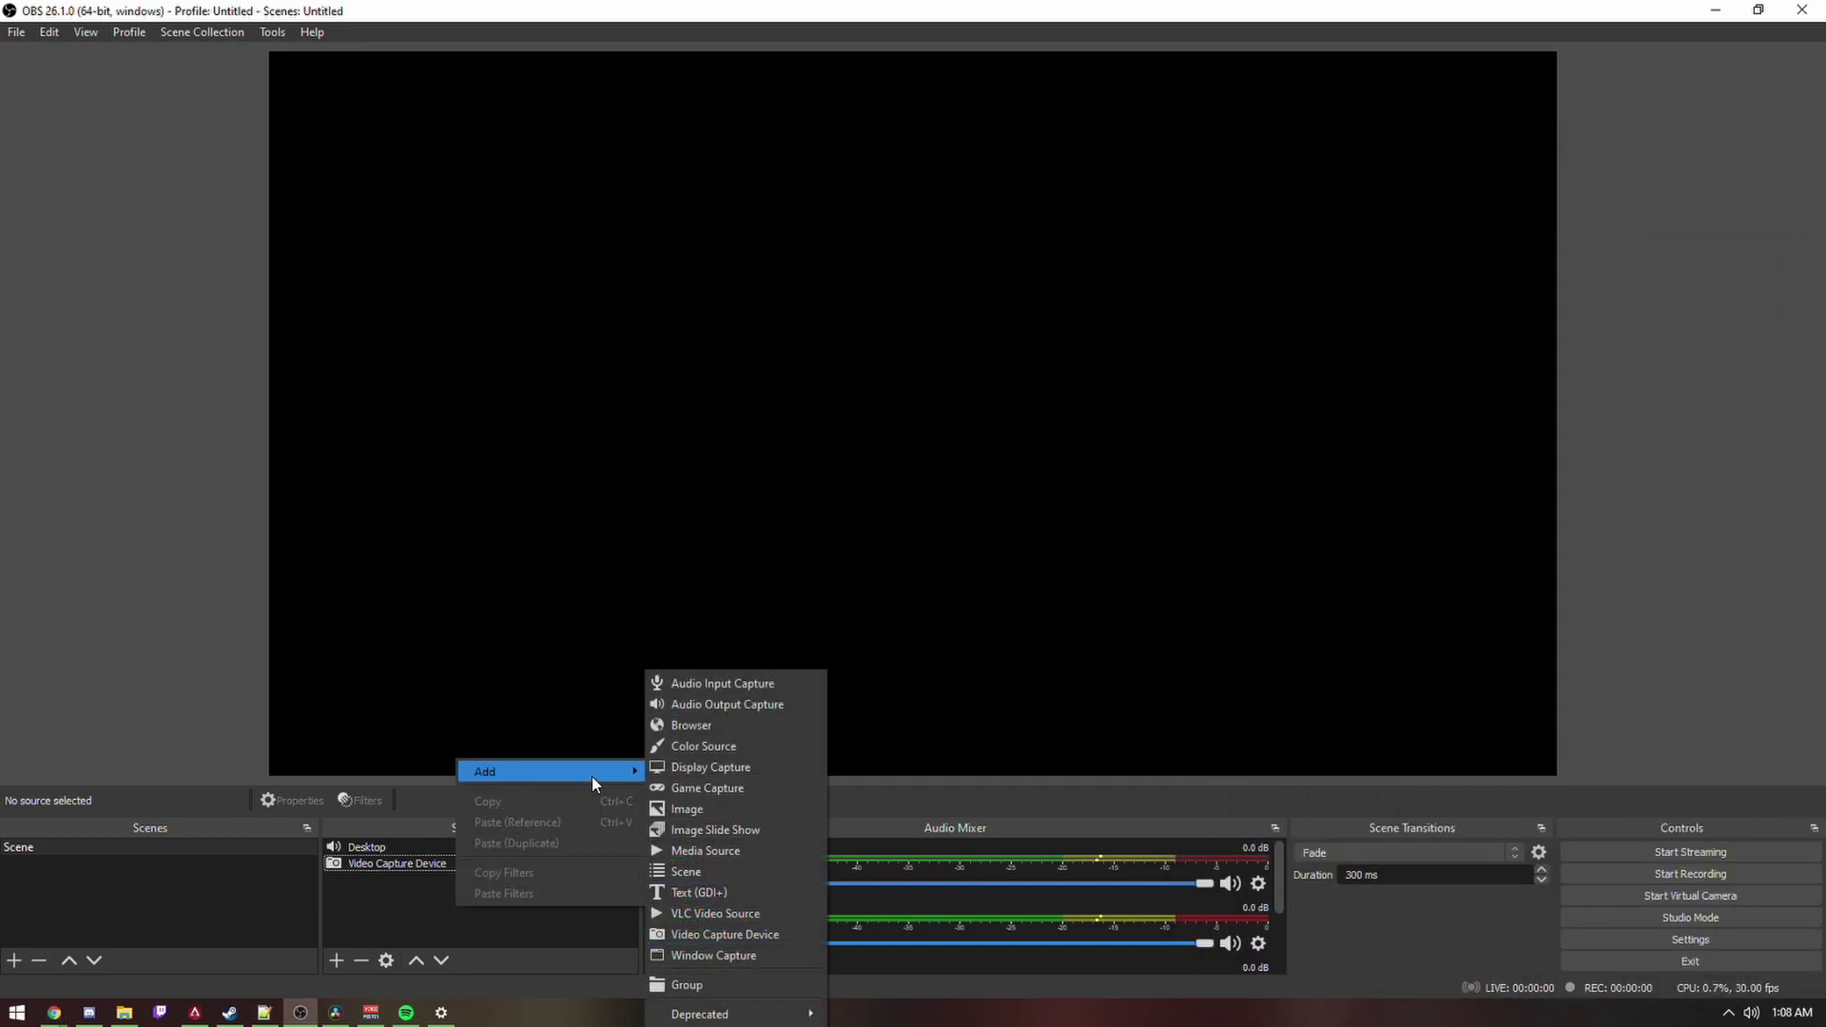
left_click(749, 702)
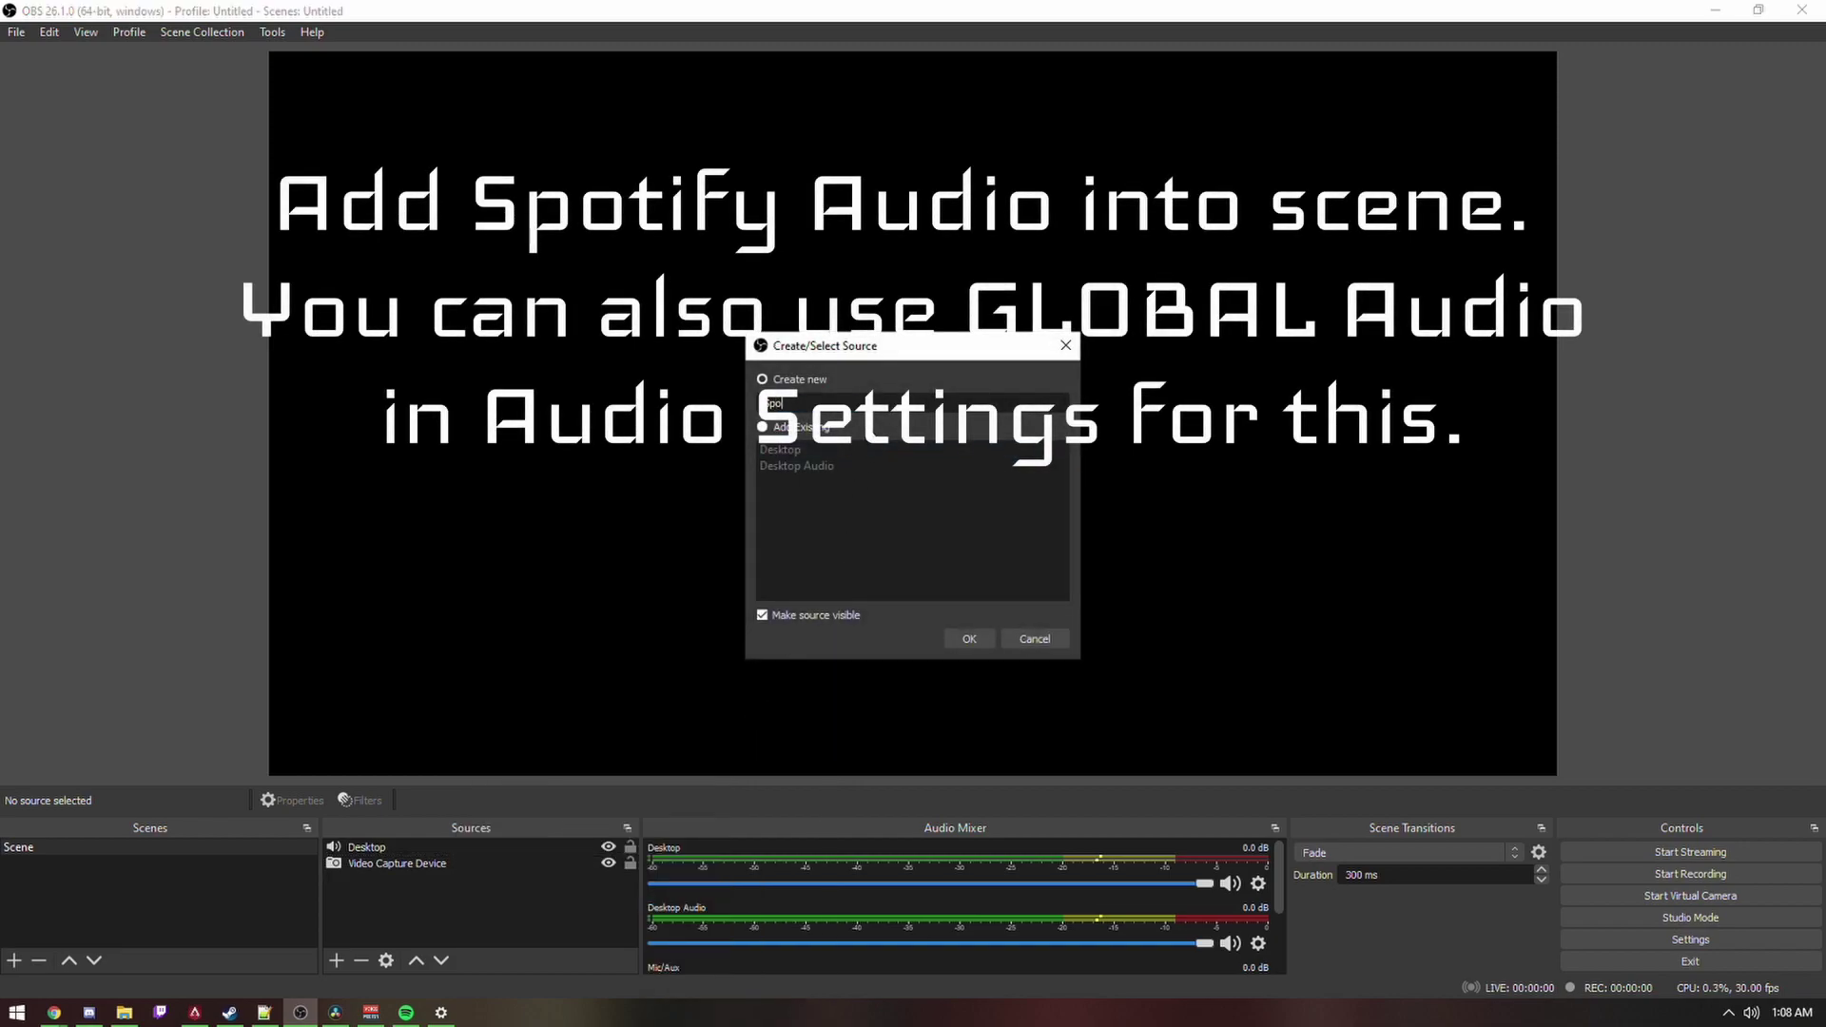
type("Spotify")
key("Return")
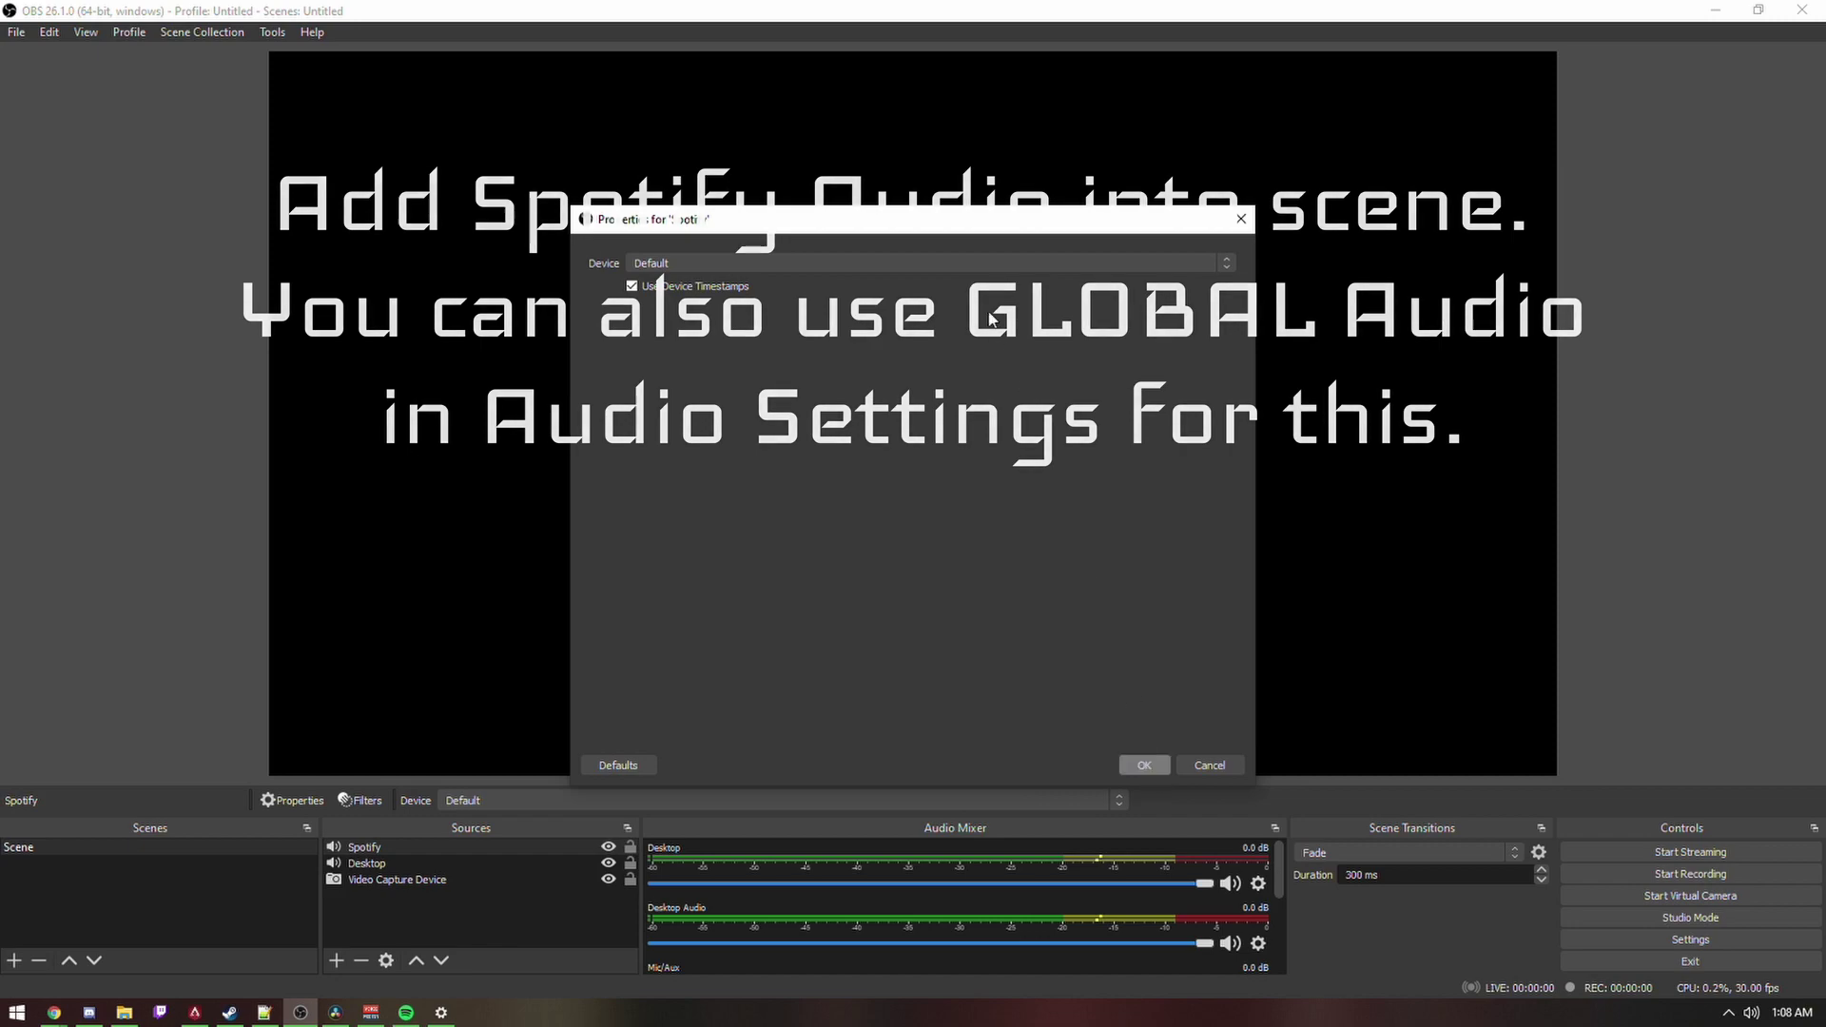
Set the Spotify source's device to VoiceMeeter Aux Input (VB-Audio VoiceMeeter AUX VAIO) and accept its properties
left_click(974, 265)
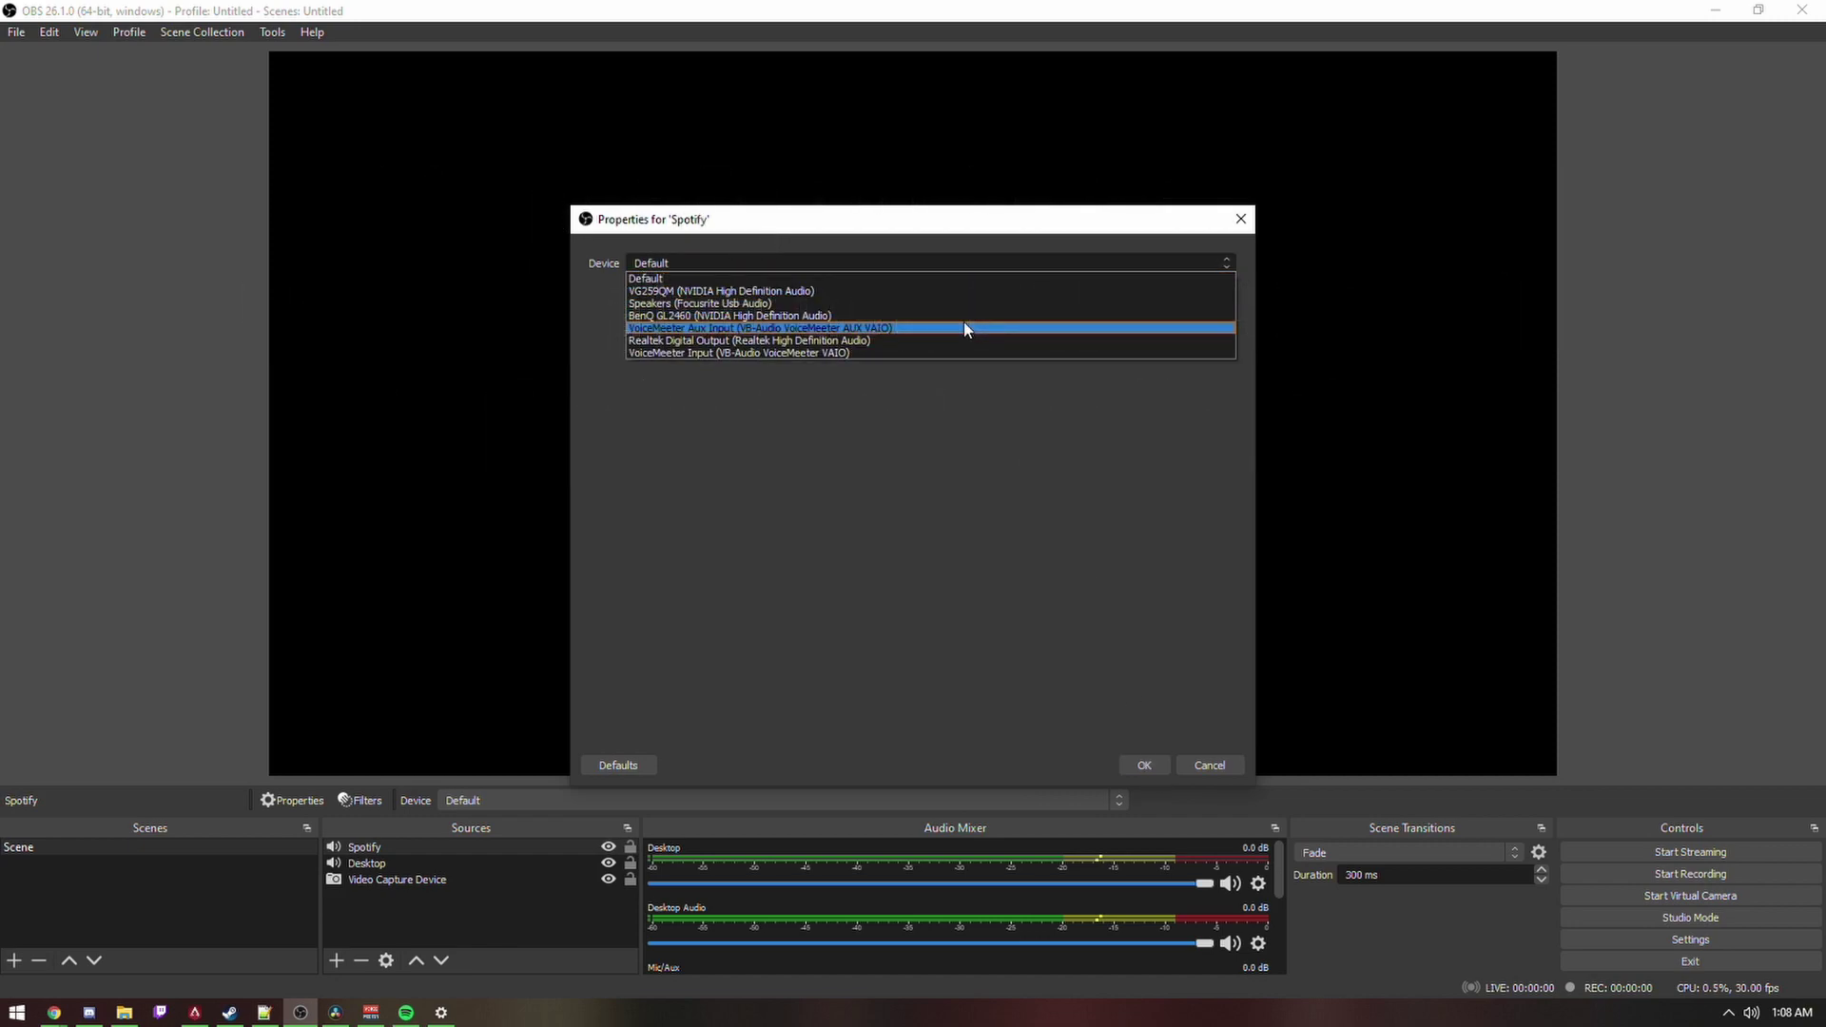
left_click(762, 329)
left_click(1144, 764)
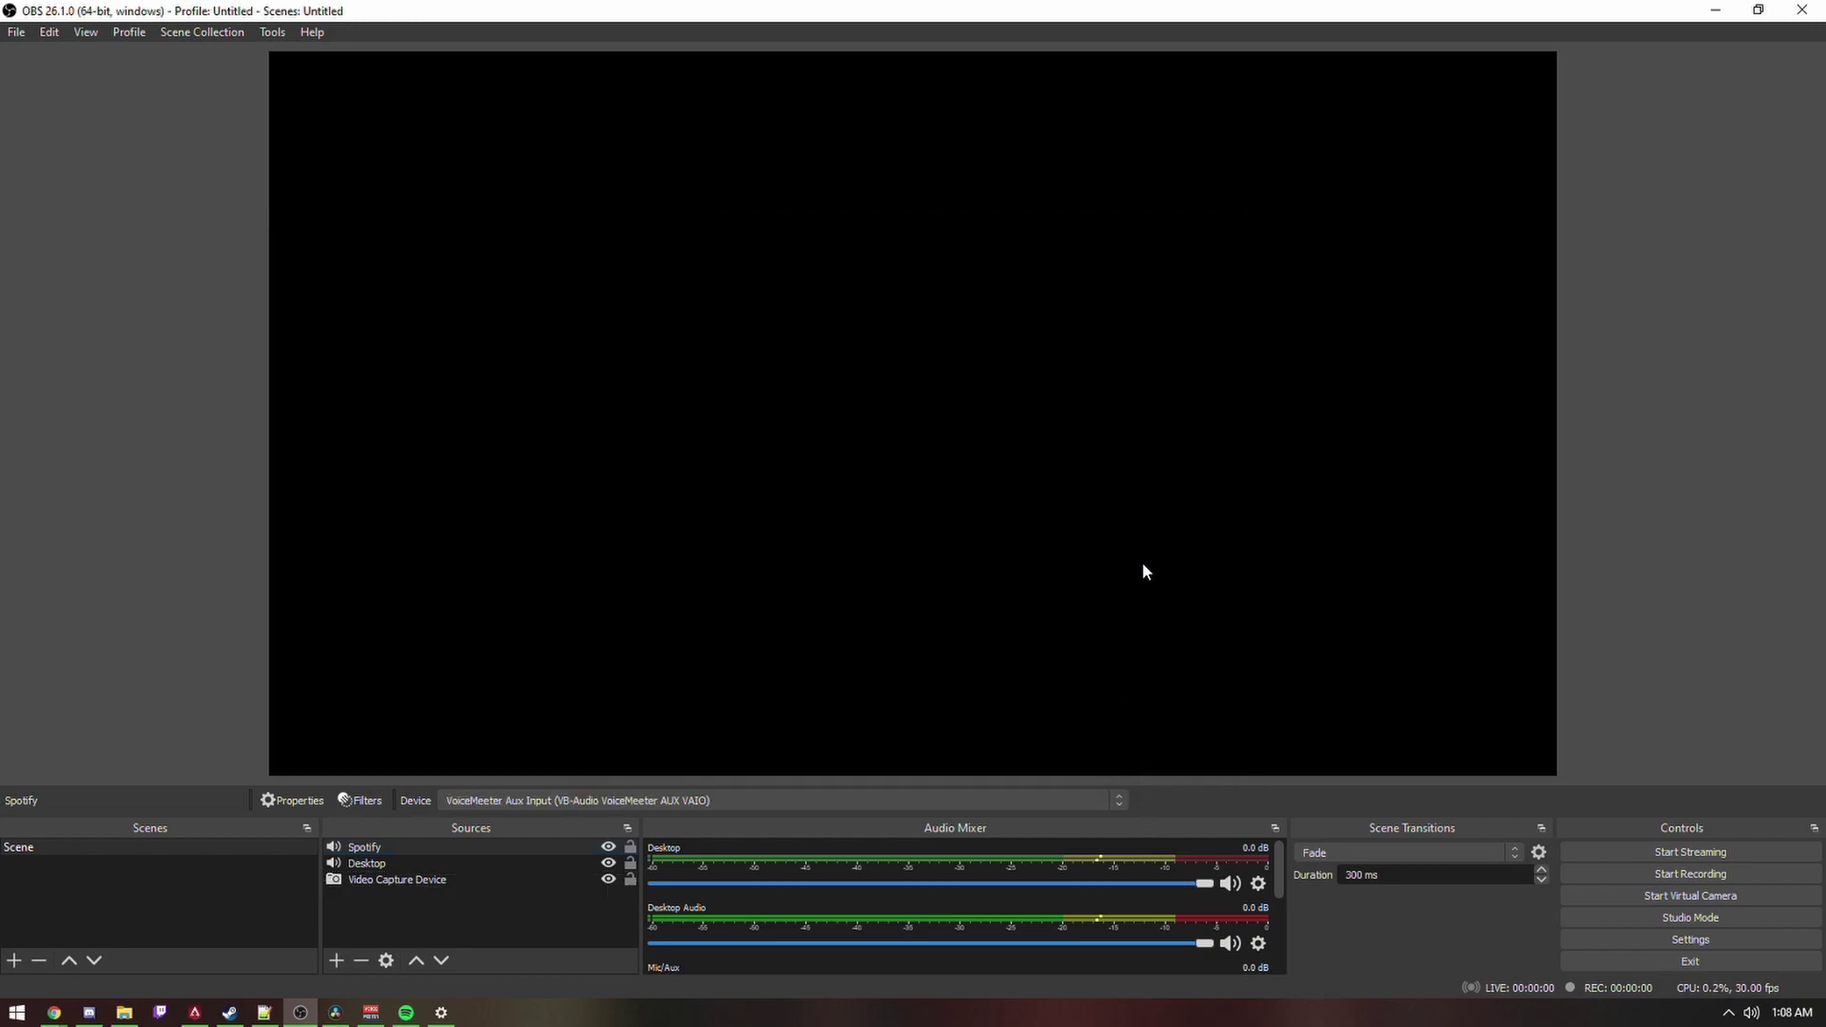
left_click(627, 849)
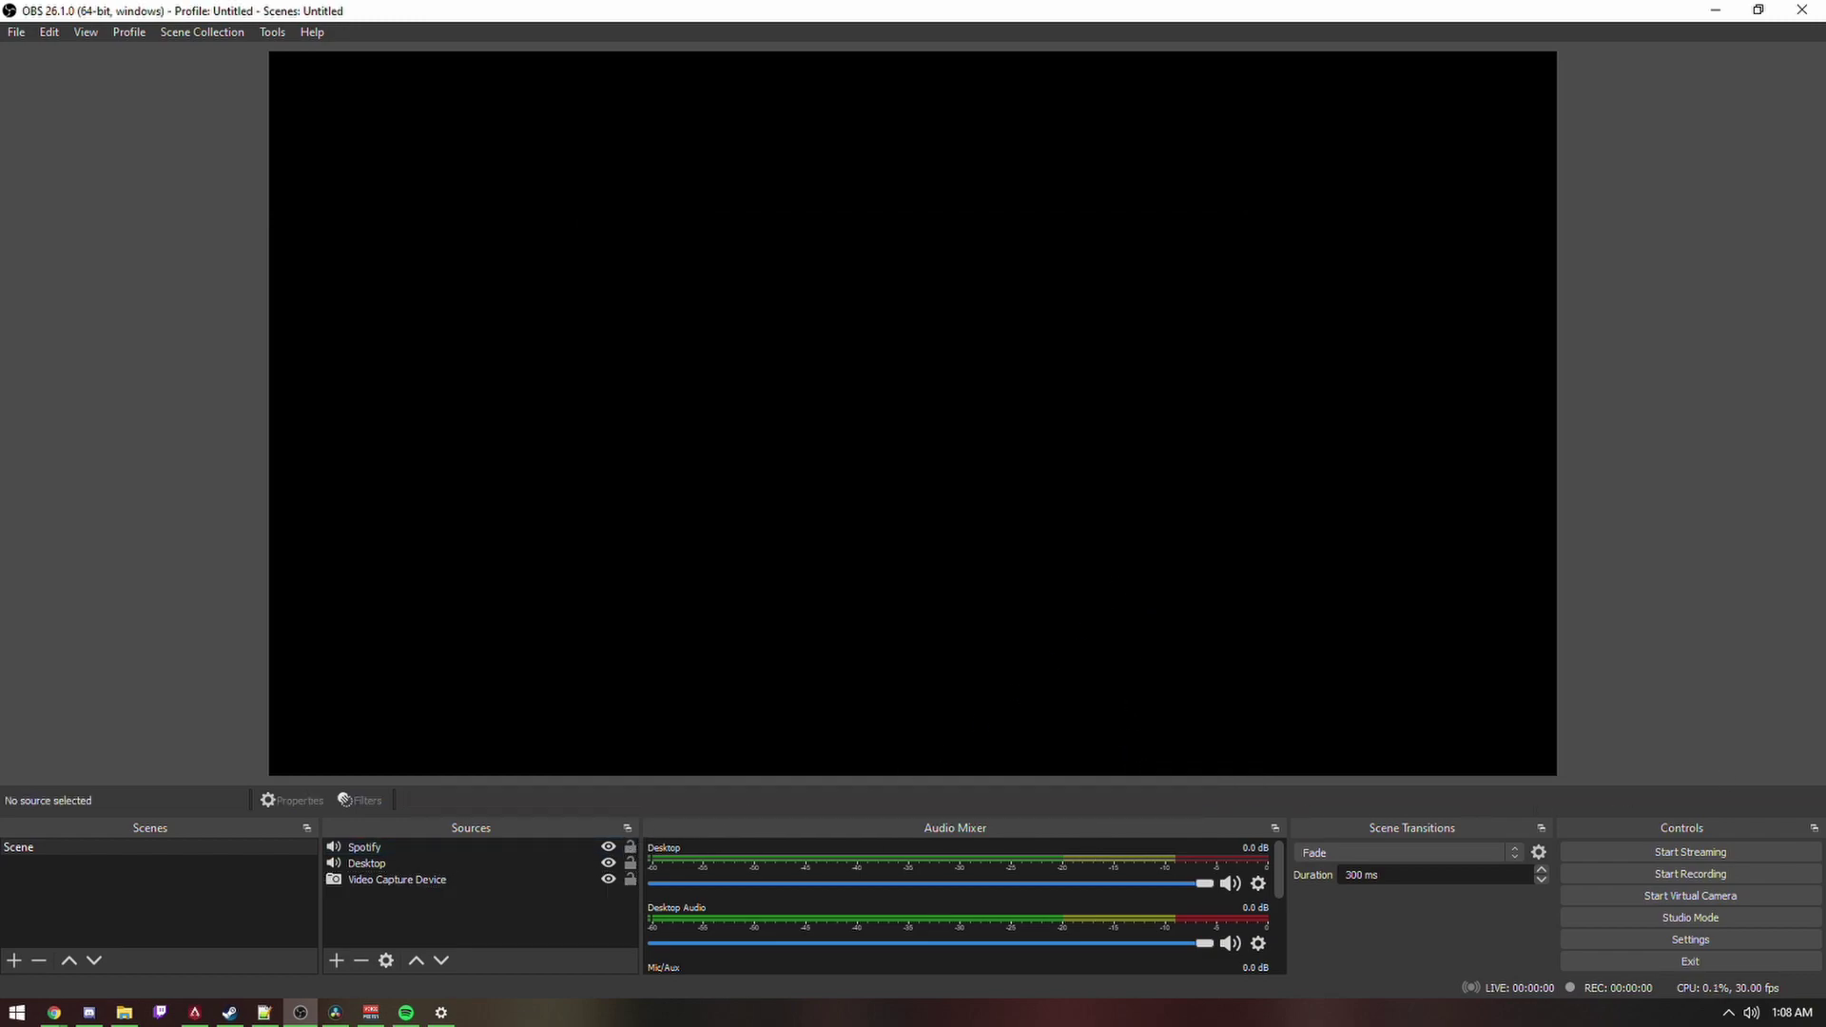
Briefly play YouTube and the Spotify song in turn to compare the Desktop and Spotify levels in the audio mixer, and minimize Spotify
key("alt+Tab")
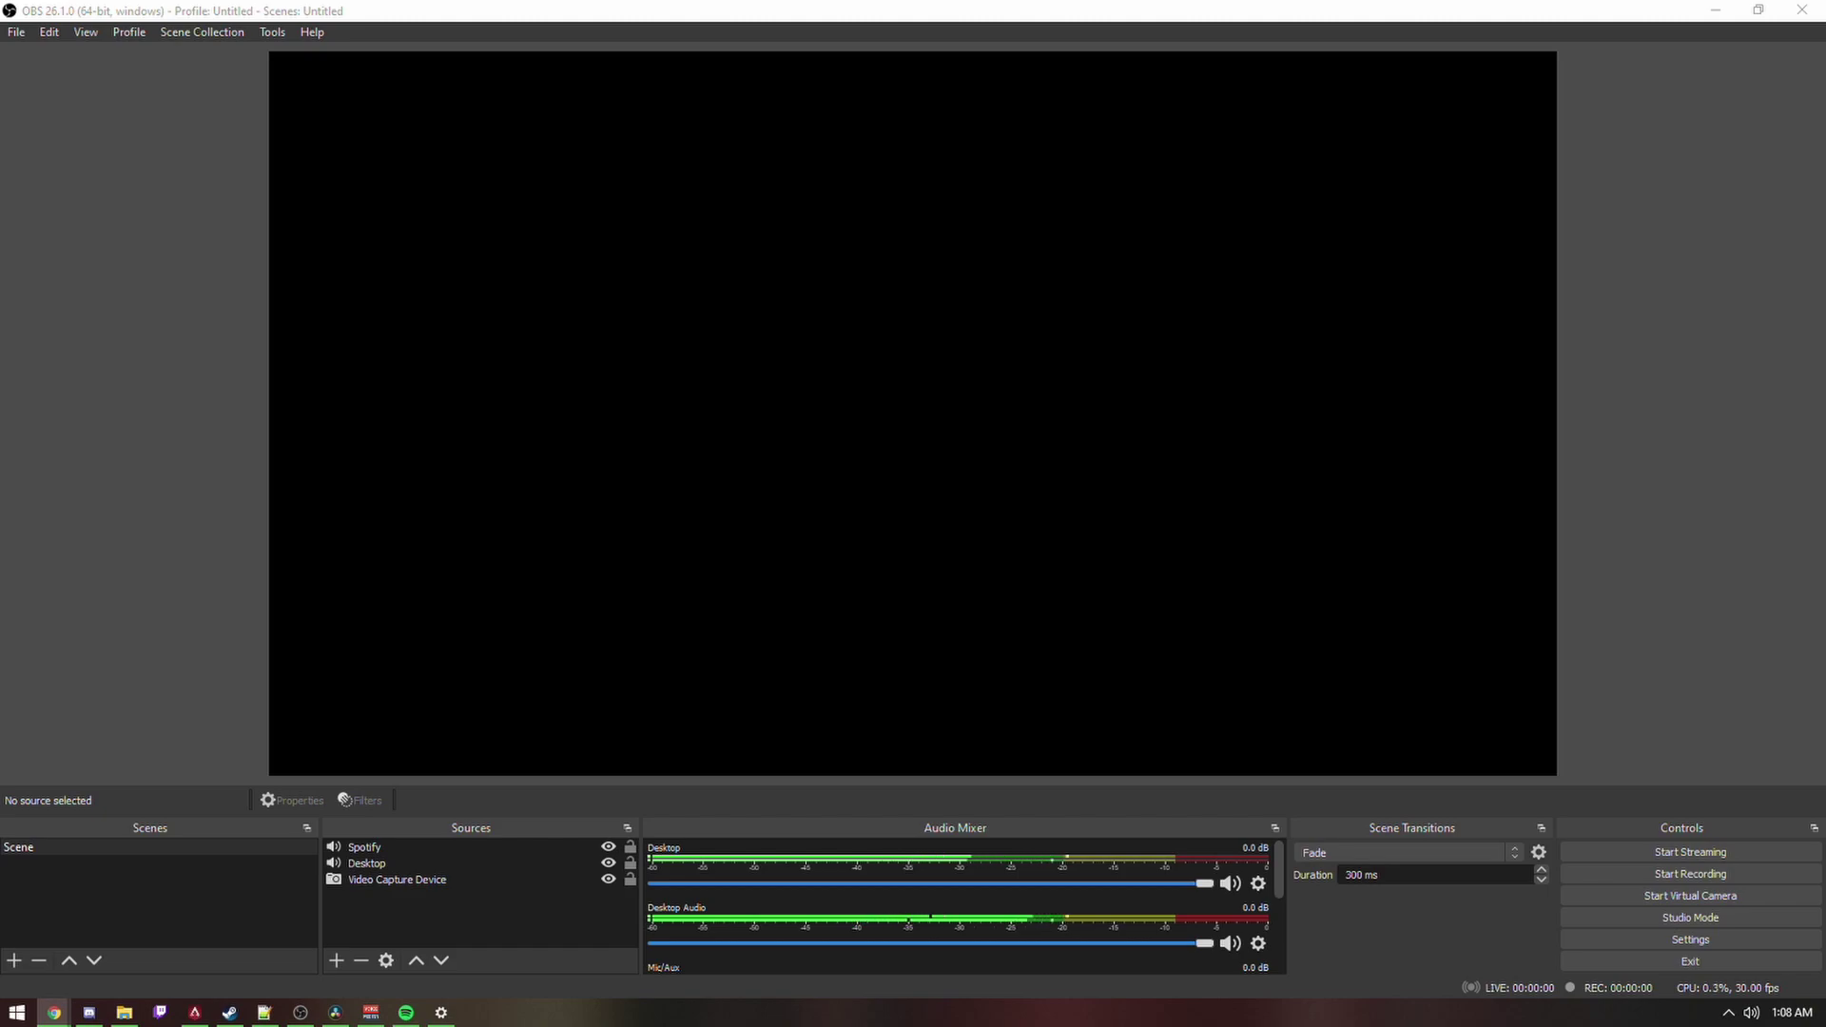
scroll(1008, 933, "down", 2)
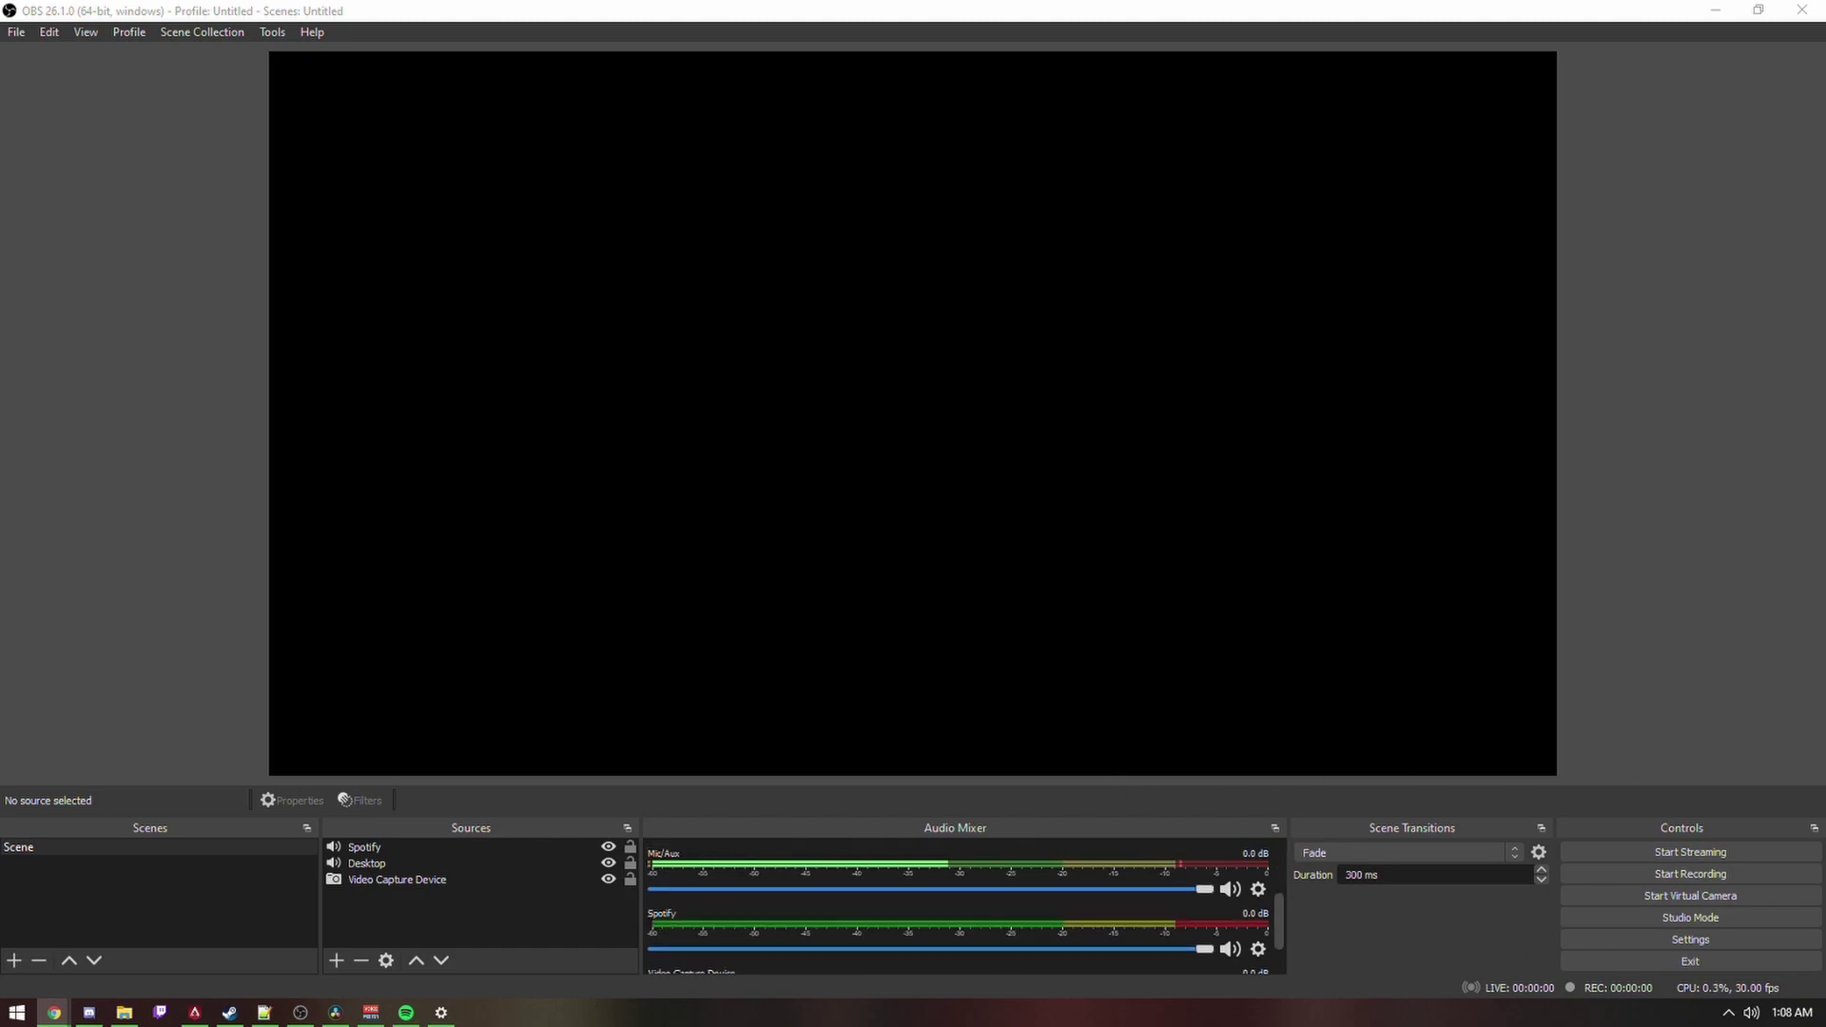
key("alt+Tab")
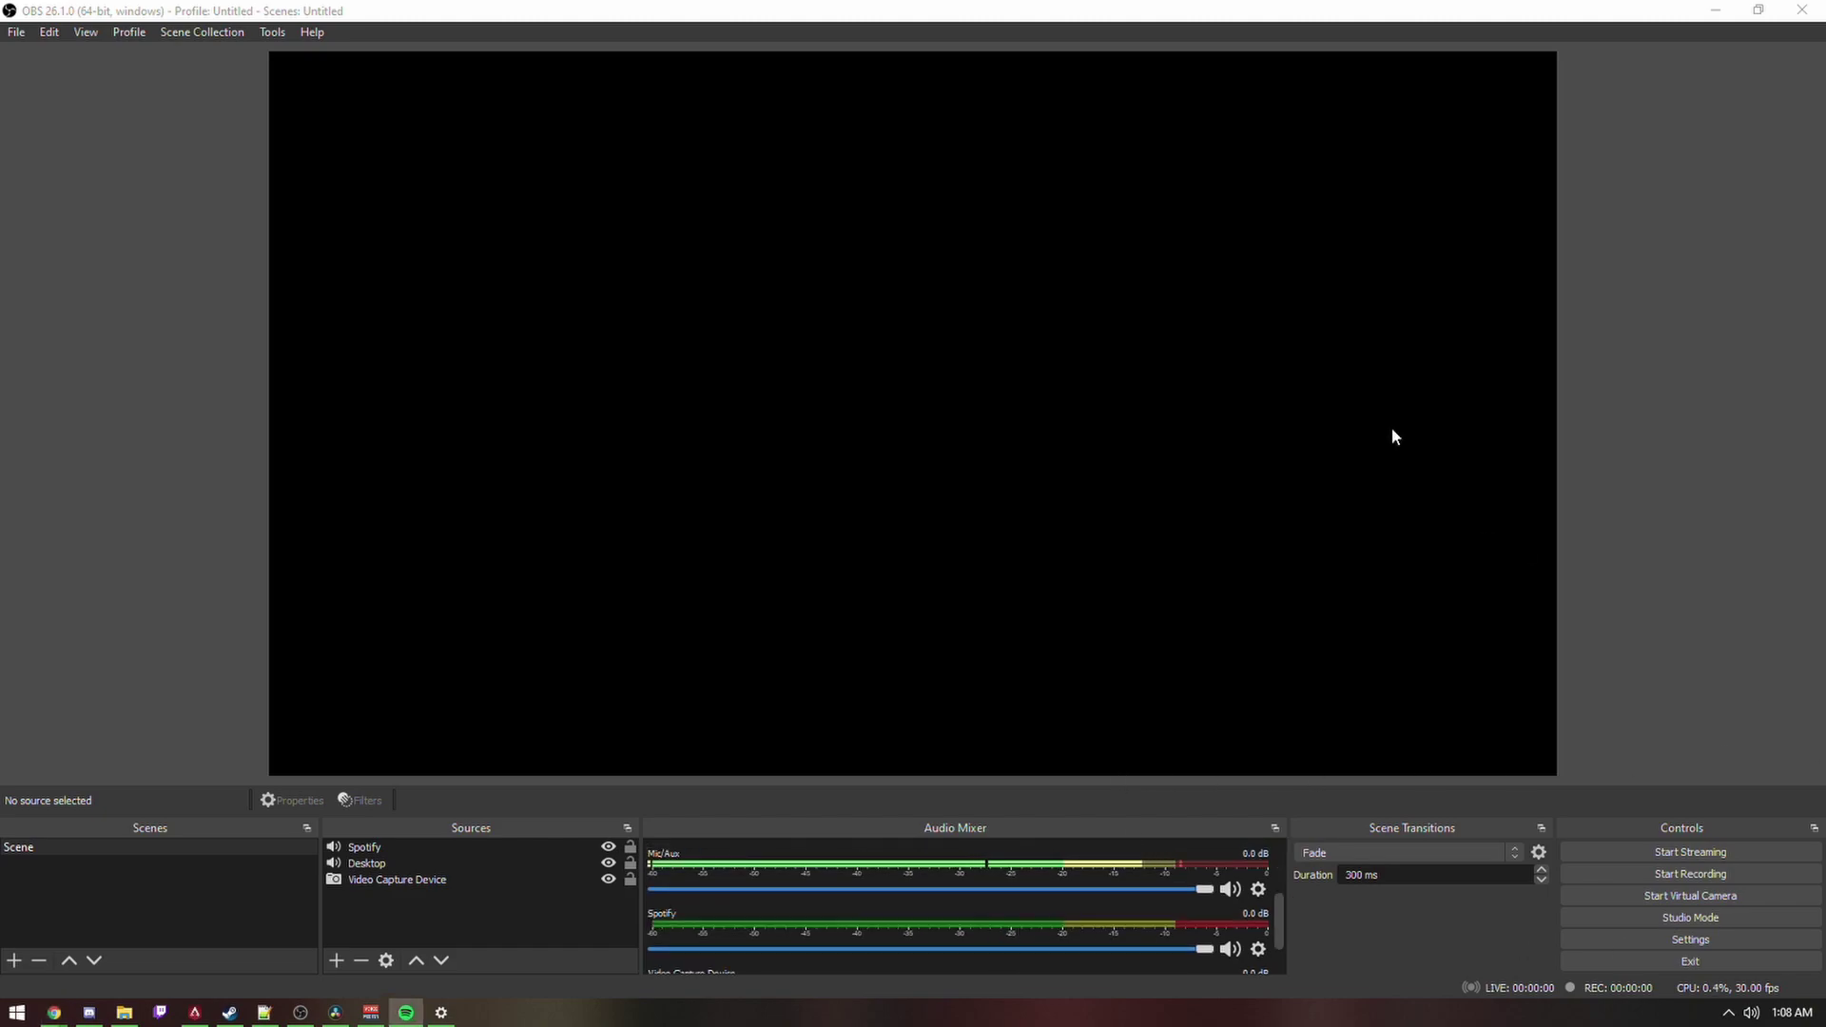
left_click_drag(1825, 249, 1480, 82)
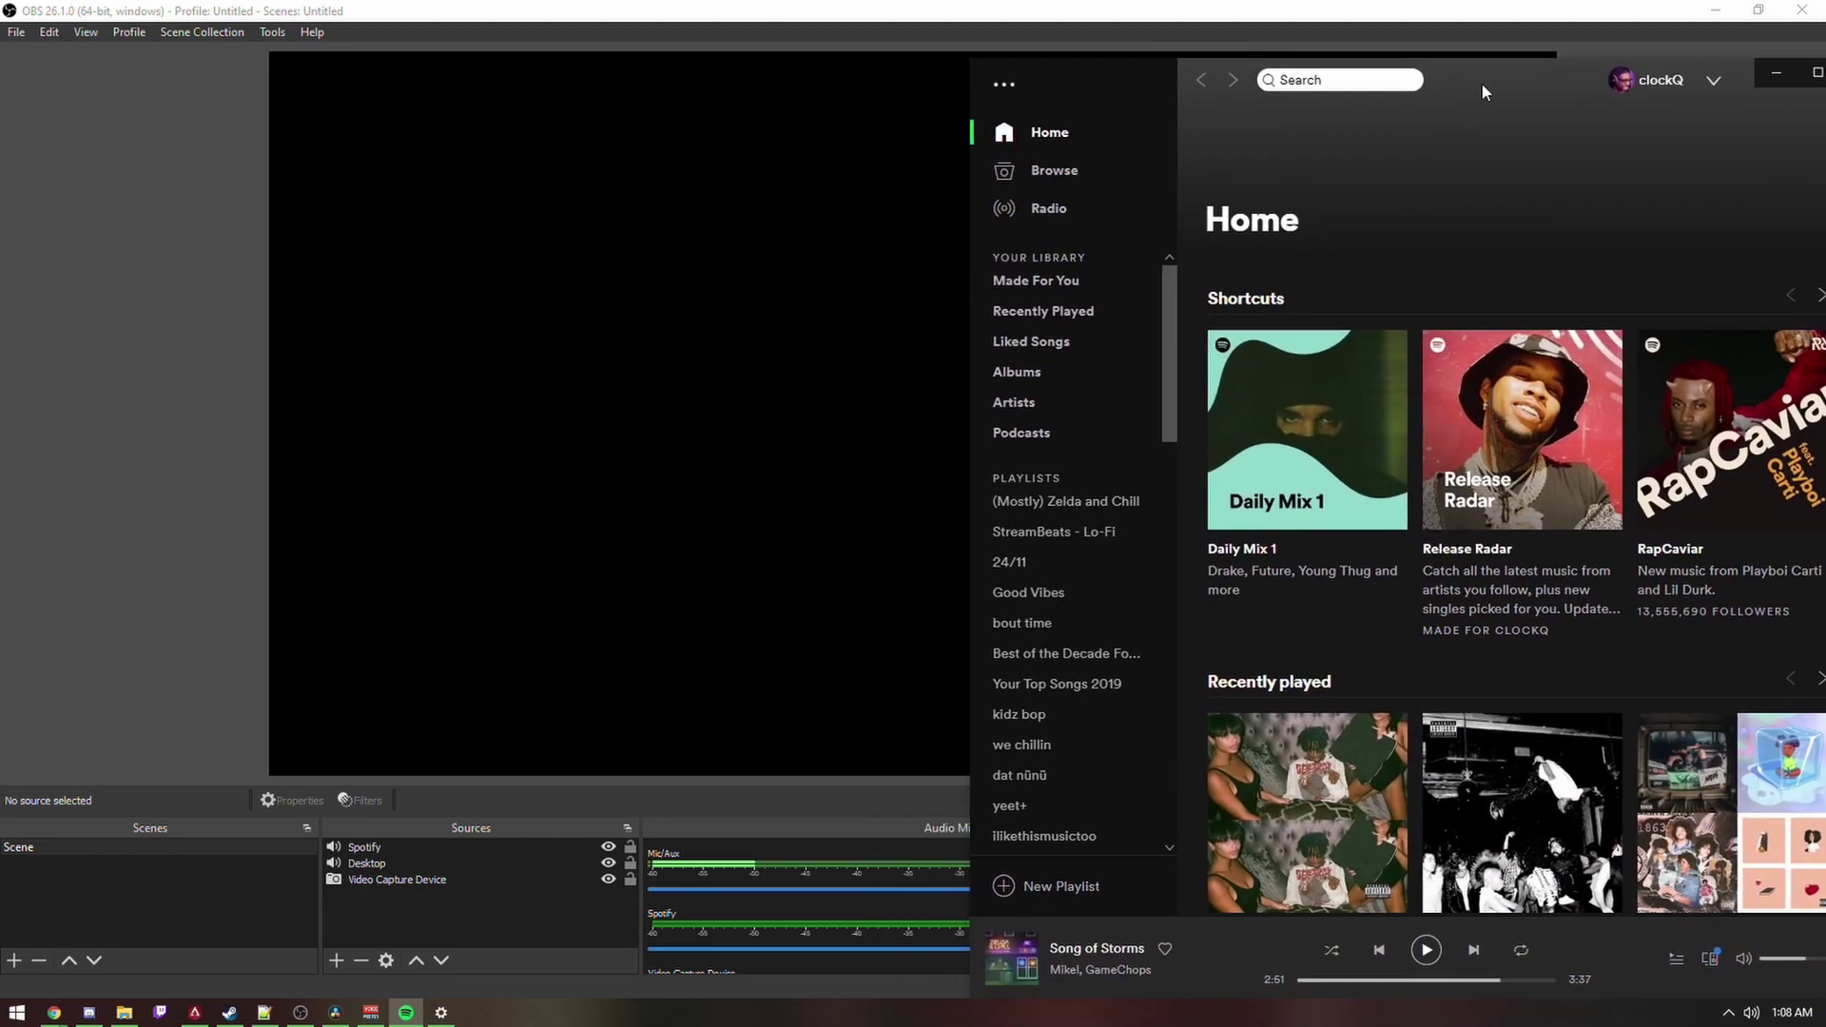
left_click(1425, 950)
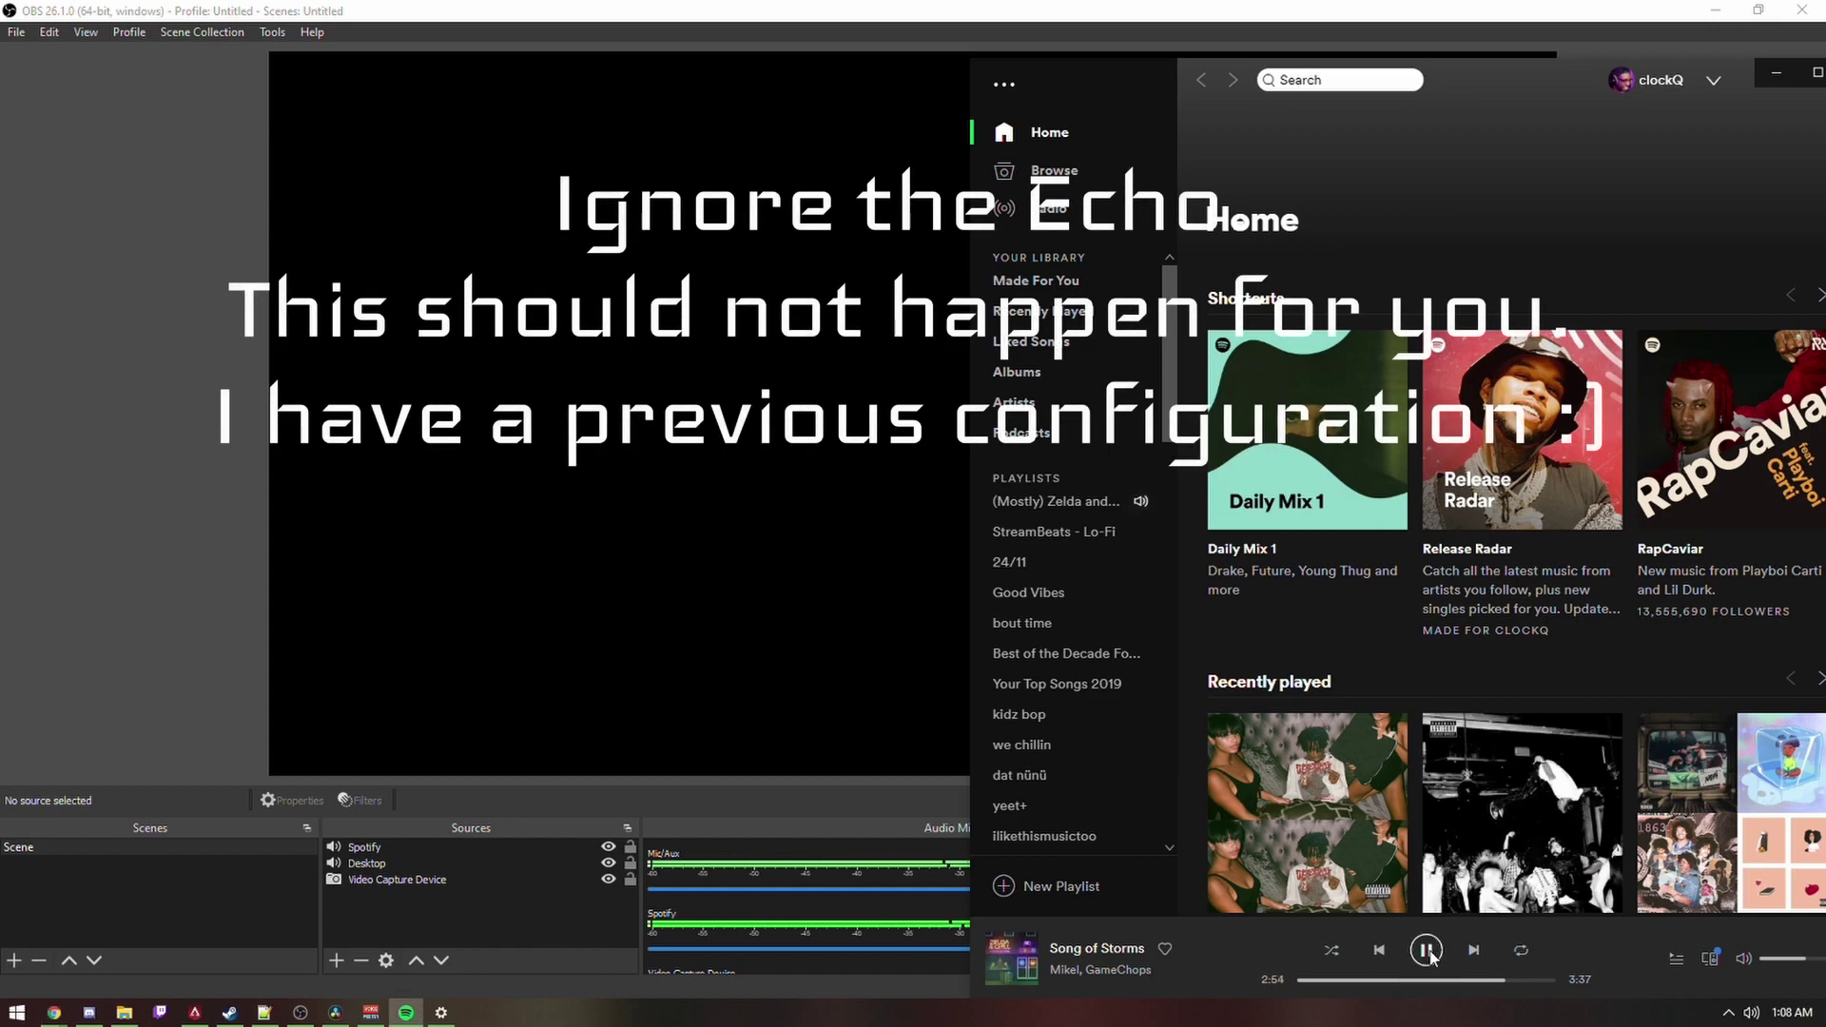
left_click(1426, 951)
left_click(1768, 75)
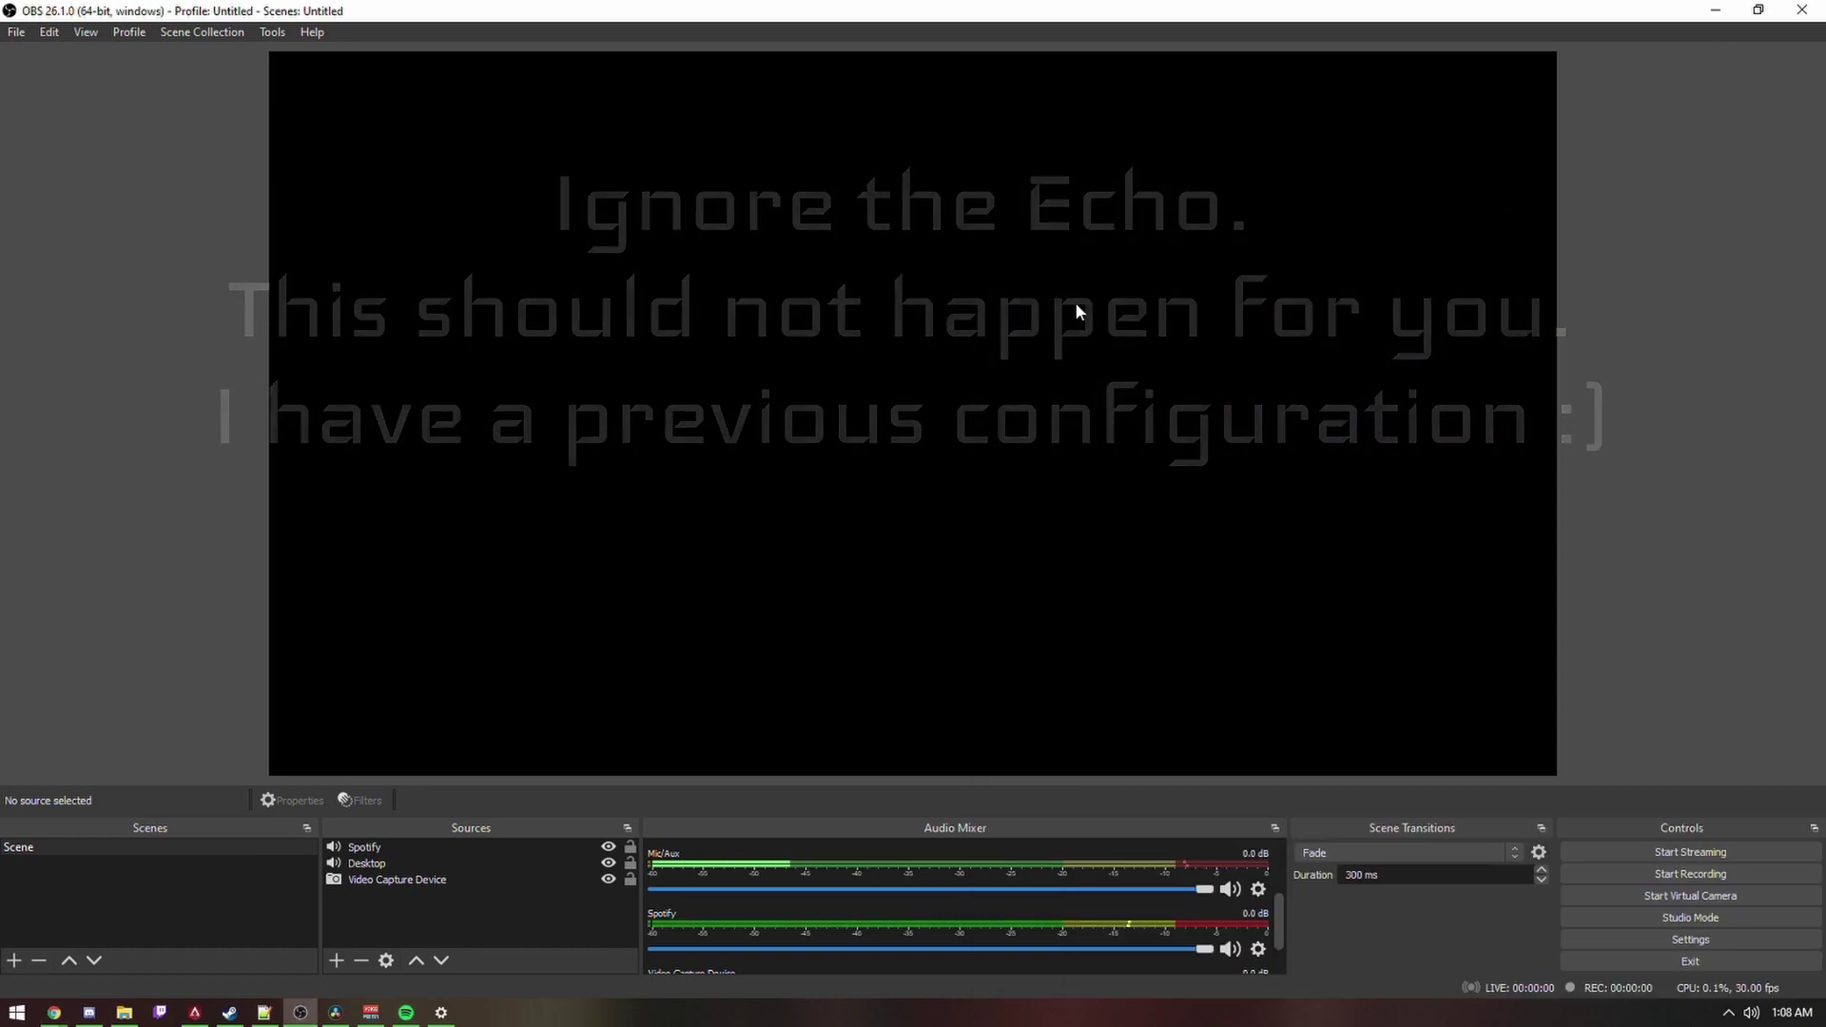
Exclude the Spotify source from audio track 2 in the Advanced Audio Properties and close the dialog
right_click(725, 904)
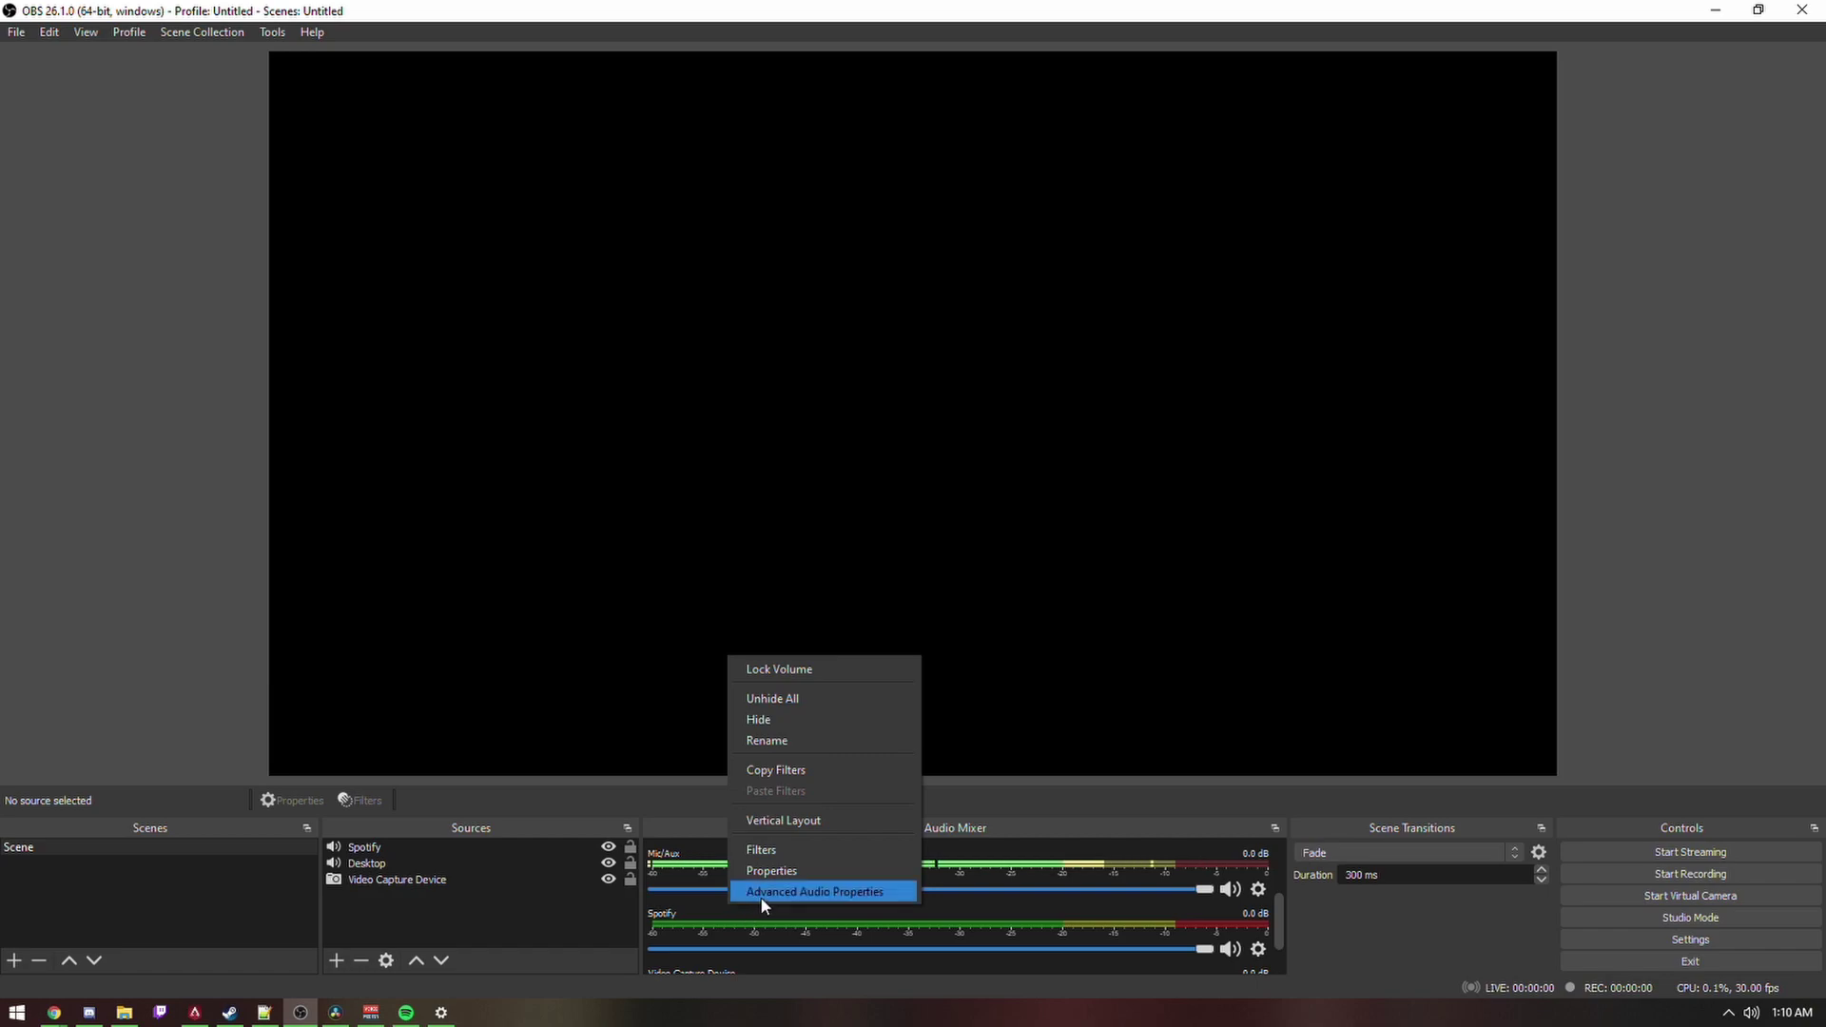
double_click(770, 899)
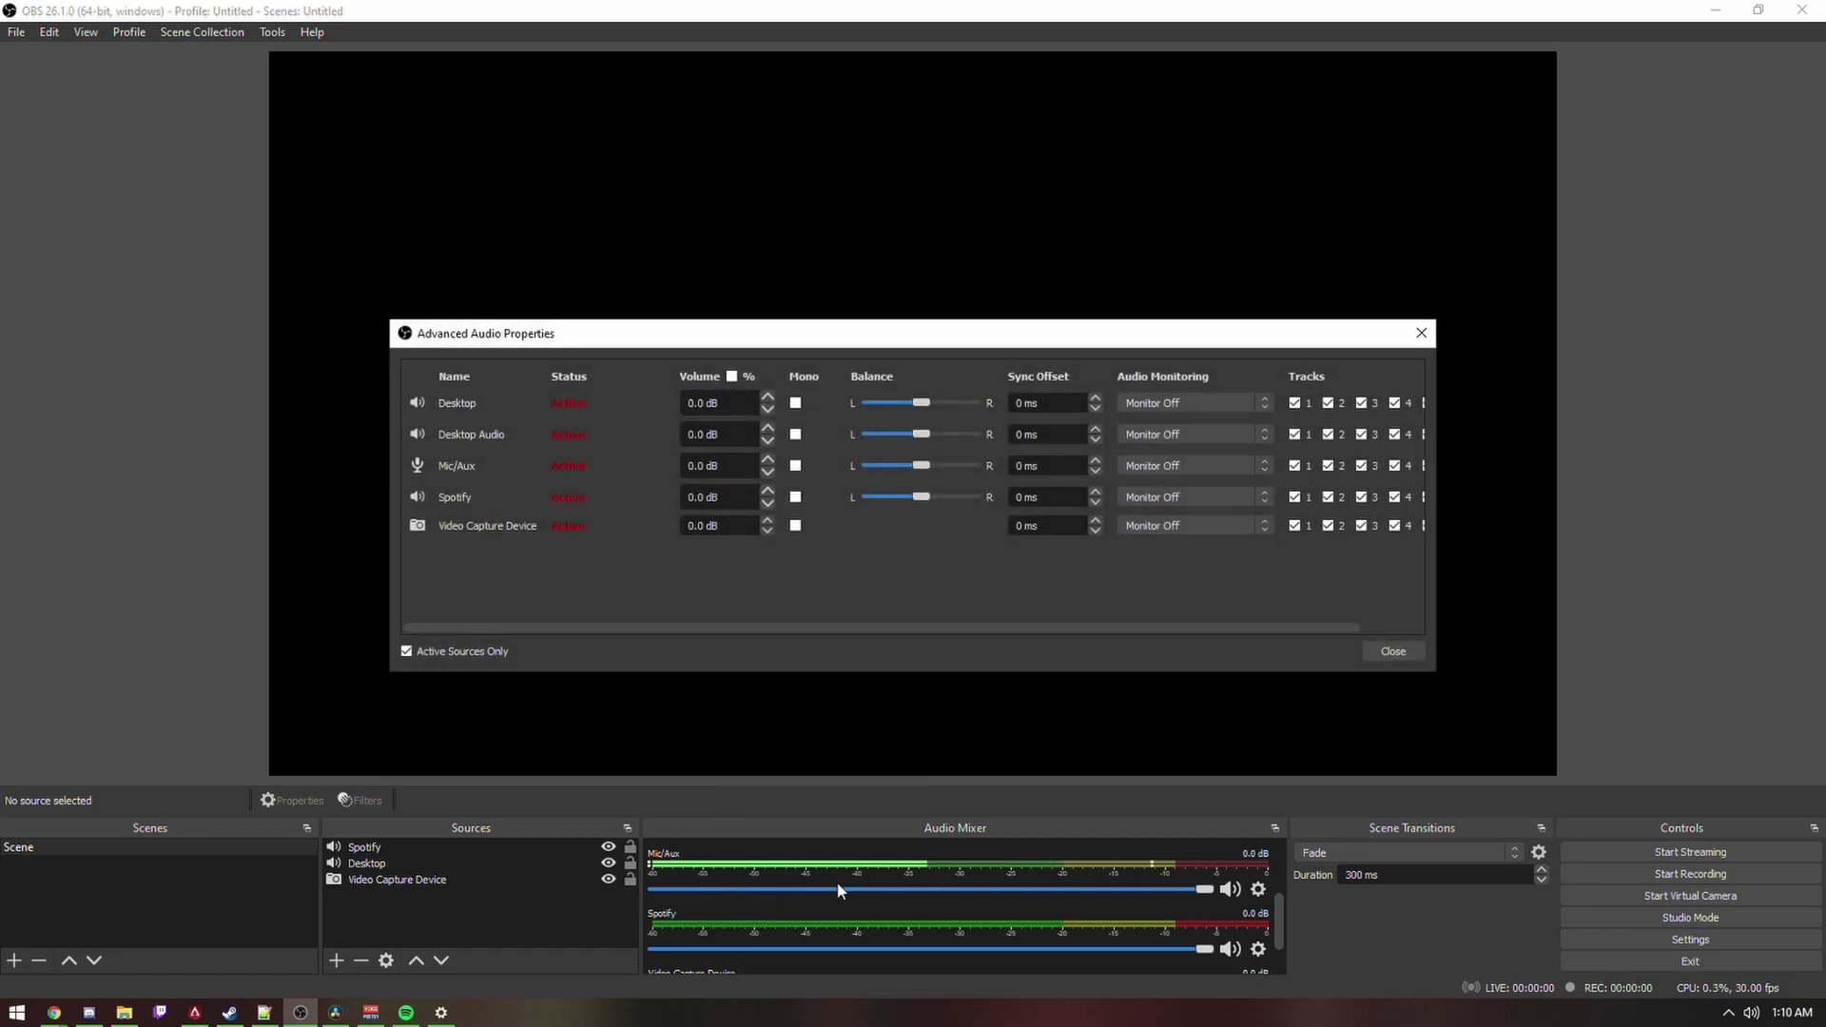
left_click_drag(773, 631, 725, 625)
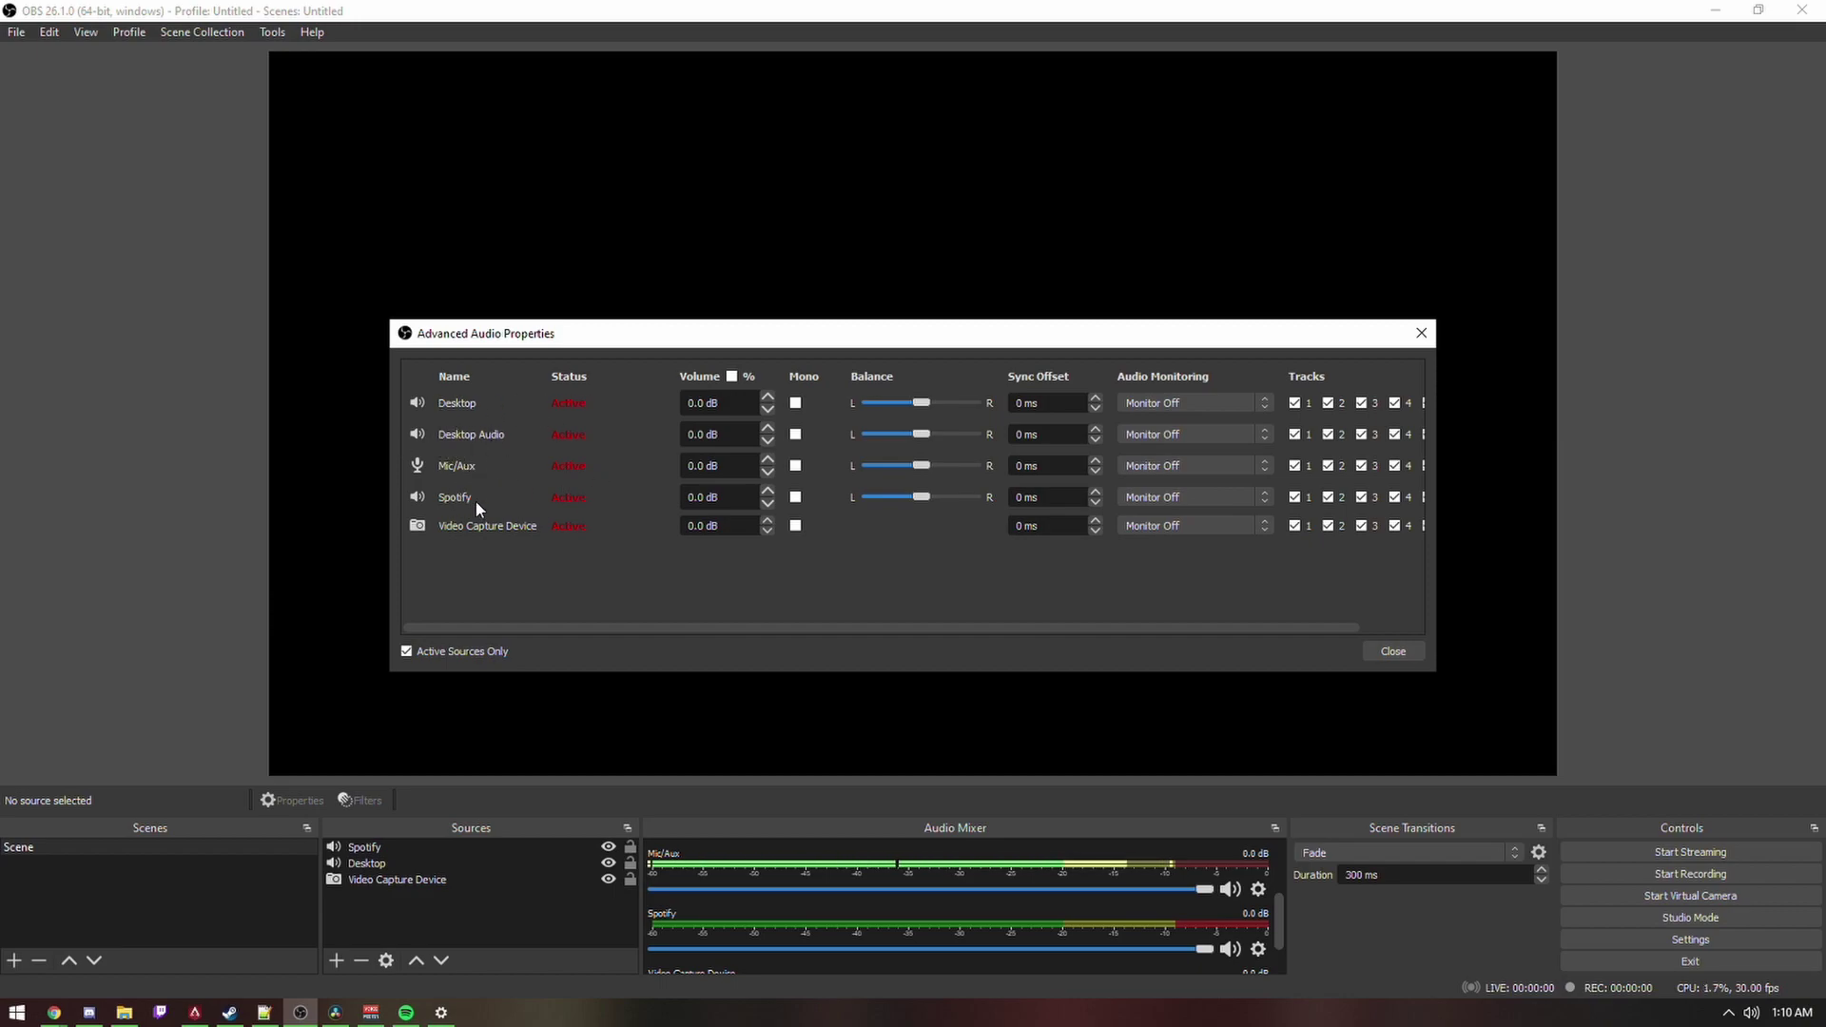
left_click_drag(1107, 628, 647, 580)
left_click_drag(791, 629, 920, 629)
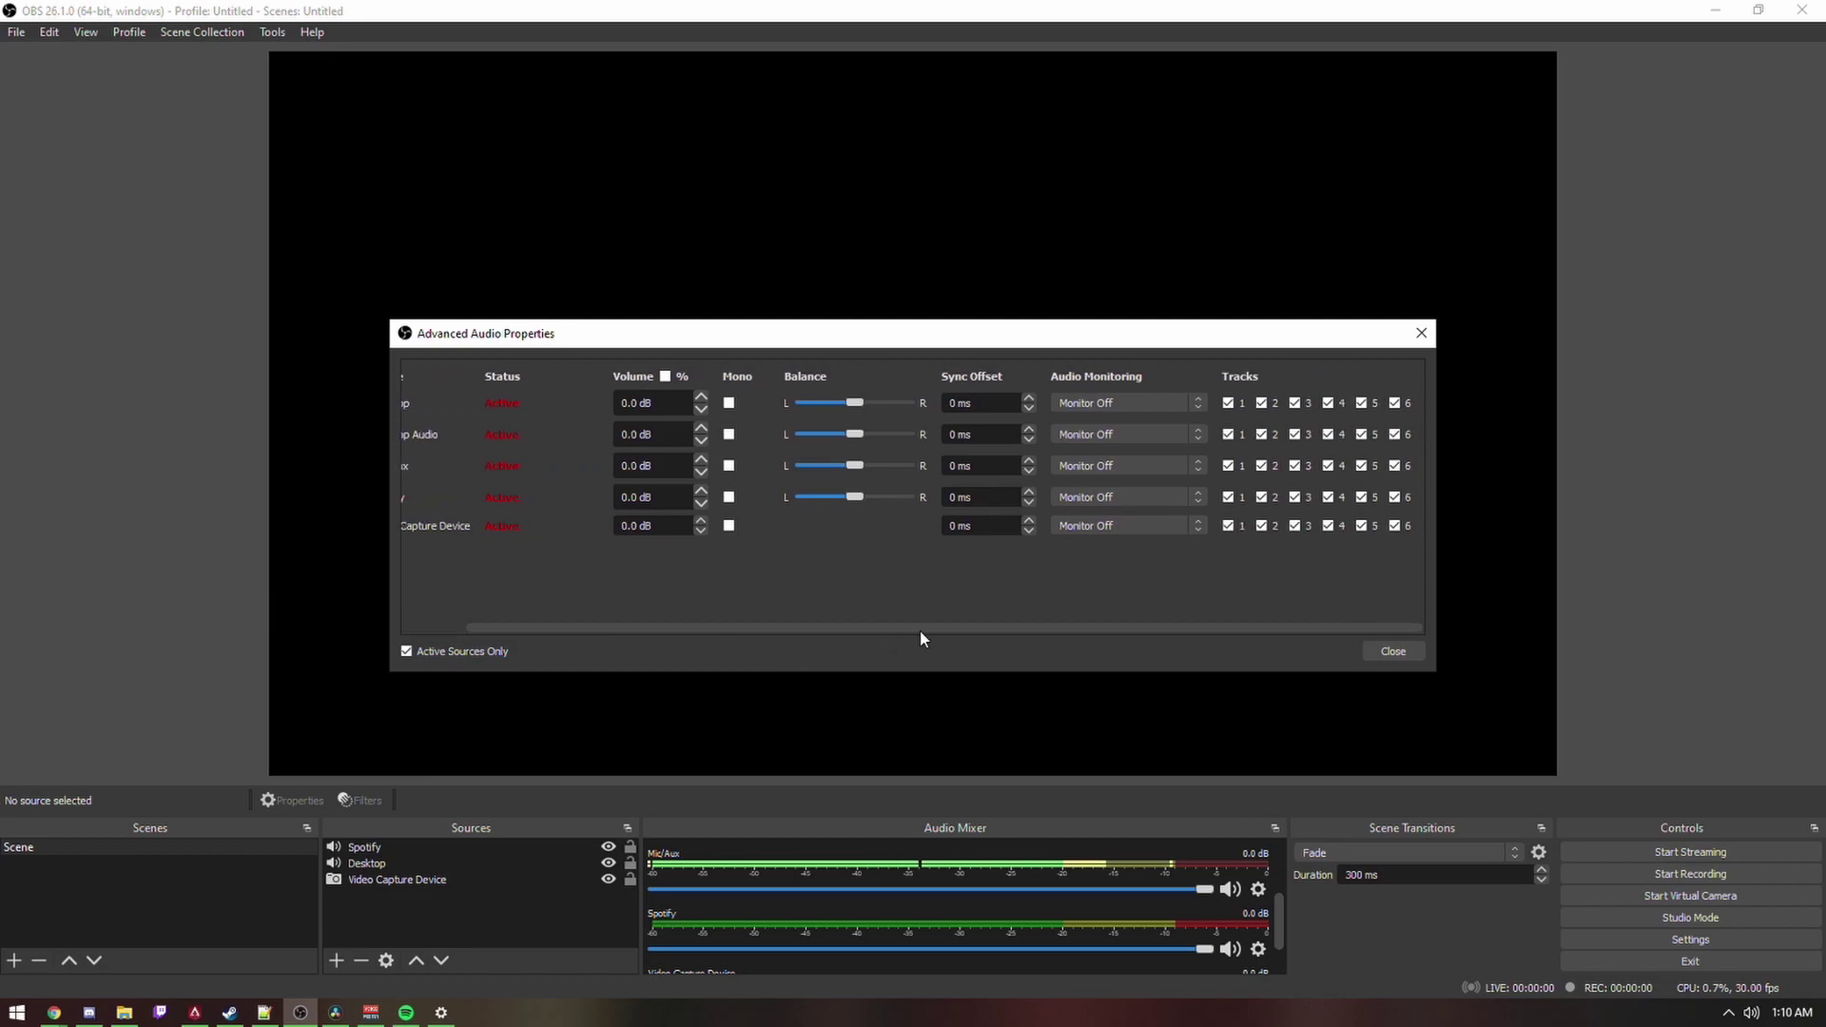
left_click(1263, 498)
left_click_drag(1244, 627, 1241, 629)
left_click(1400, 651)
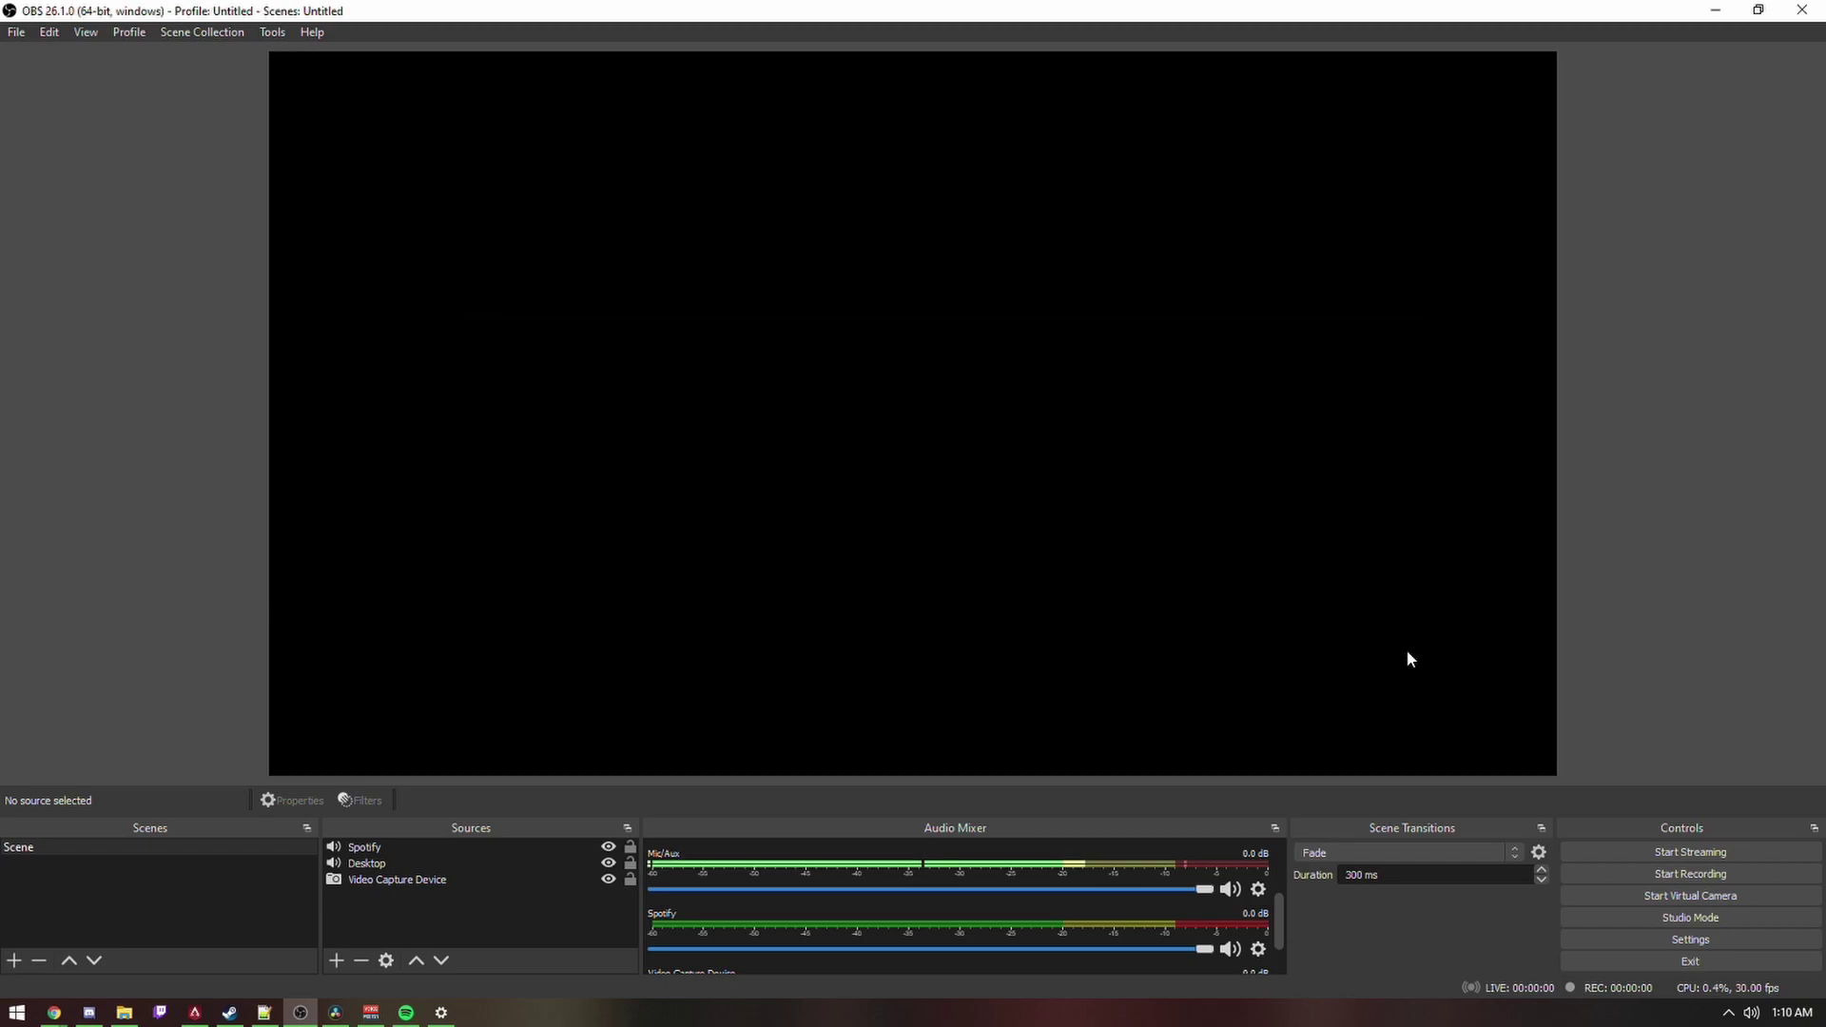